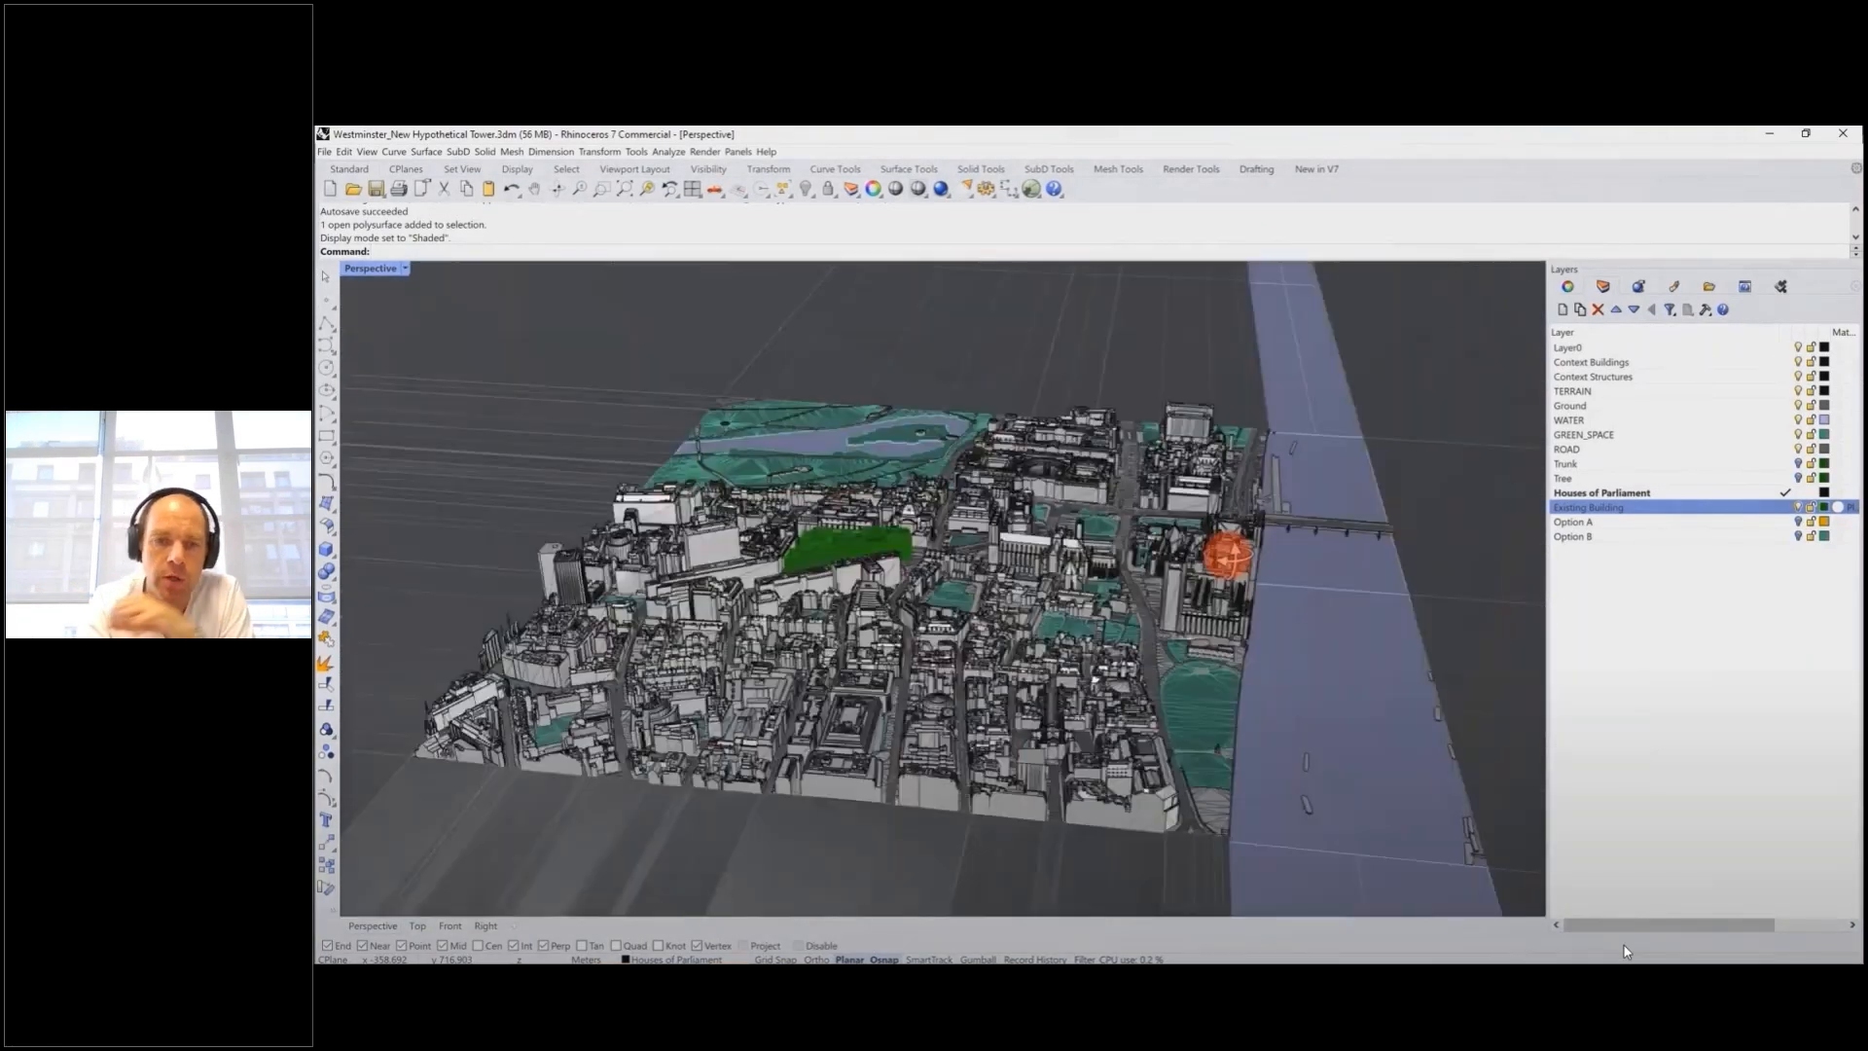
Compare the Existing Building, Option A and Option B massings on the site by displaying each layer alone, ending with Existing Building
scroll(909, 474, "up", 5)
scroll(935, 523, "up", 2)
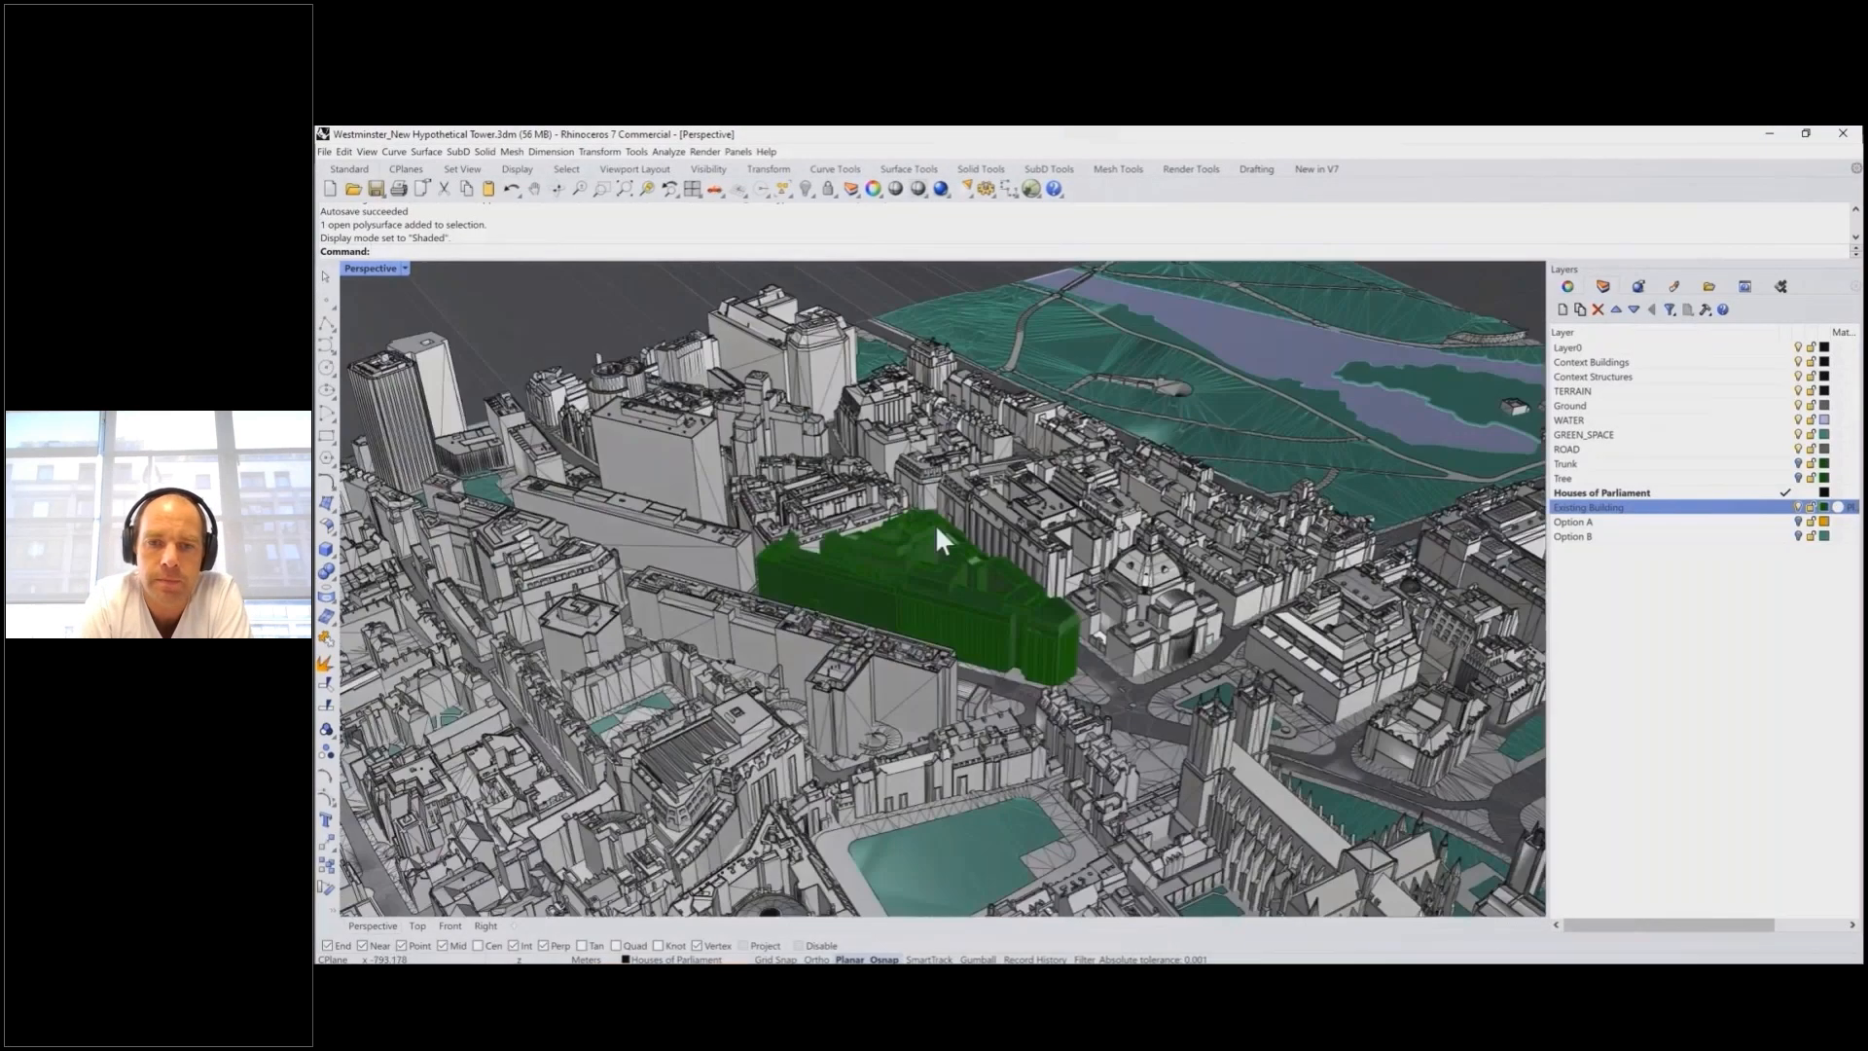
left_click(1797, 507)
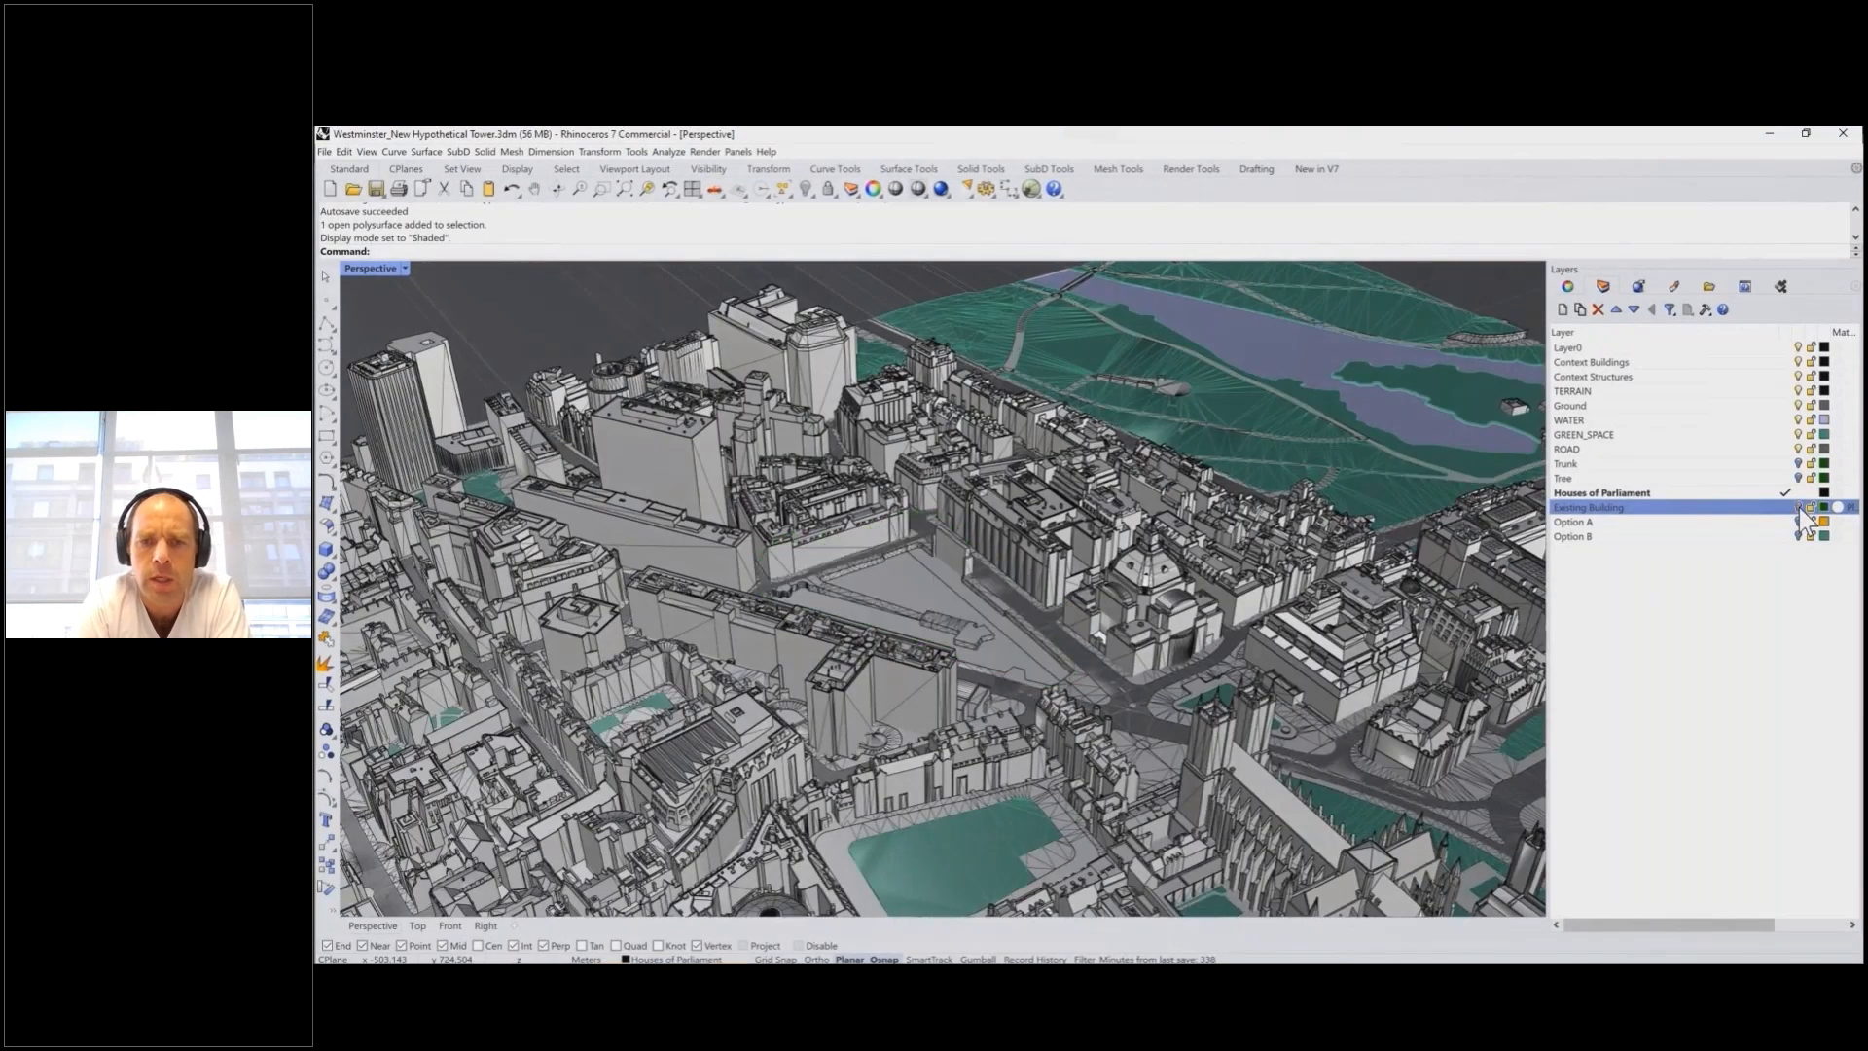
left_click(1797, 522)
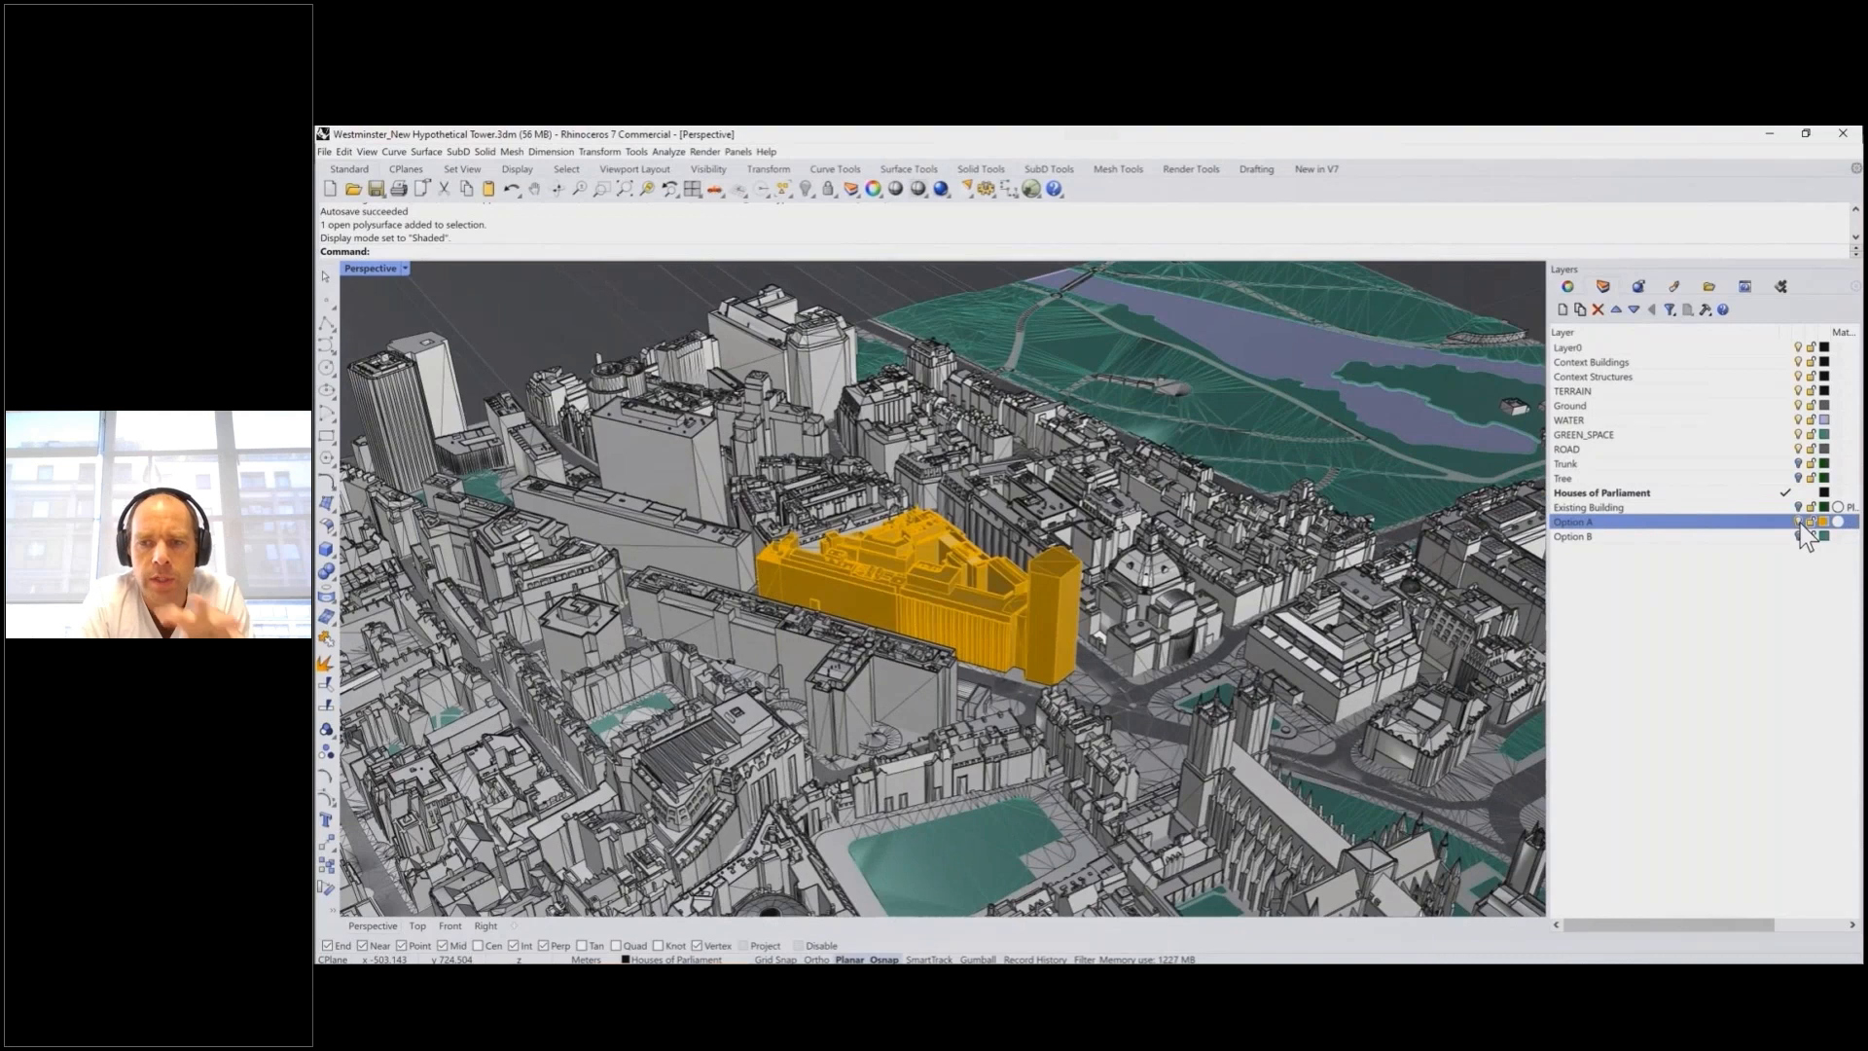
left_click(1797, 523)
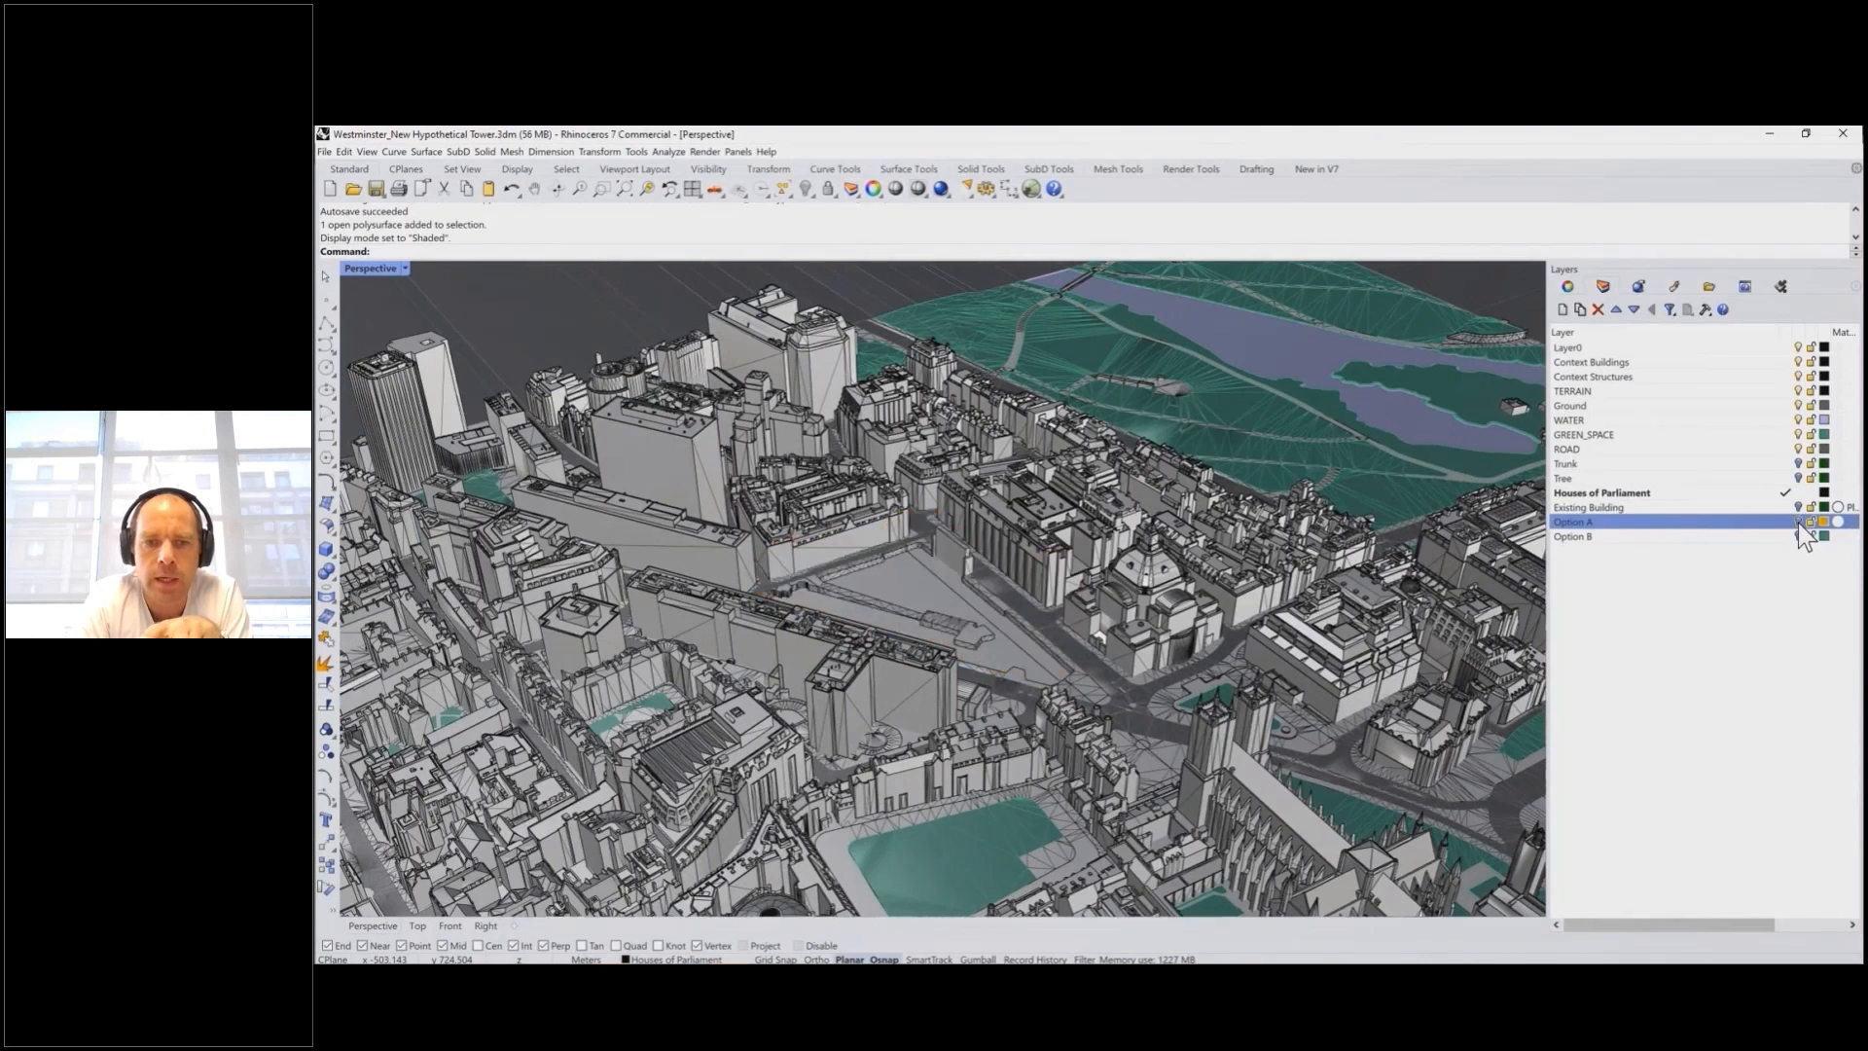
left_click(1798, 536)
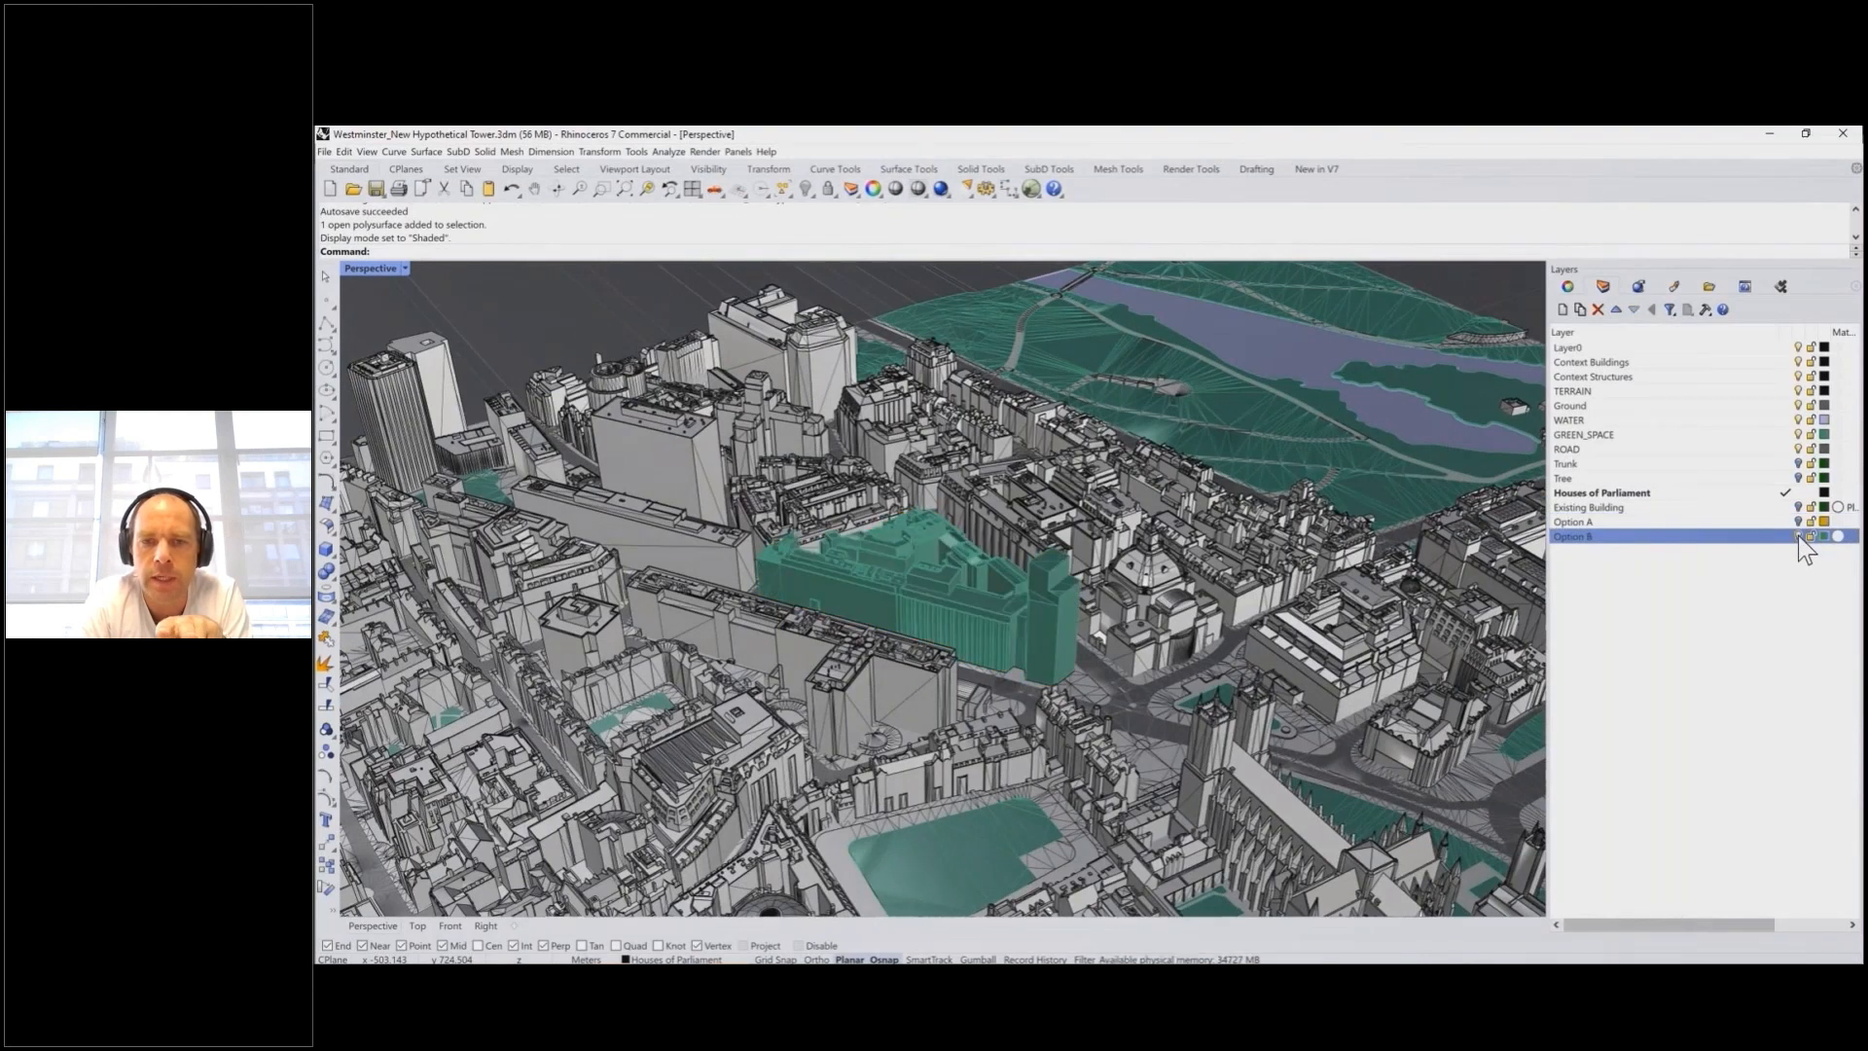
left_click(1798, 535)
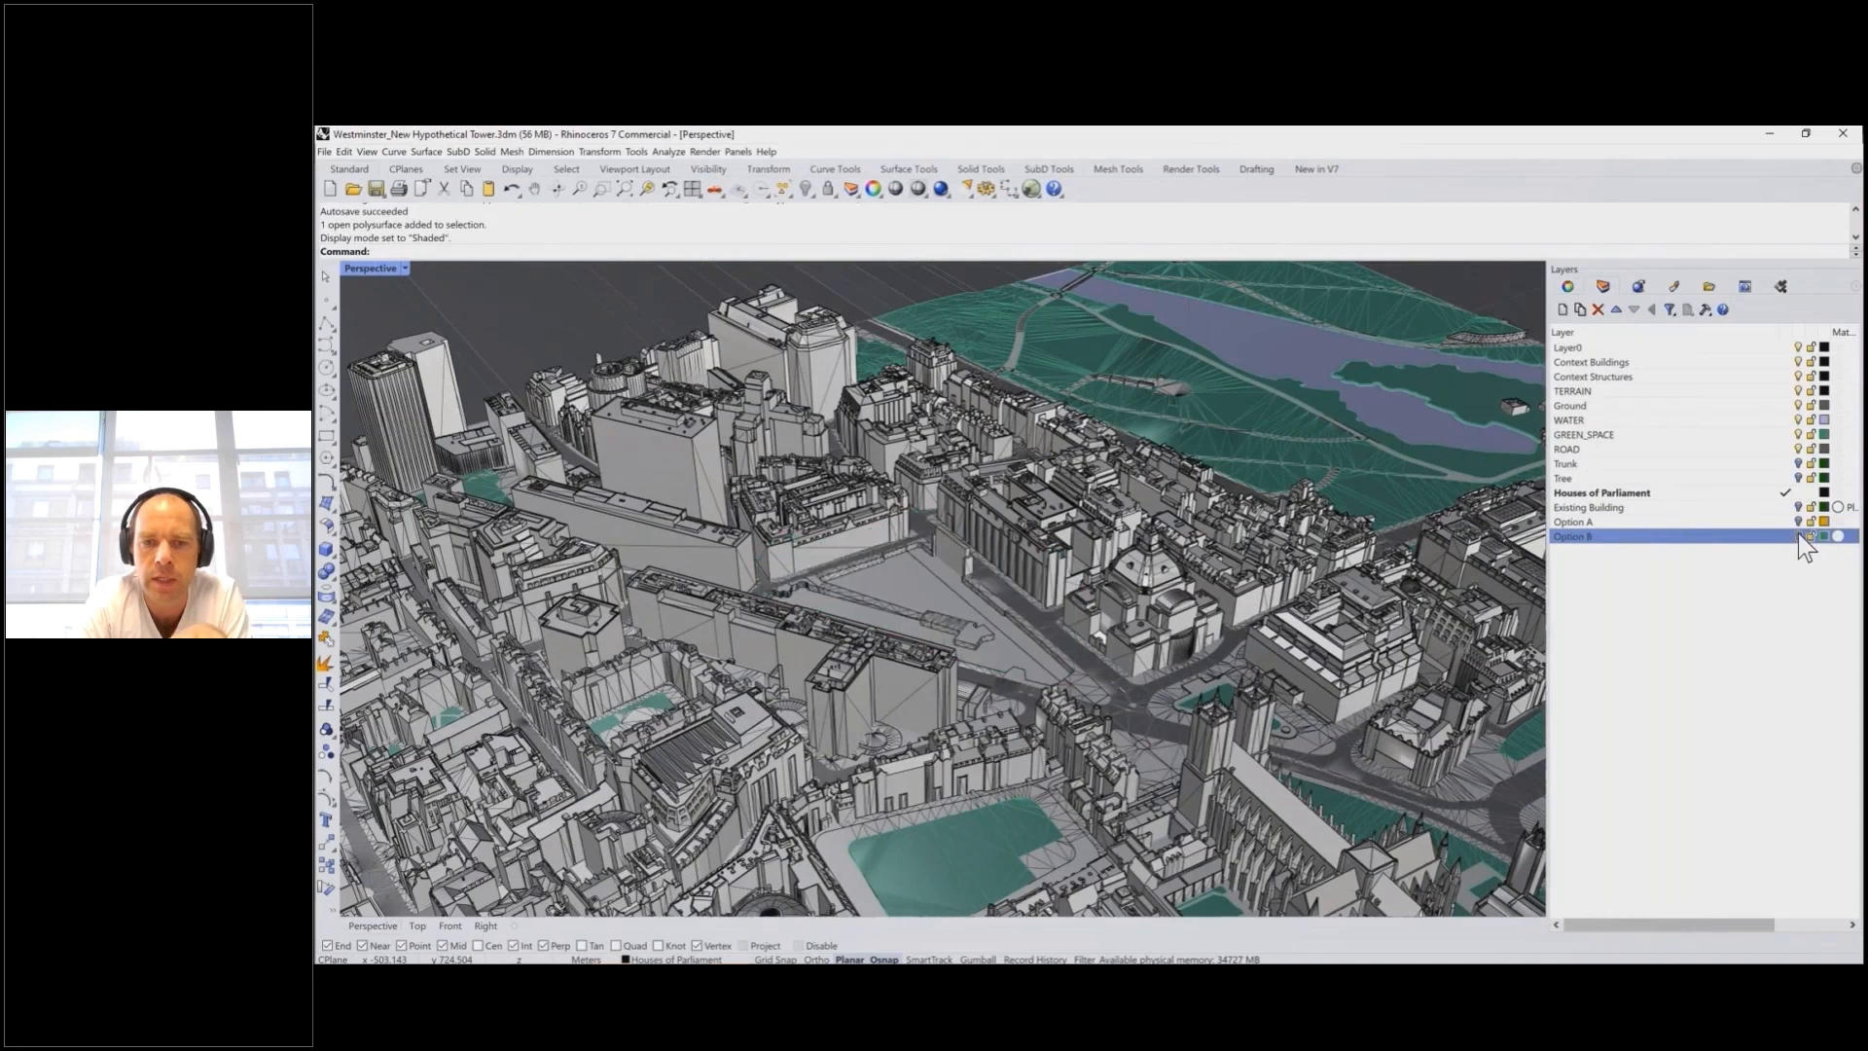
left_click(1799, 508)
Open the Nuada CFD plugin and start a new project
left_click(1781, 286)
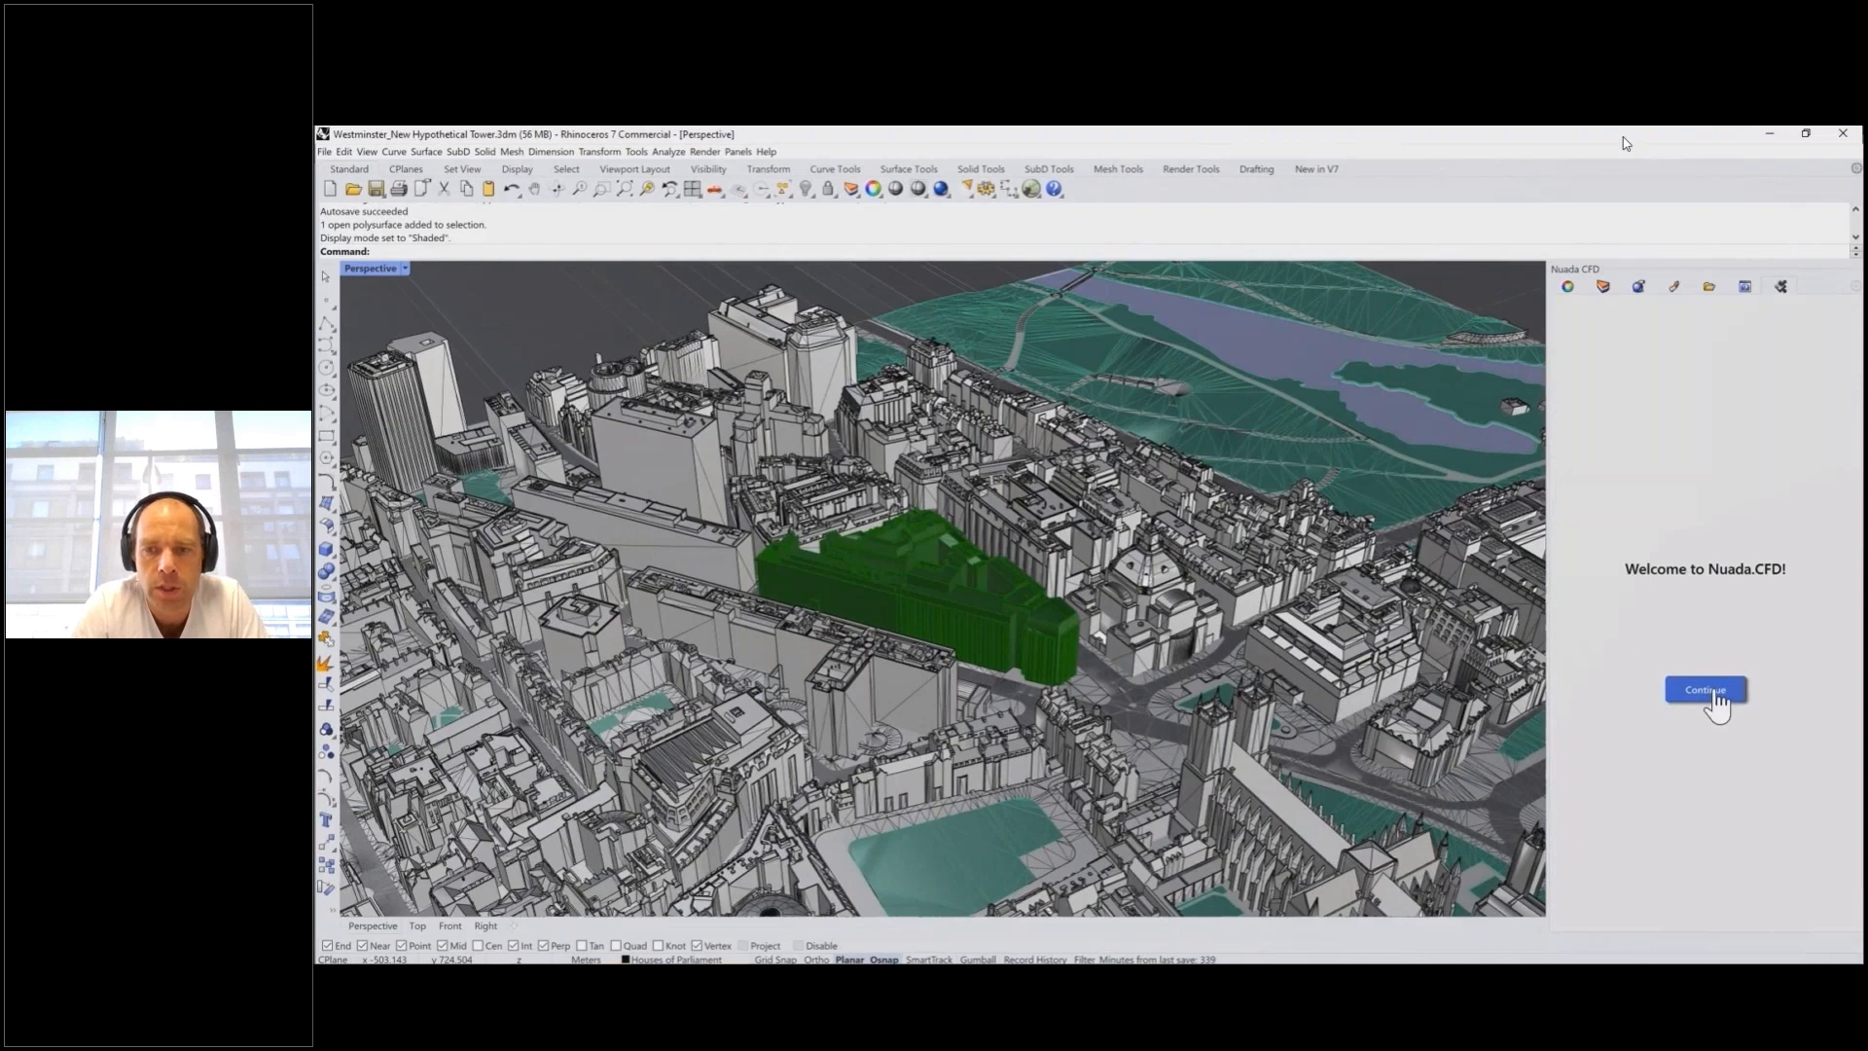
left_click(1712, 698)
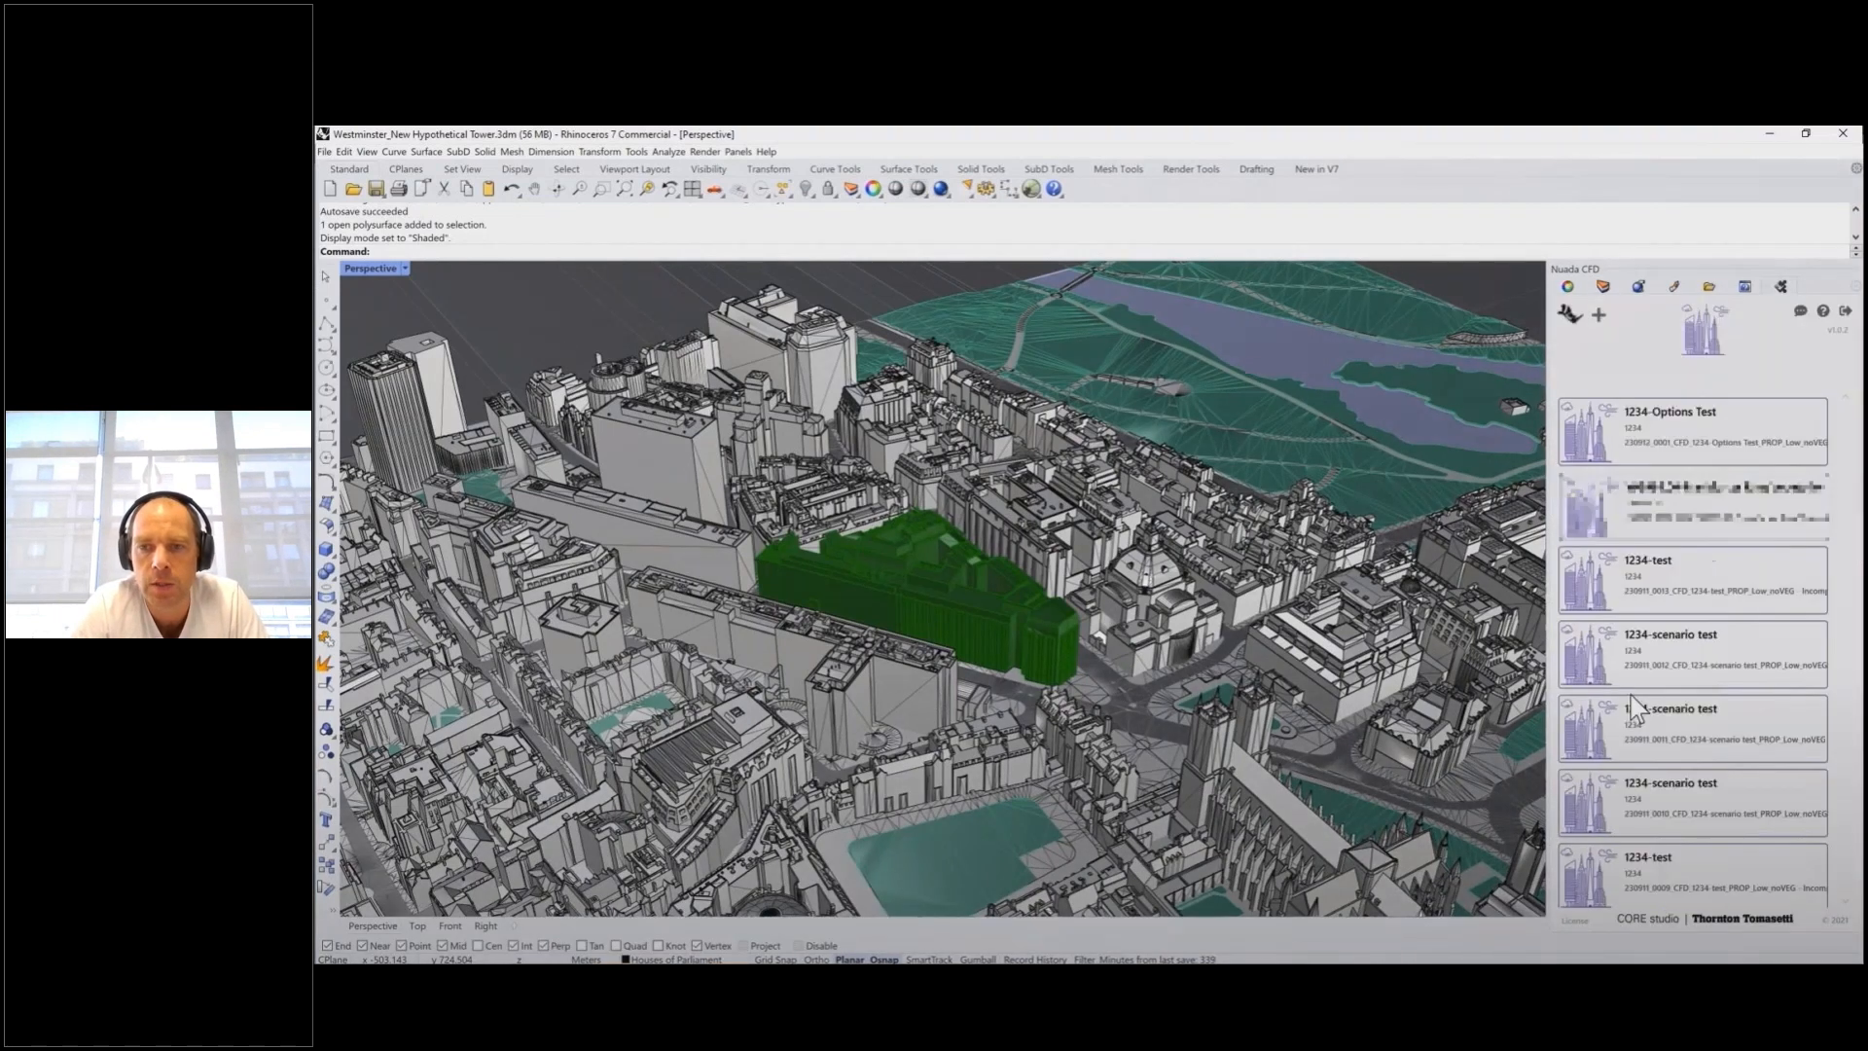
left_click(1598, 314)
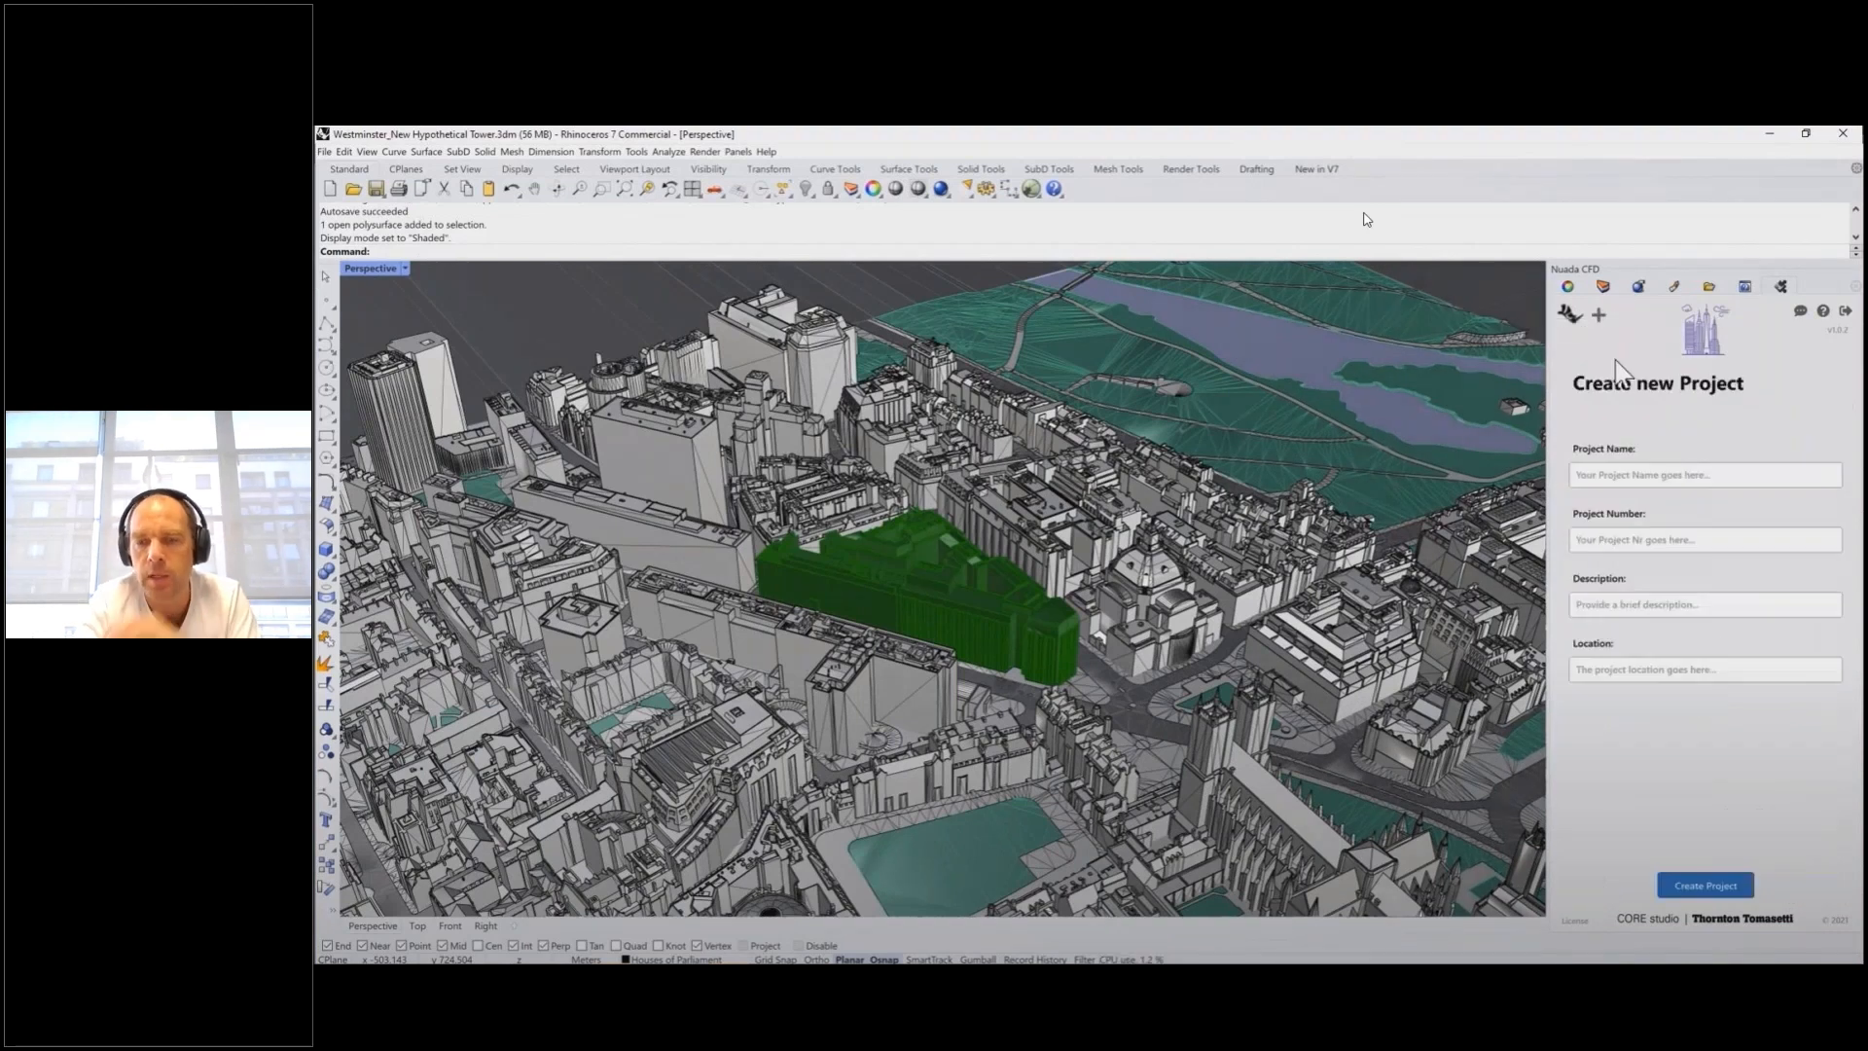
Name the new project City of Westminster and give it project number 12345
left_click(1619, 473)
type("City of Wes")
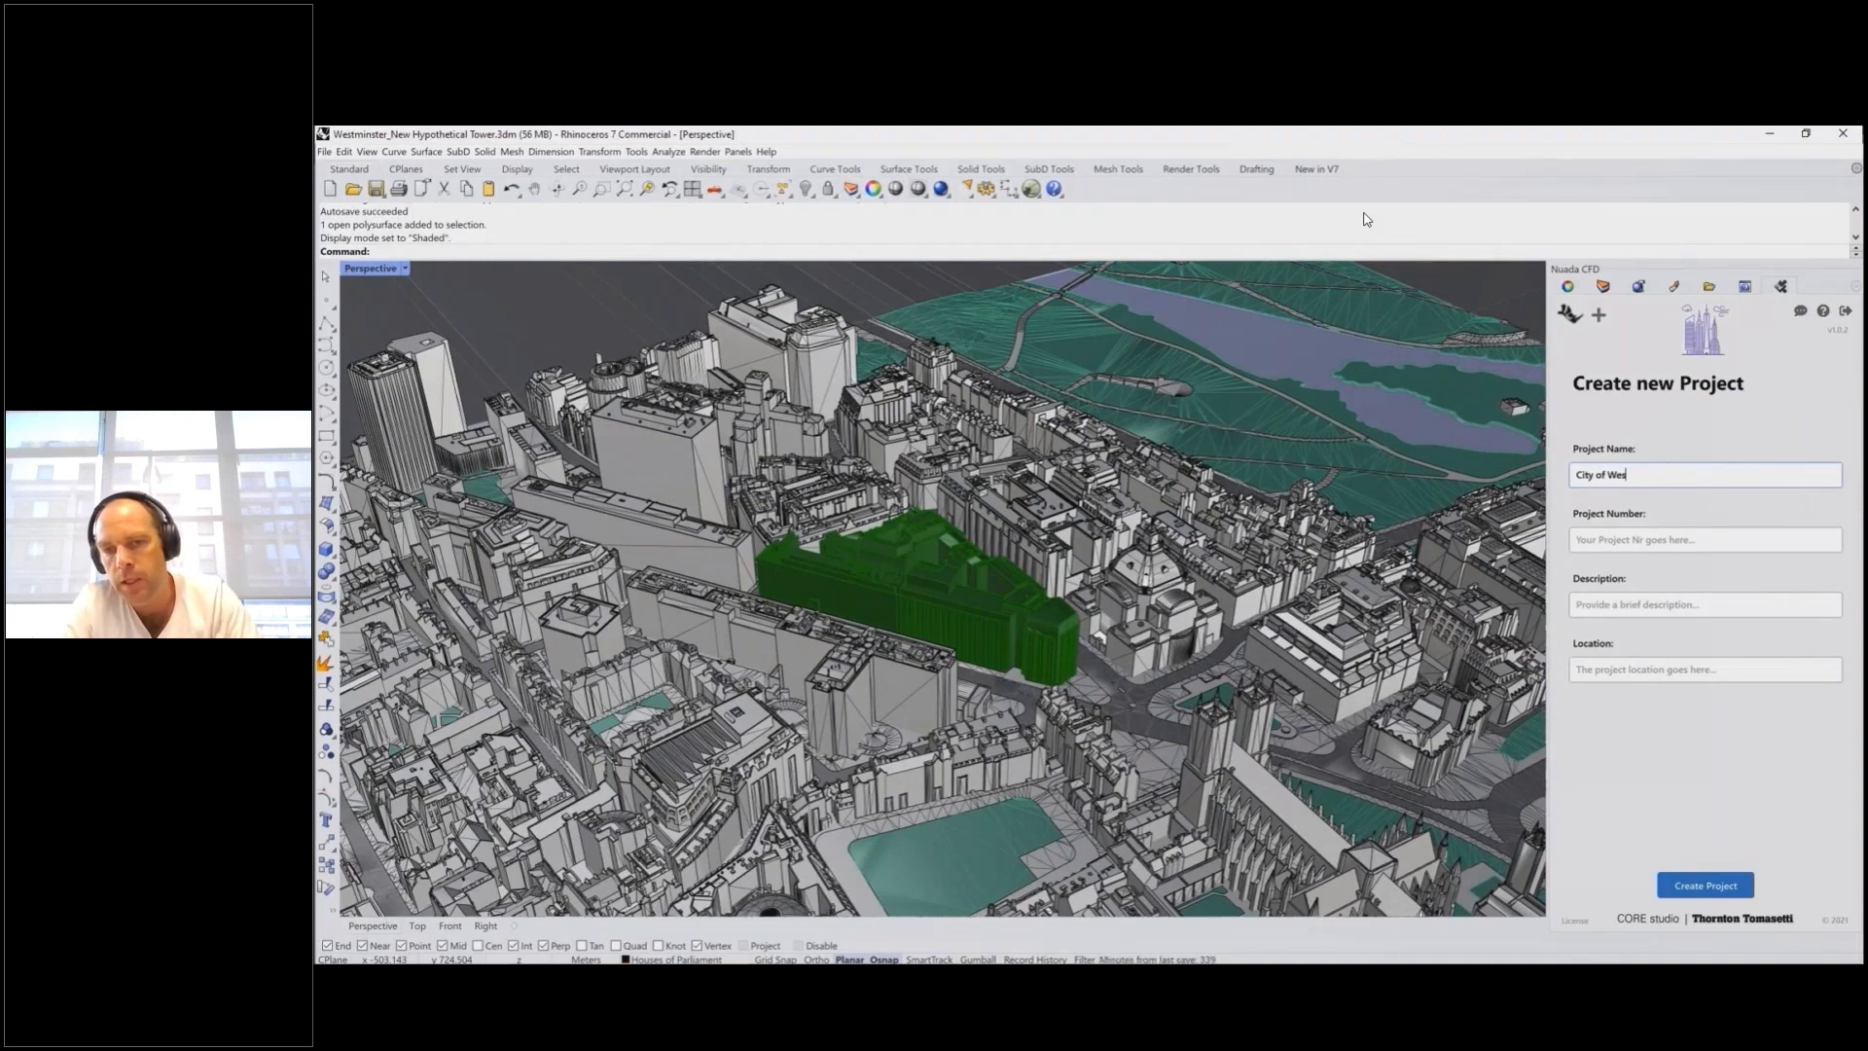
type("tminster")
key("Tab")
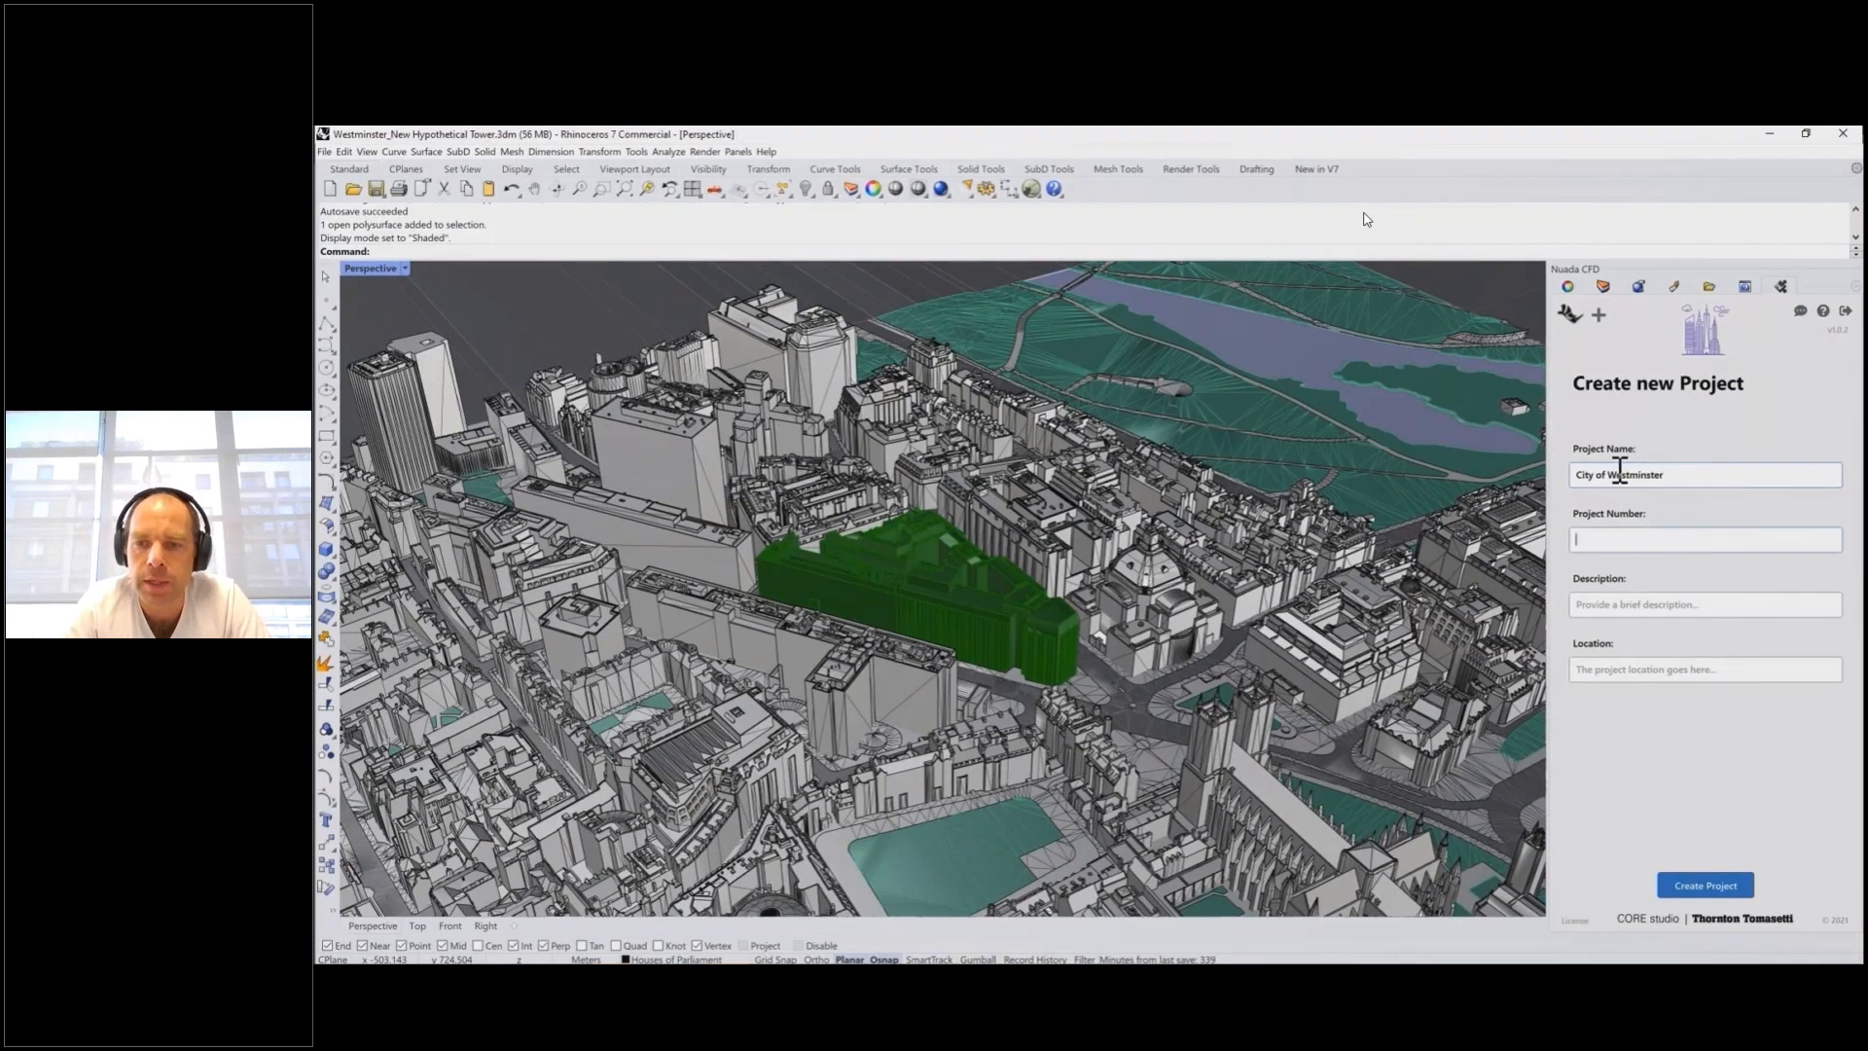
type("12345")
key("Tab")
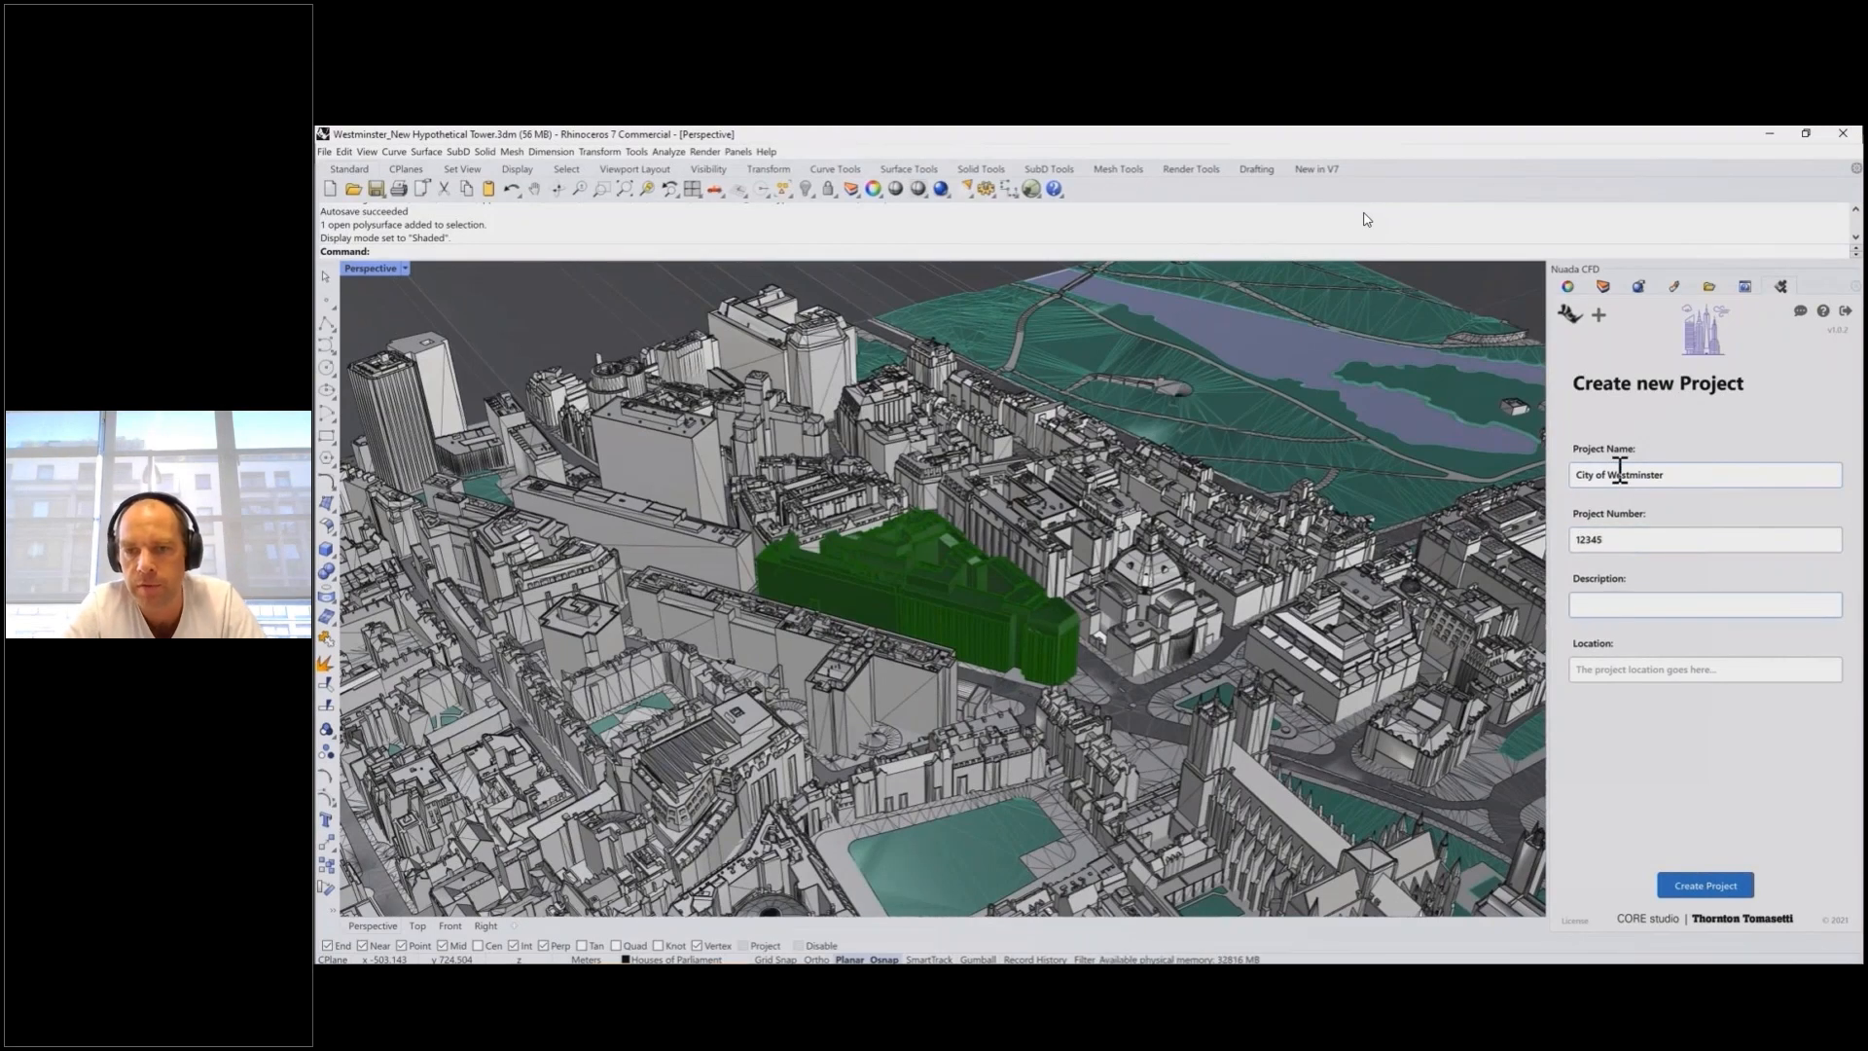
Describe the project as "Option study wind comfort", set its location to London, UK, and create it
type("O")
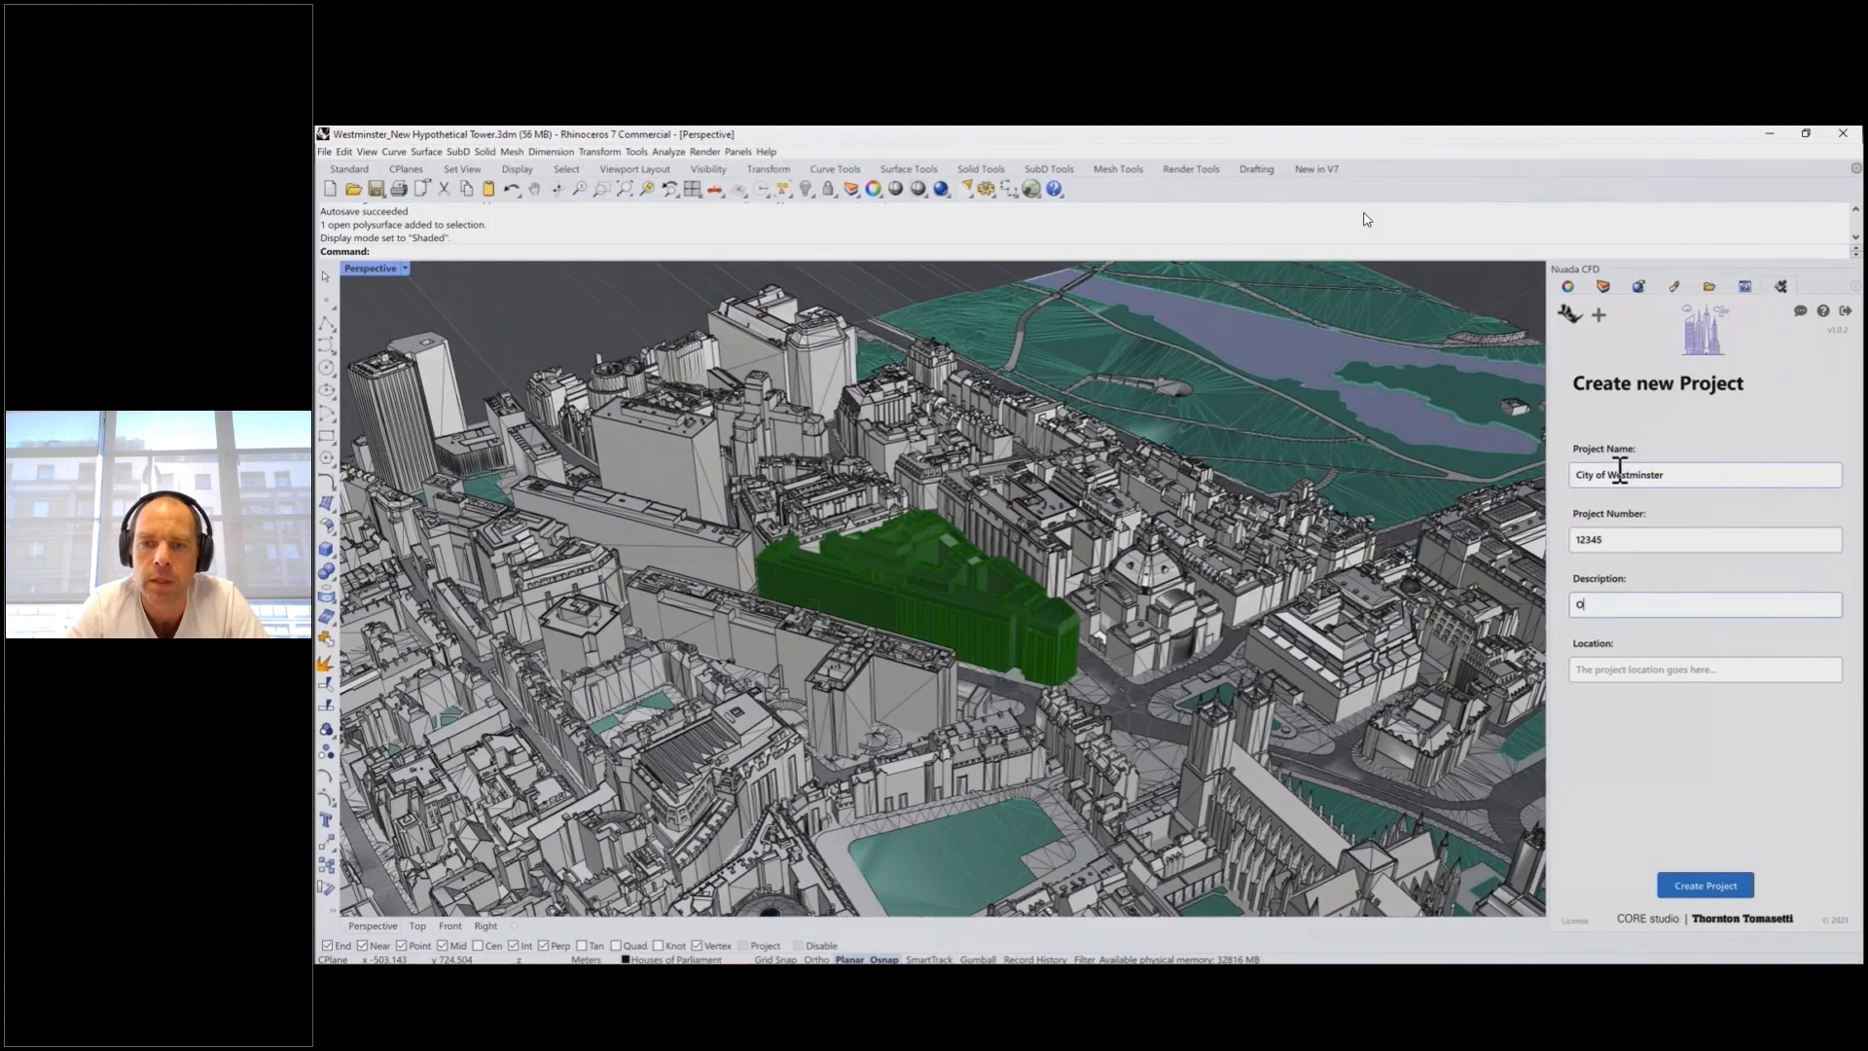
type("ption study")
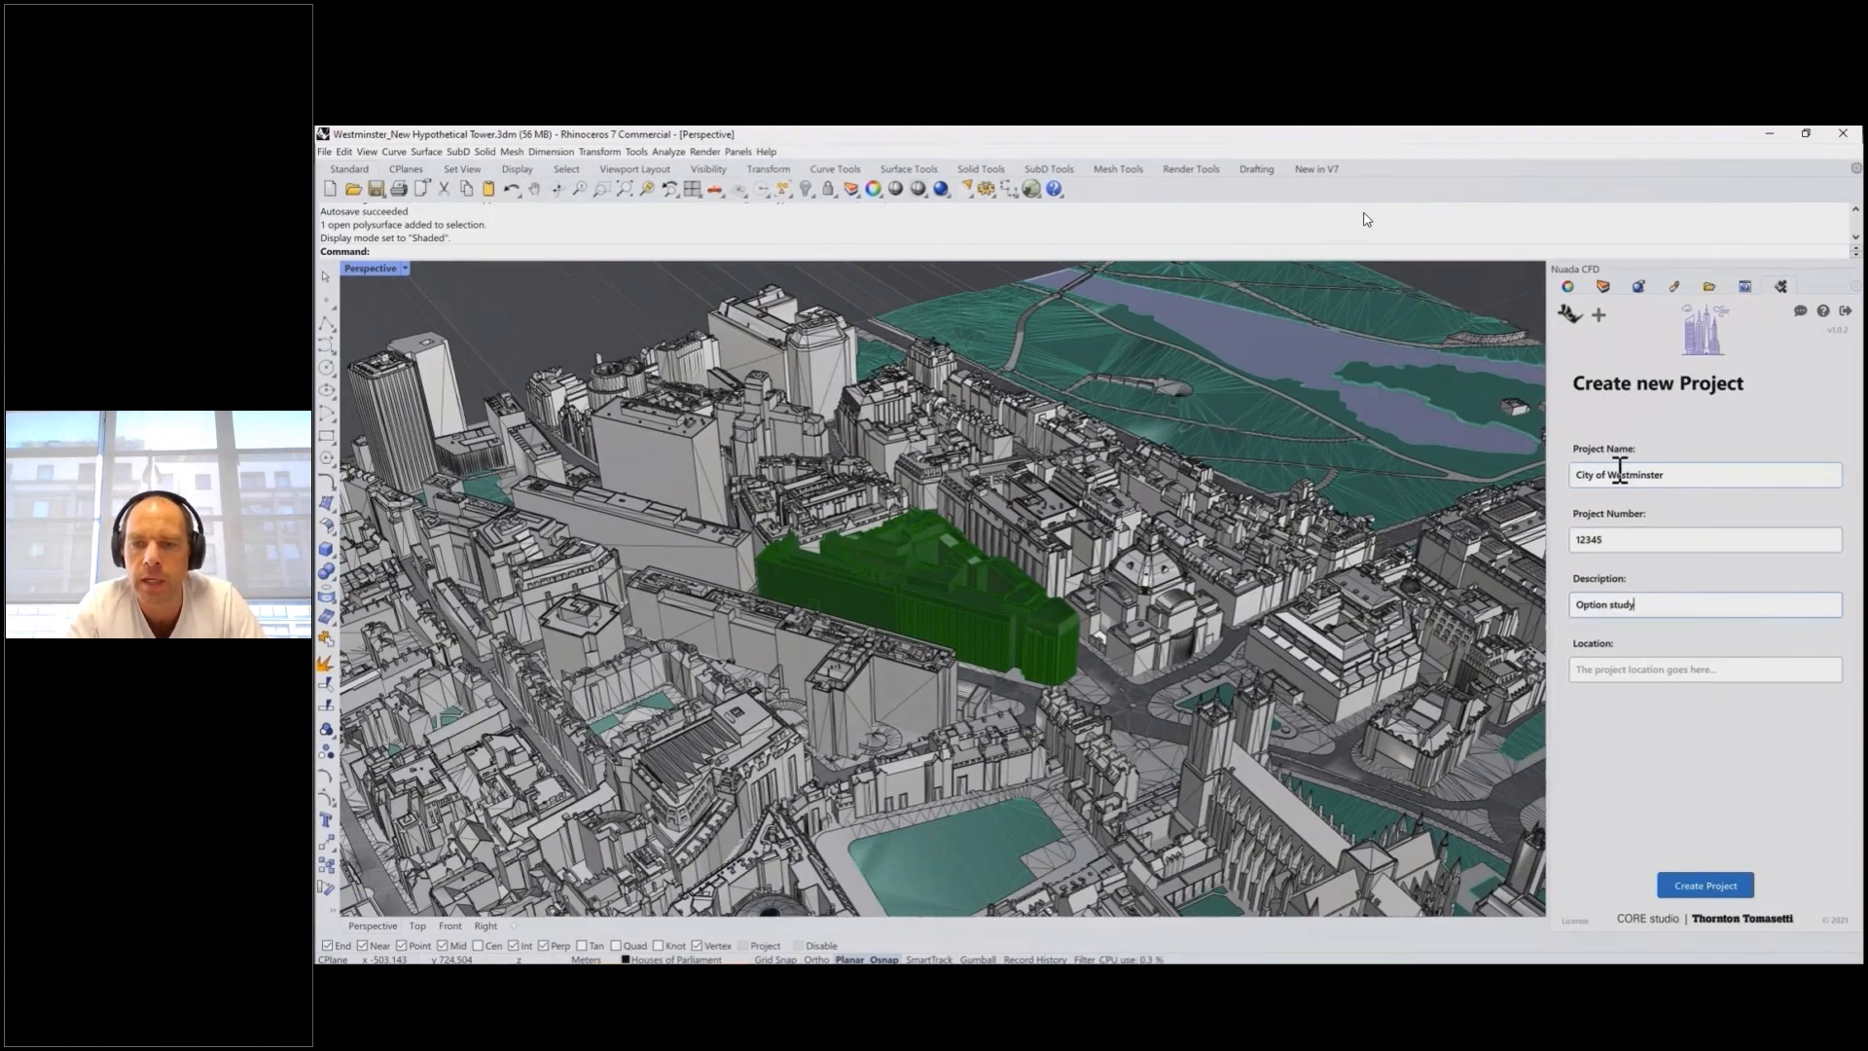
type(" wind comfort")
key("Tab")
type("London, UK")
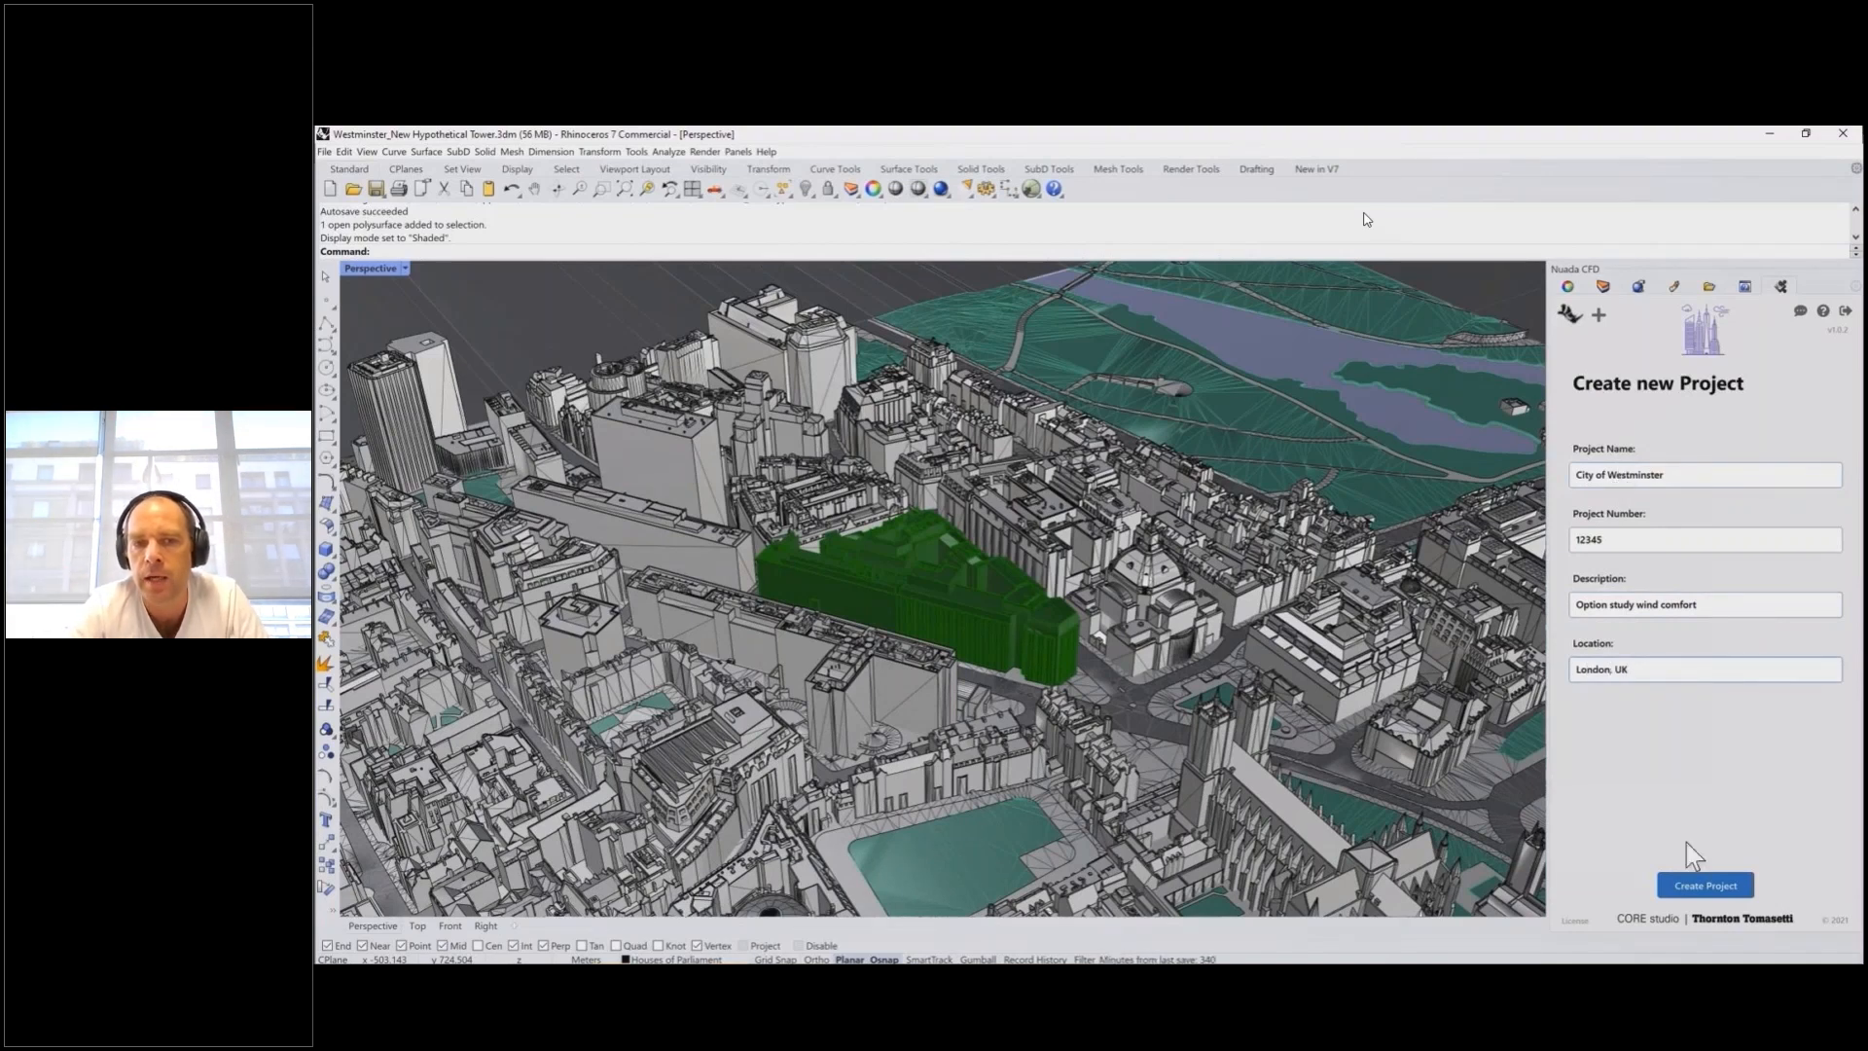
left_click(1697, 883)
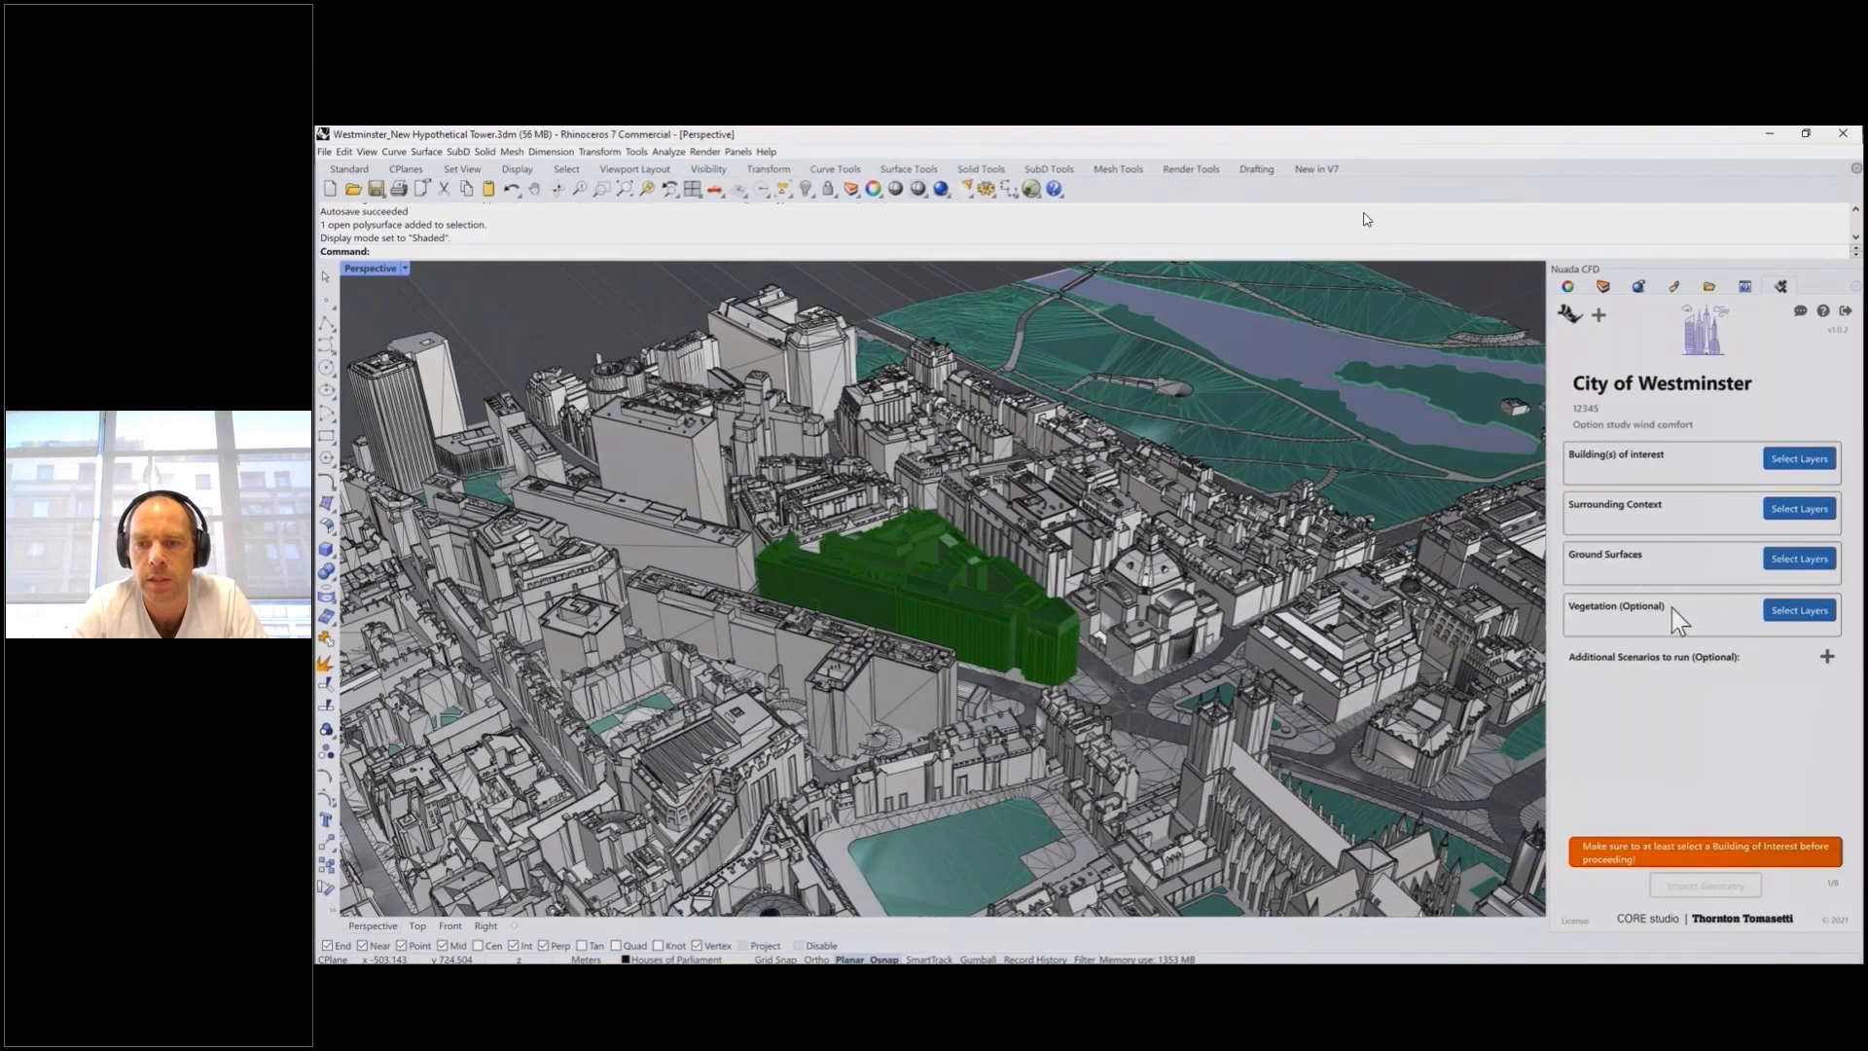
Assign the Existing Building layer as the project's building of interest
left_click(1783, 460)
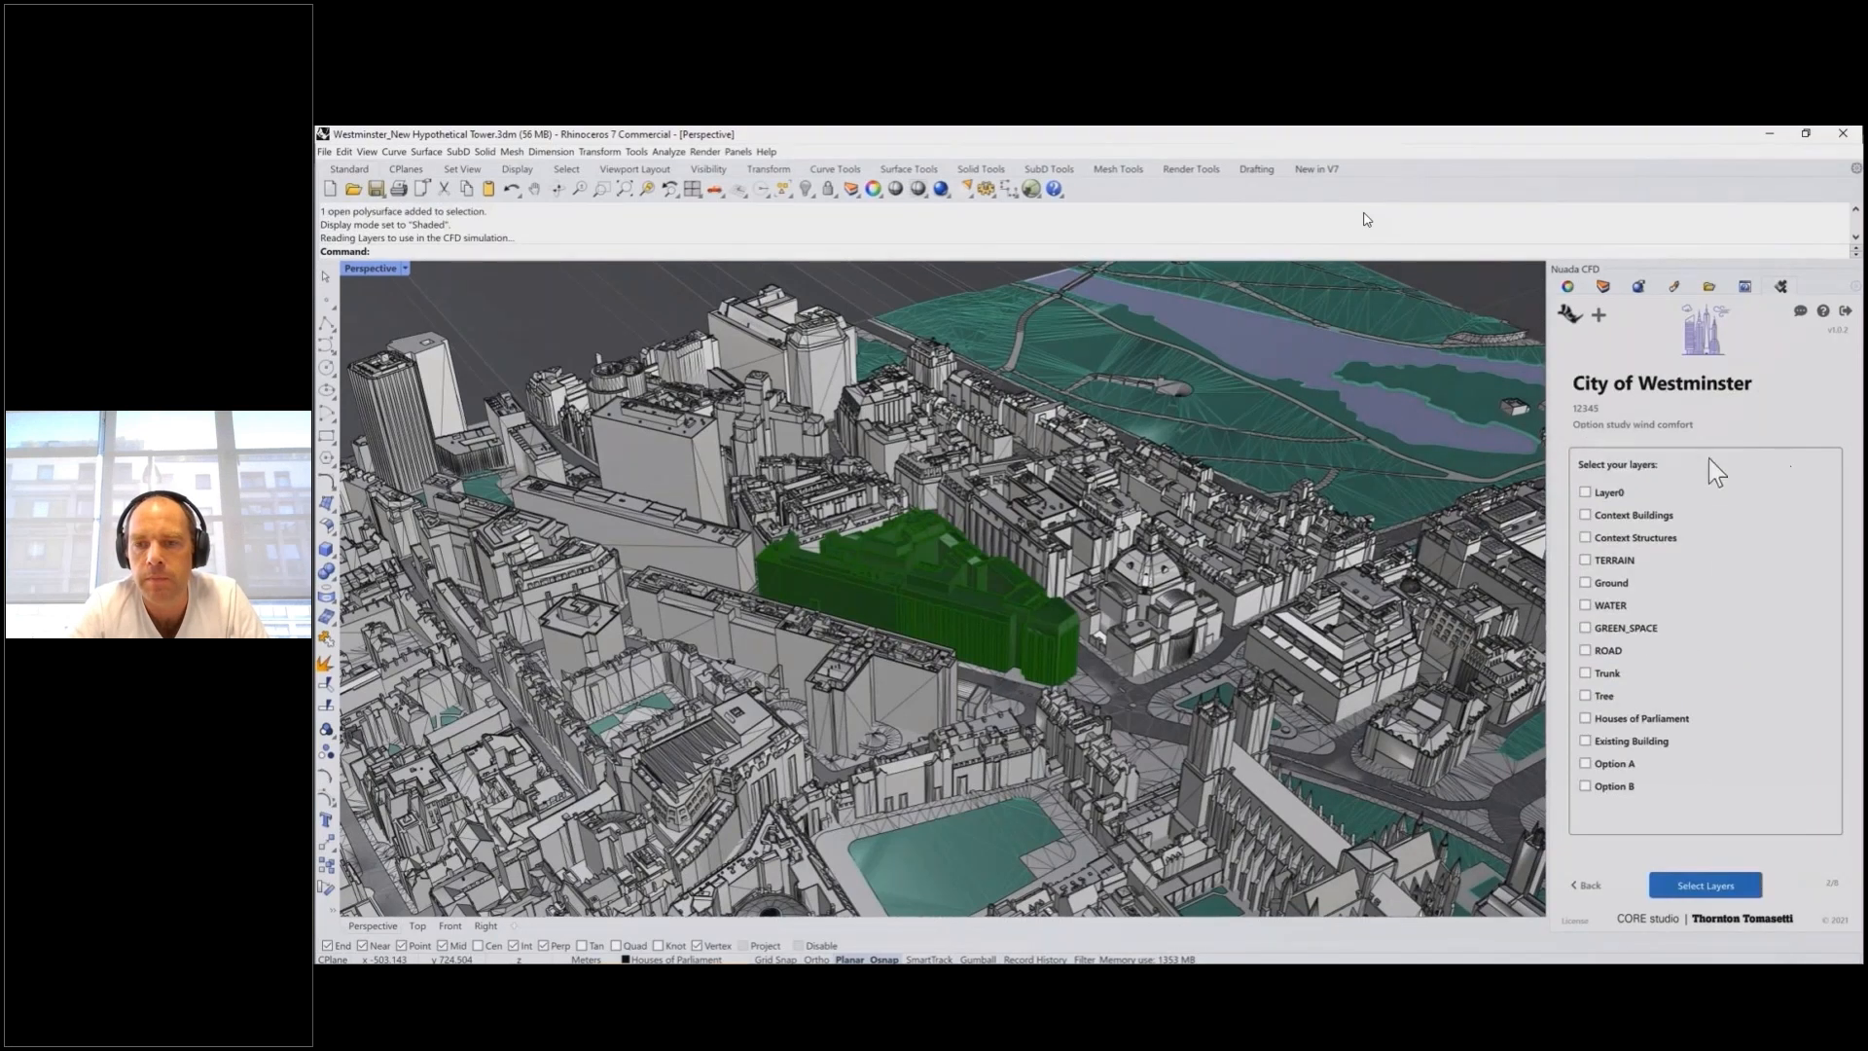
left_click(1587, 742)
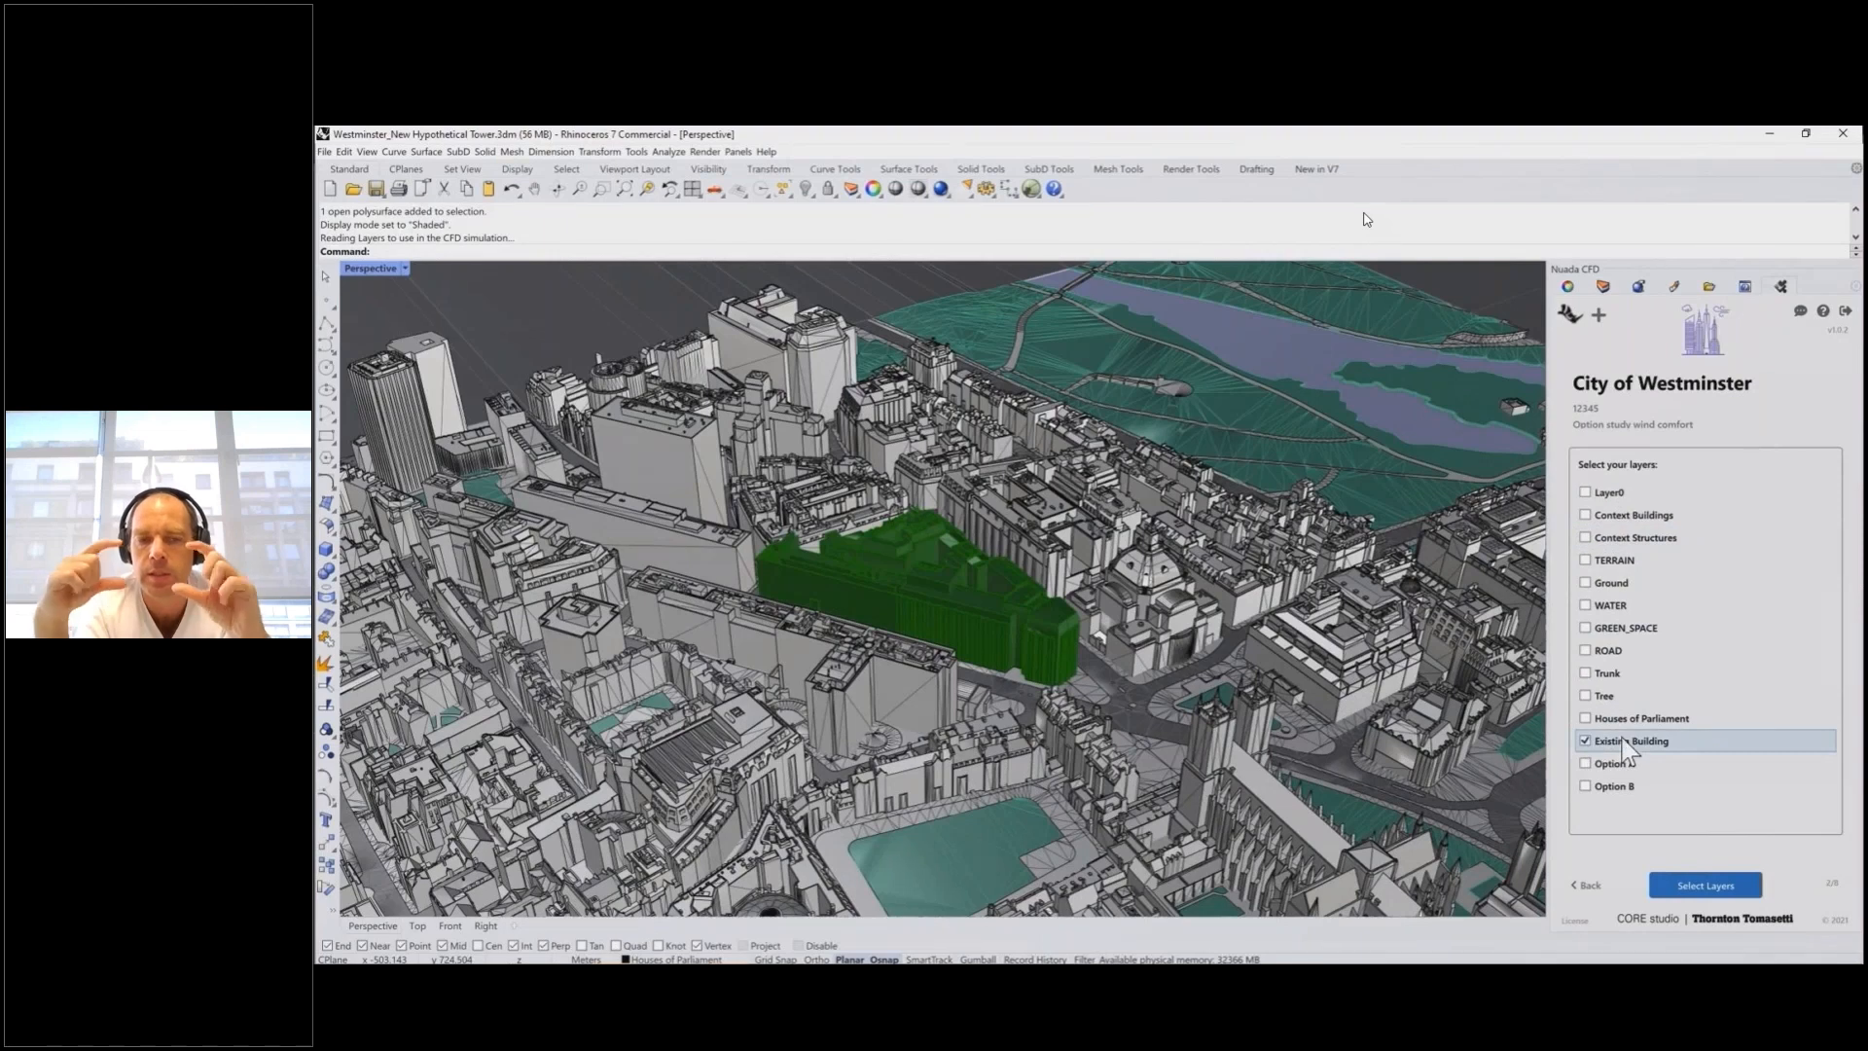
left_click(1712, 885)
Assign the Context Buildings, Context Structures and Houses of Parliament layers as the surrounding context
left_click(1792, 544)
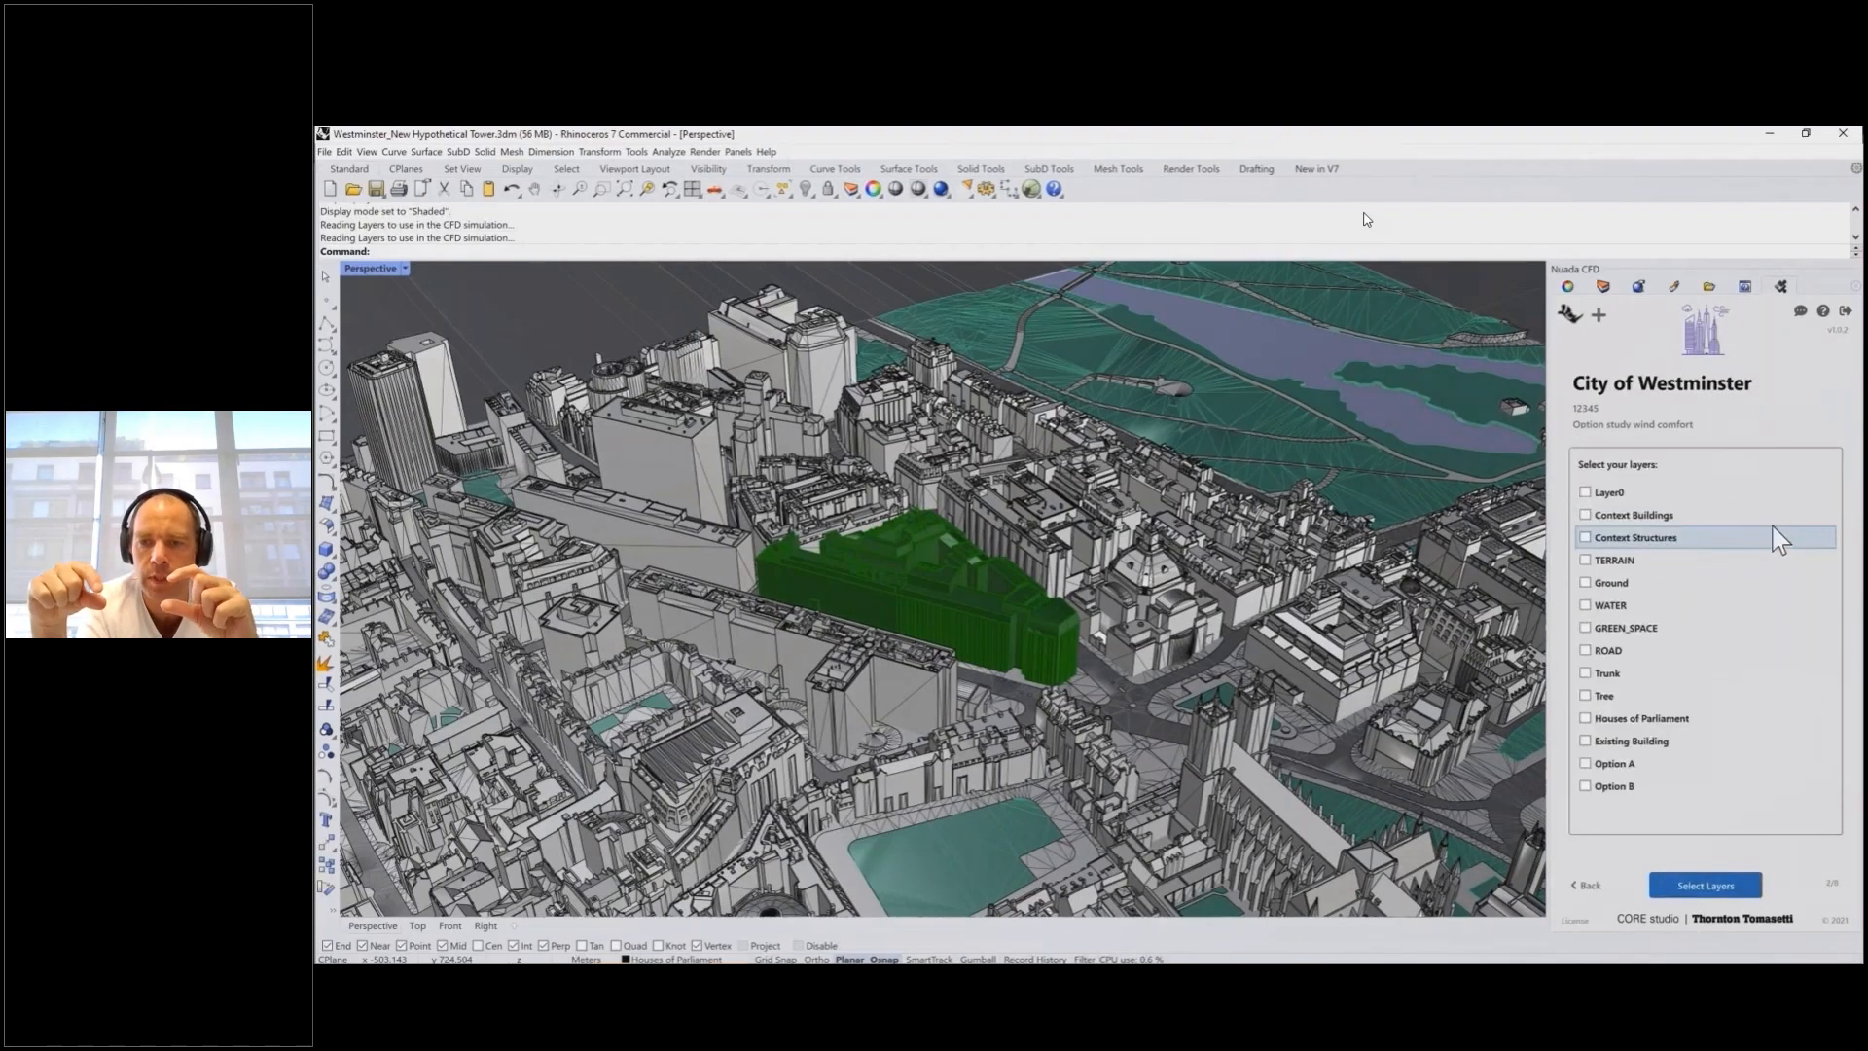
left_click(1584, 515)
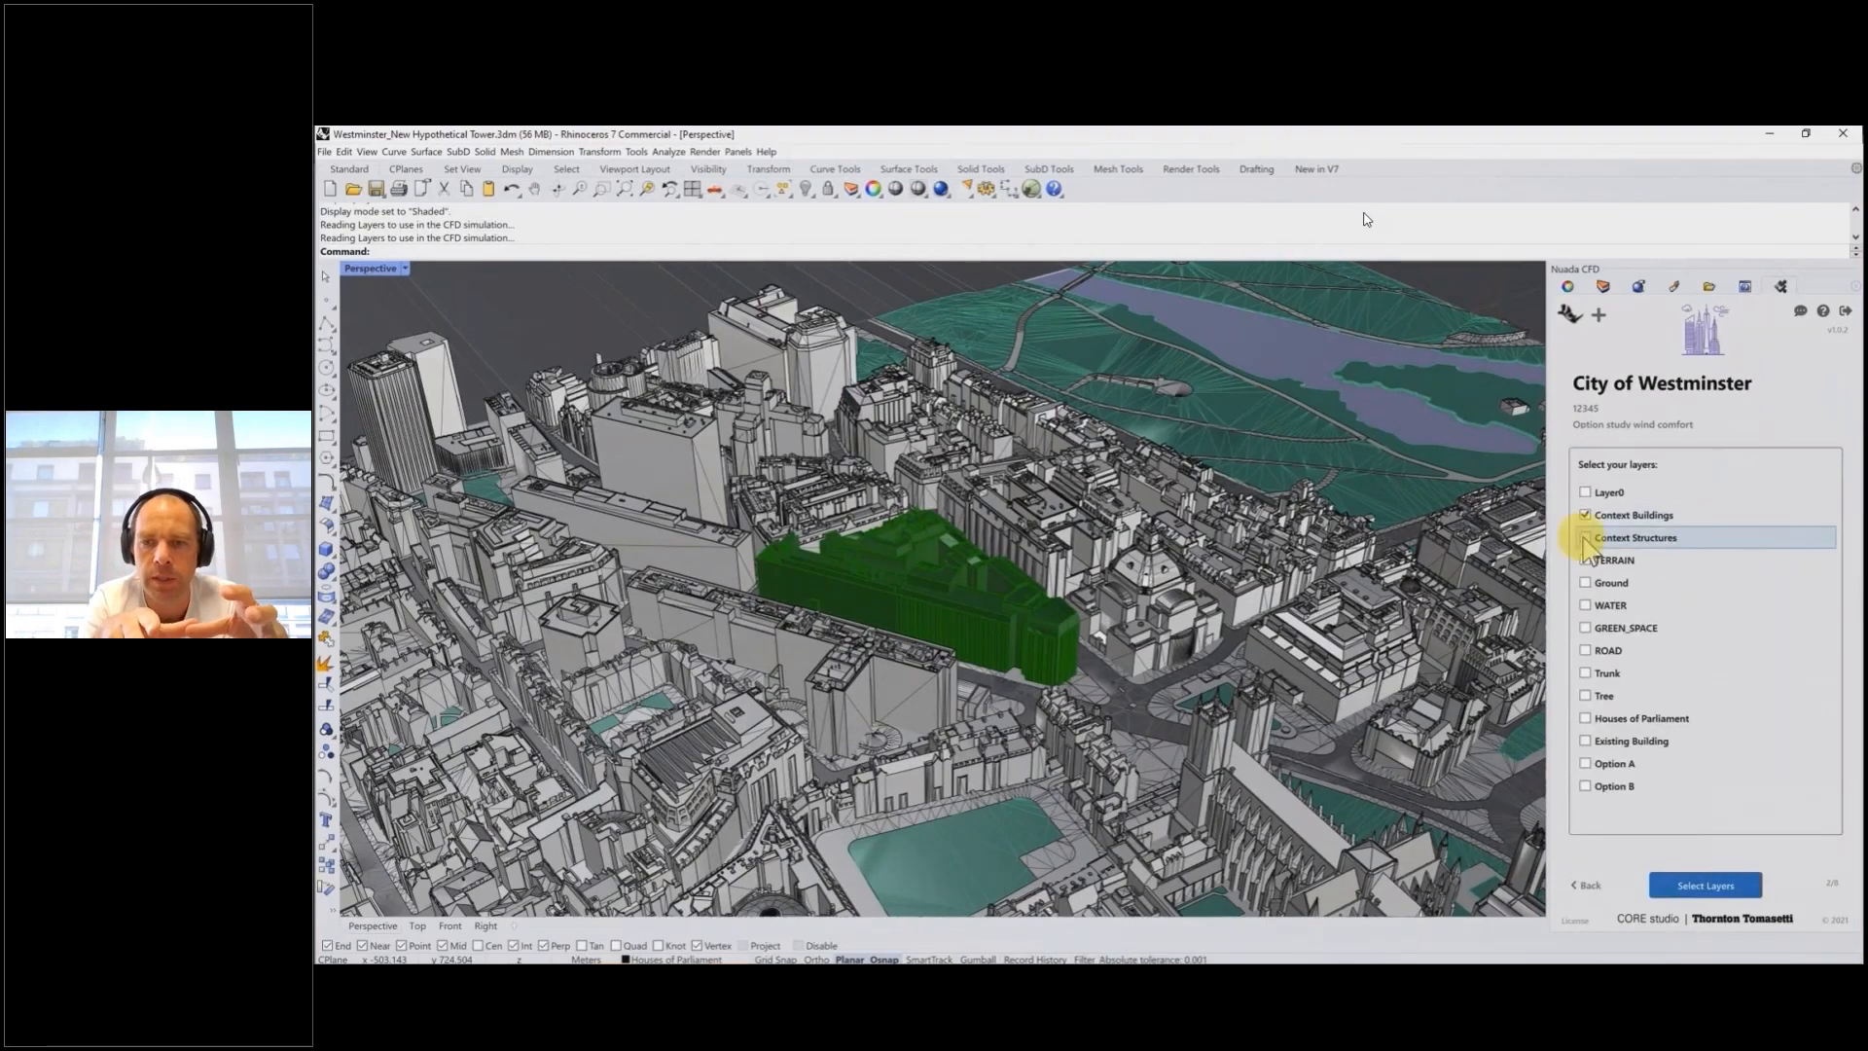
left_click(1586, 540)
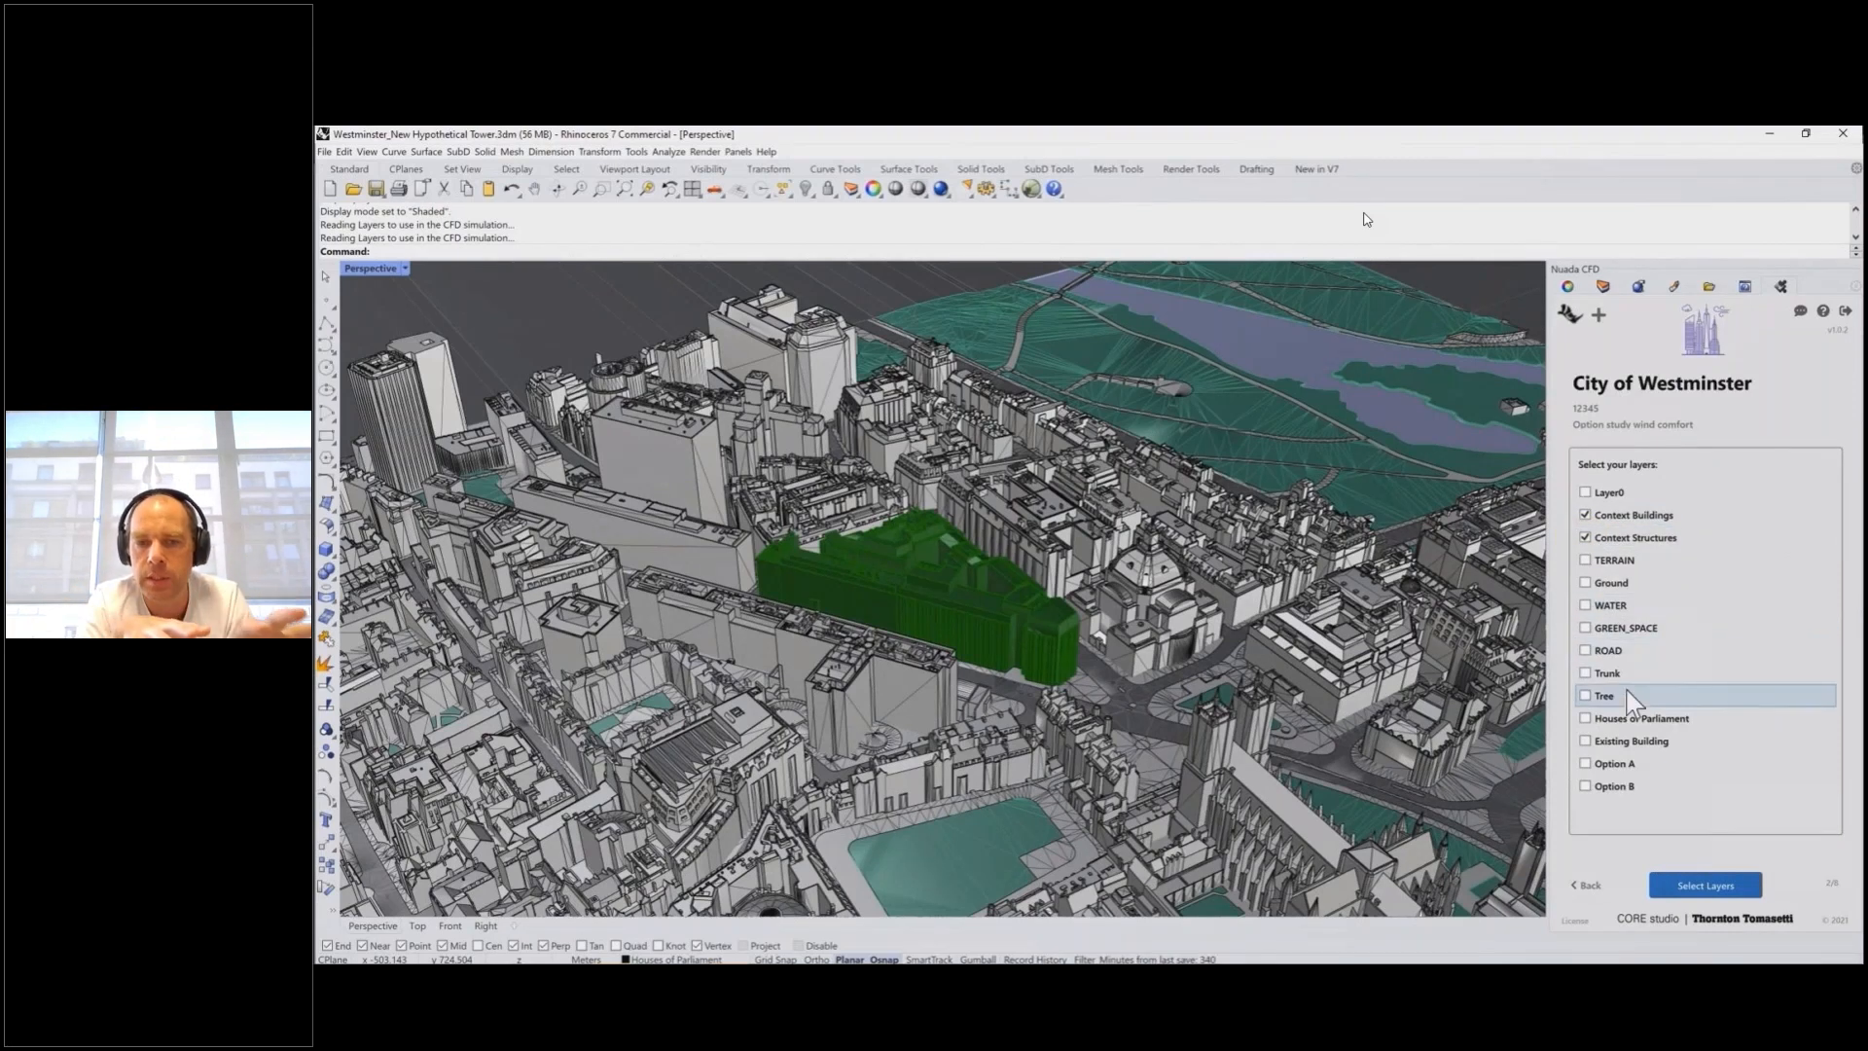
left_click(1636, 720)
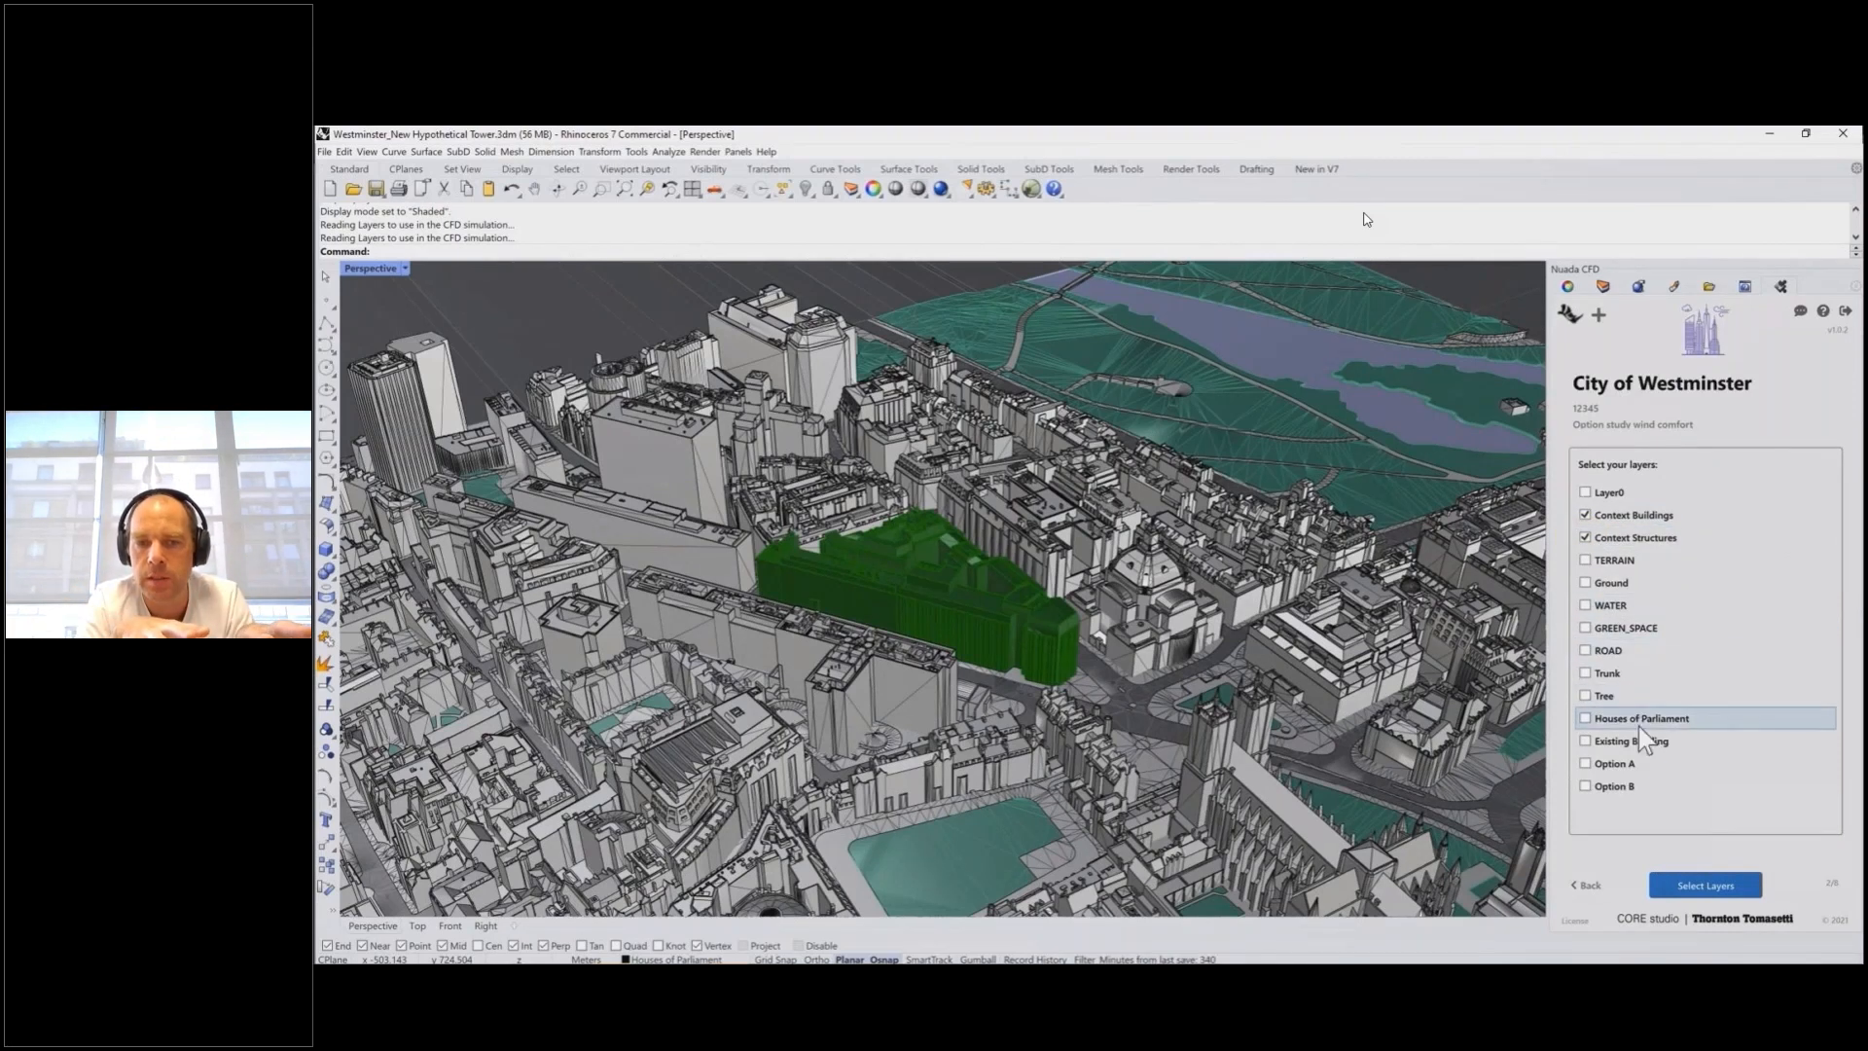
left_click(1736, 905)
Assign the TERRAIN, Ground, WATER, GREEN_SPACE and ROAD layers as the ground surfaces
left_click(1799, 640)
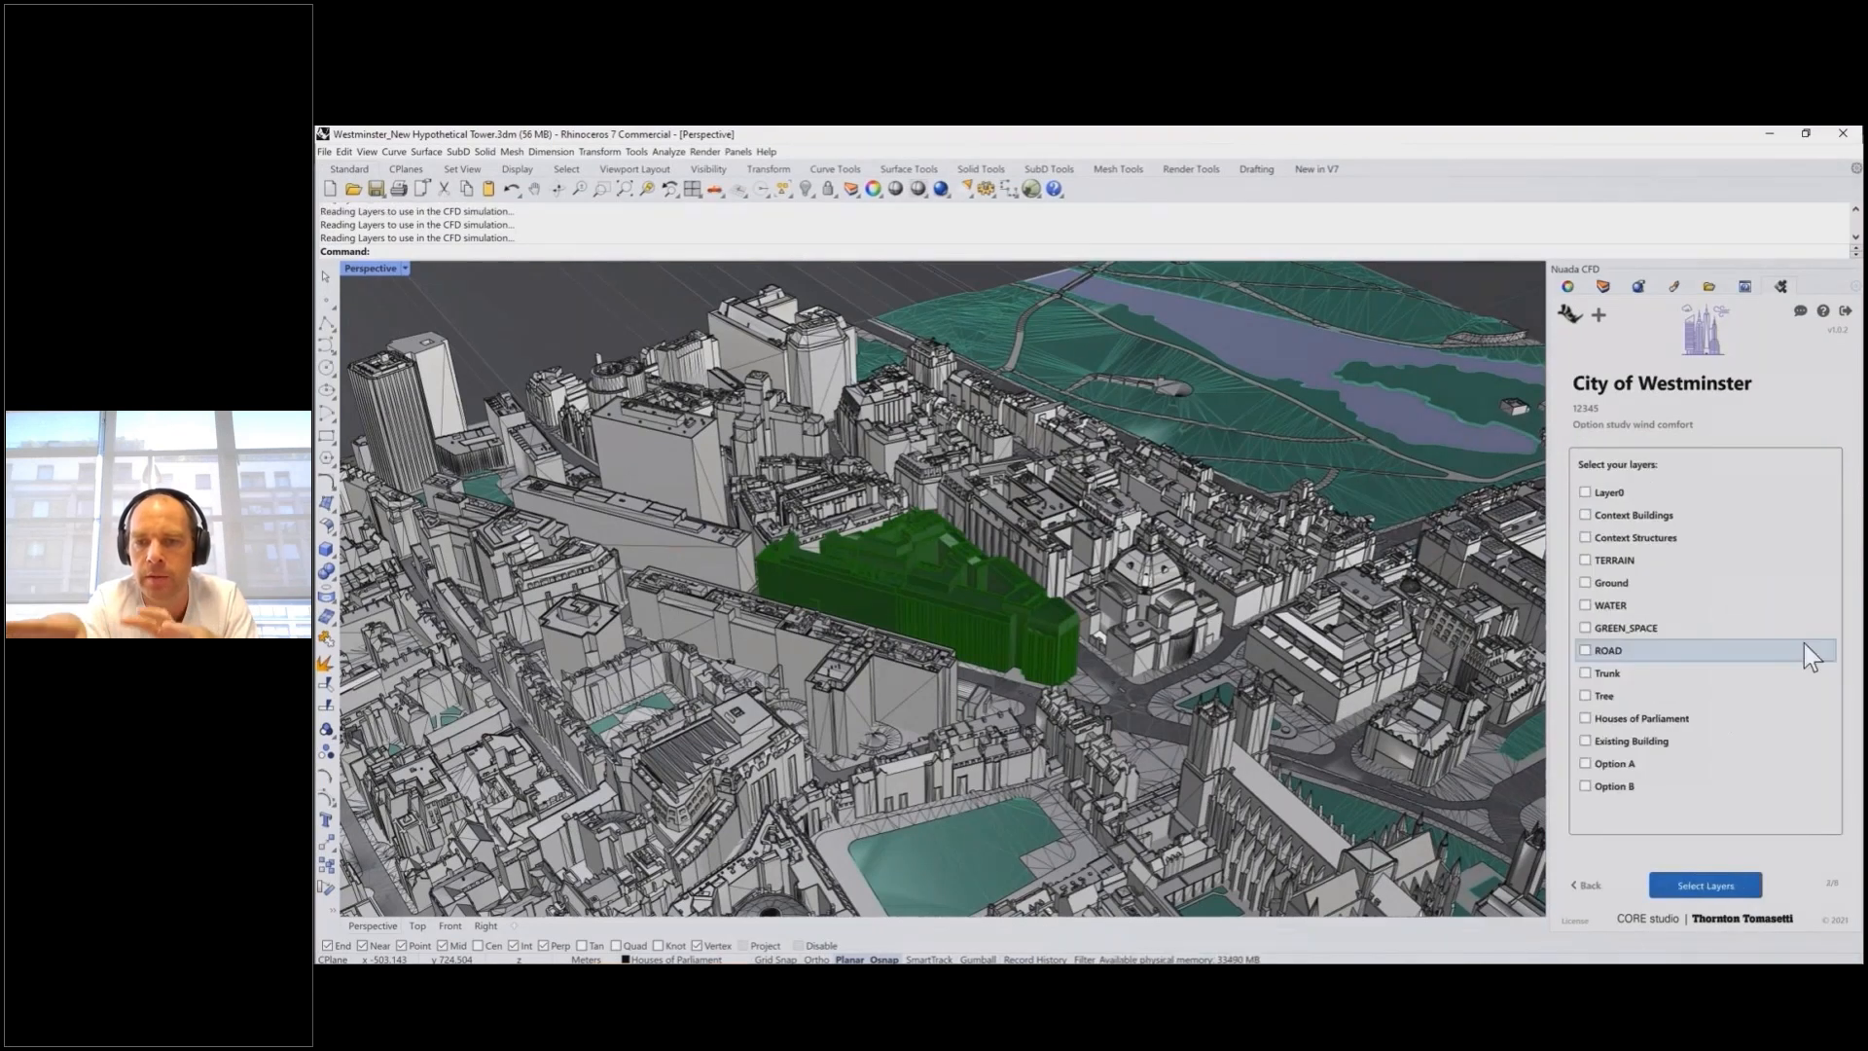
left_click(1585, 559)
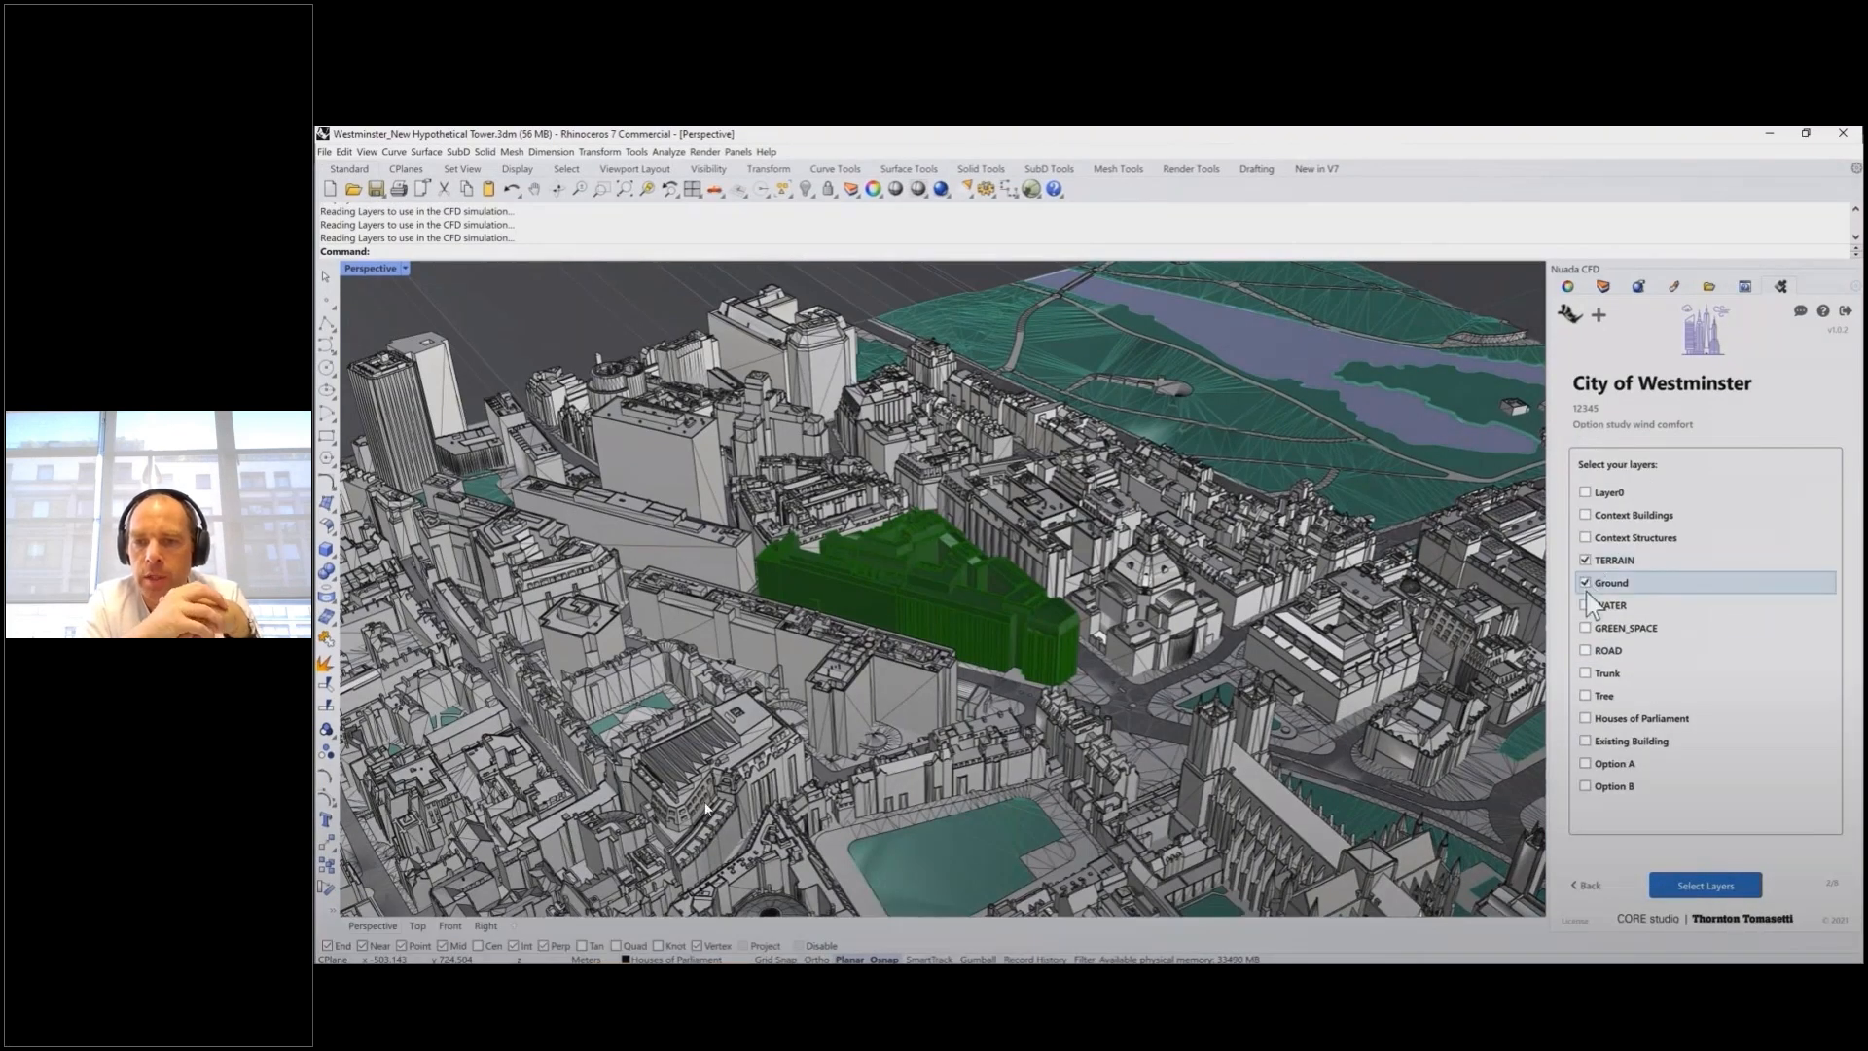
left_click(1584, 581)
left_click(1585, 607)
left_click(1585, 628)
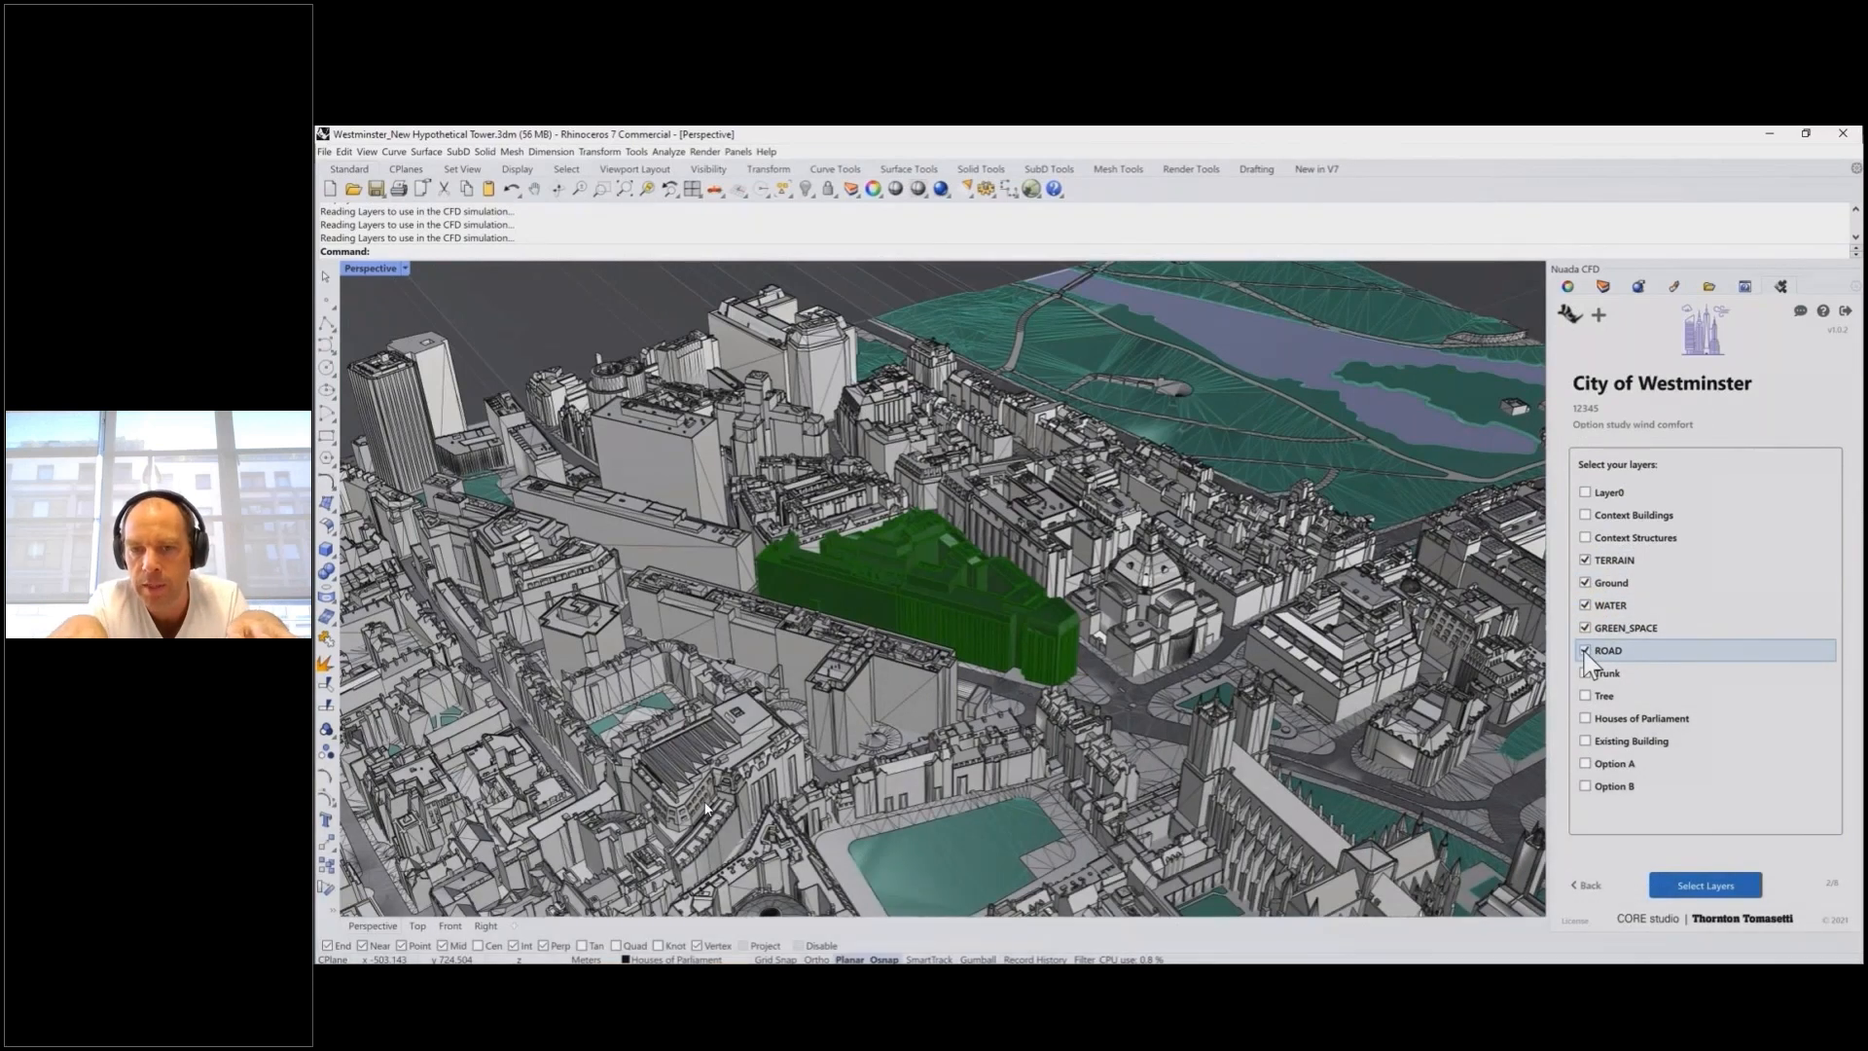
left_click(1717, 888)
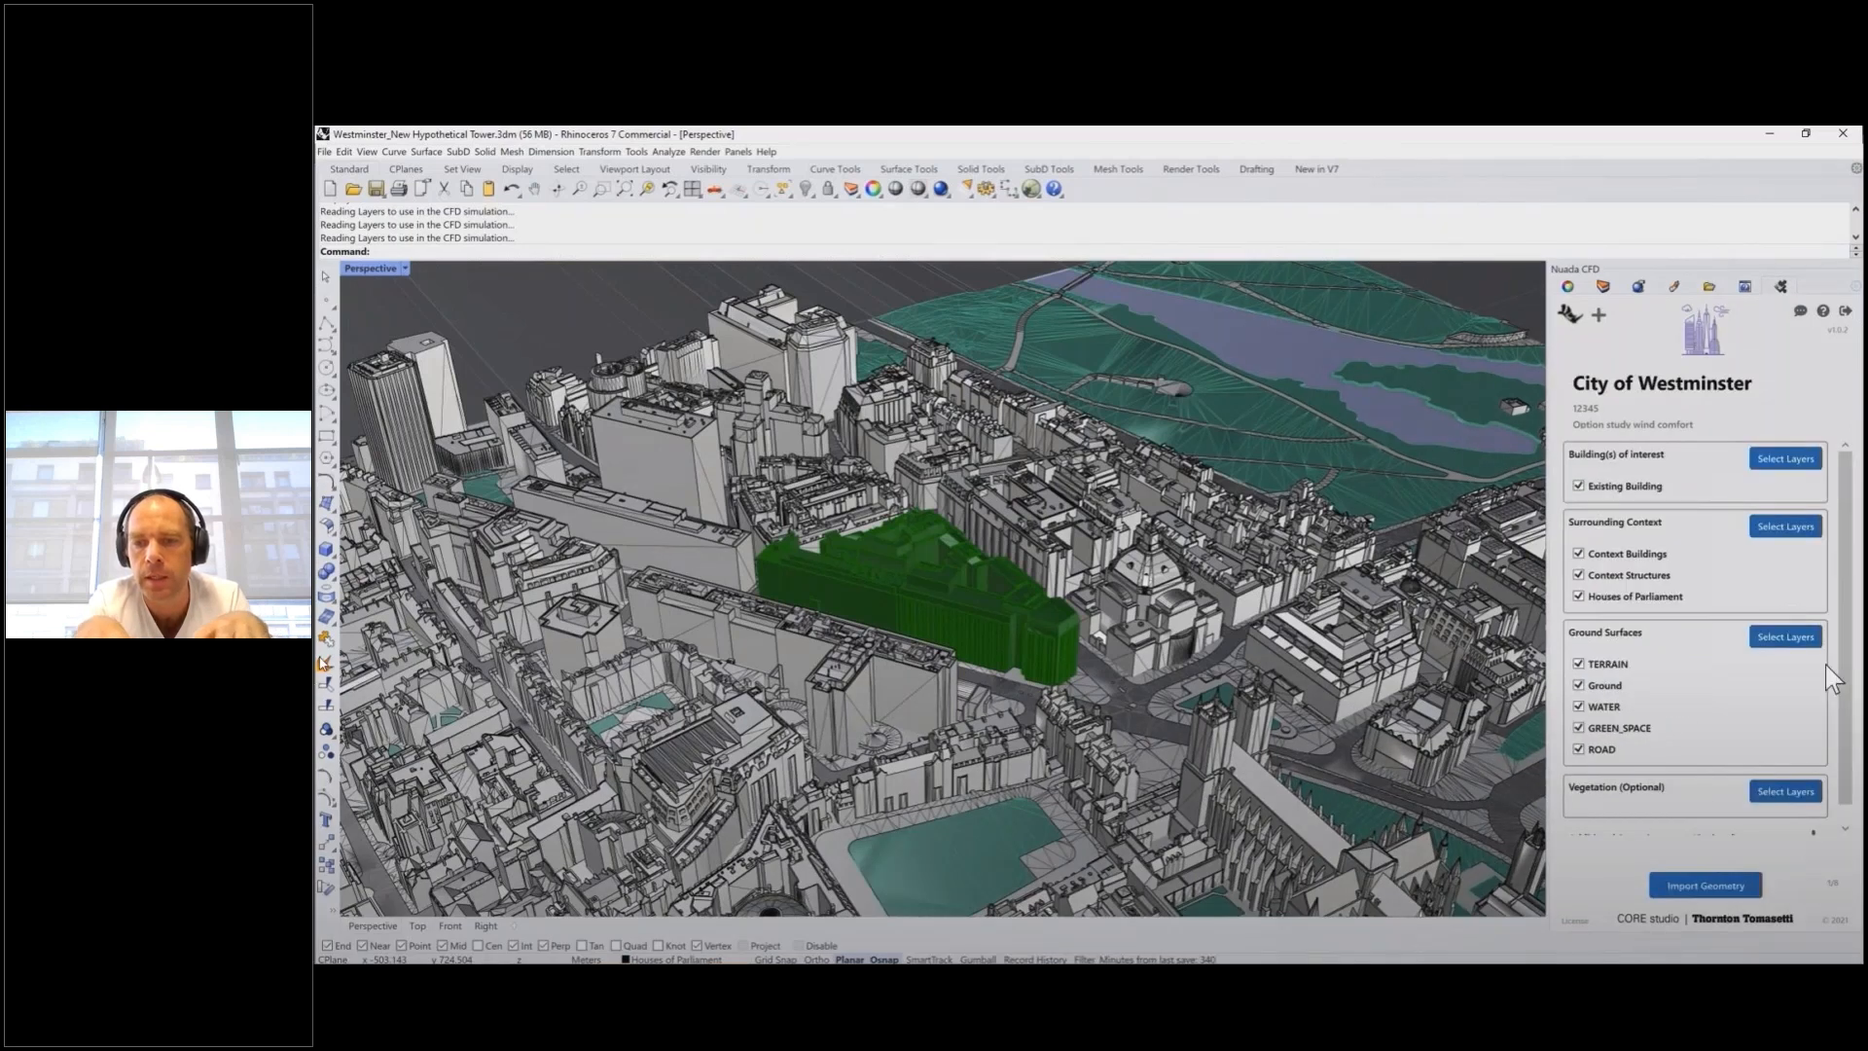
Add an additional scenario named Option A and assign the Option A layer to it
scroll(1825, 663, "down", 1)
left_click(1812, 820)
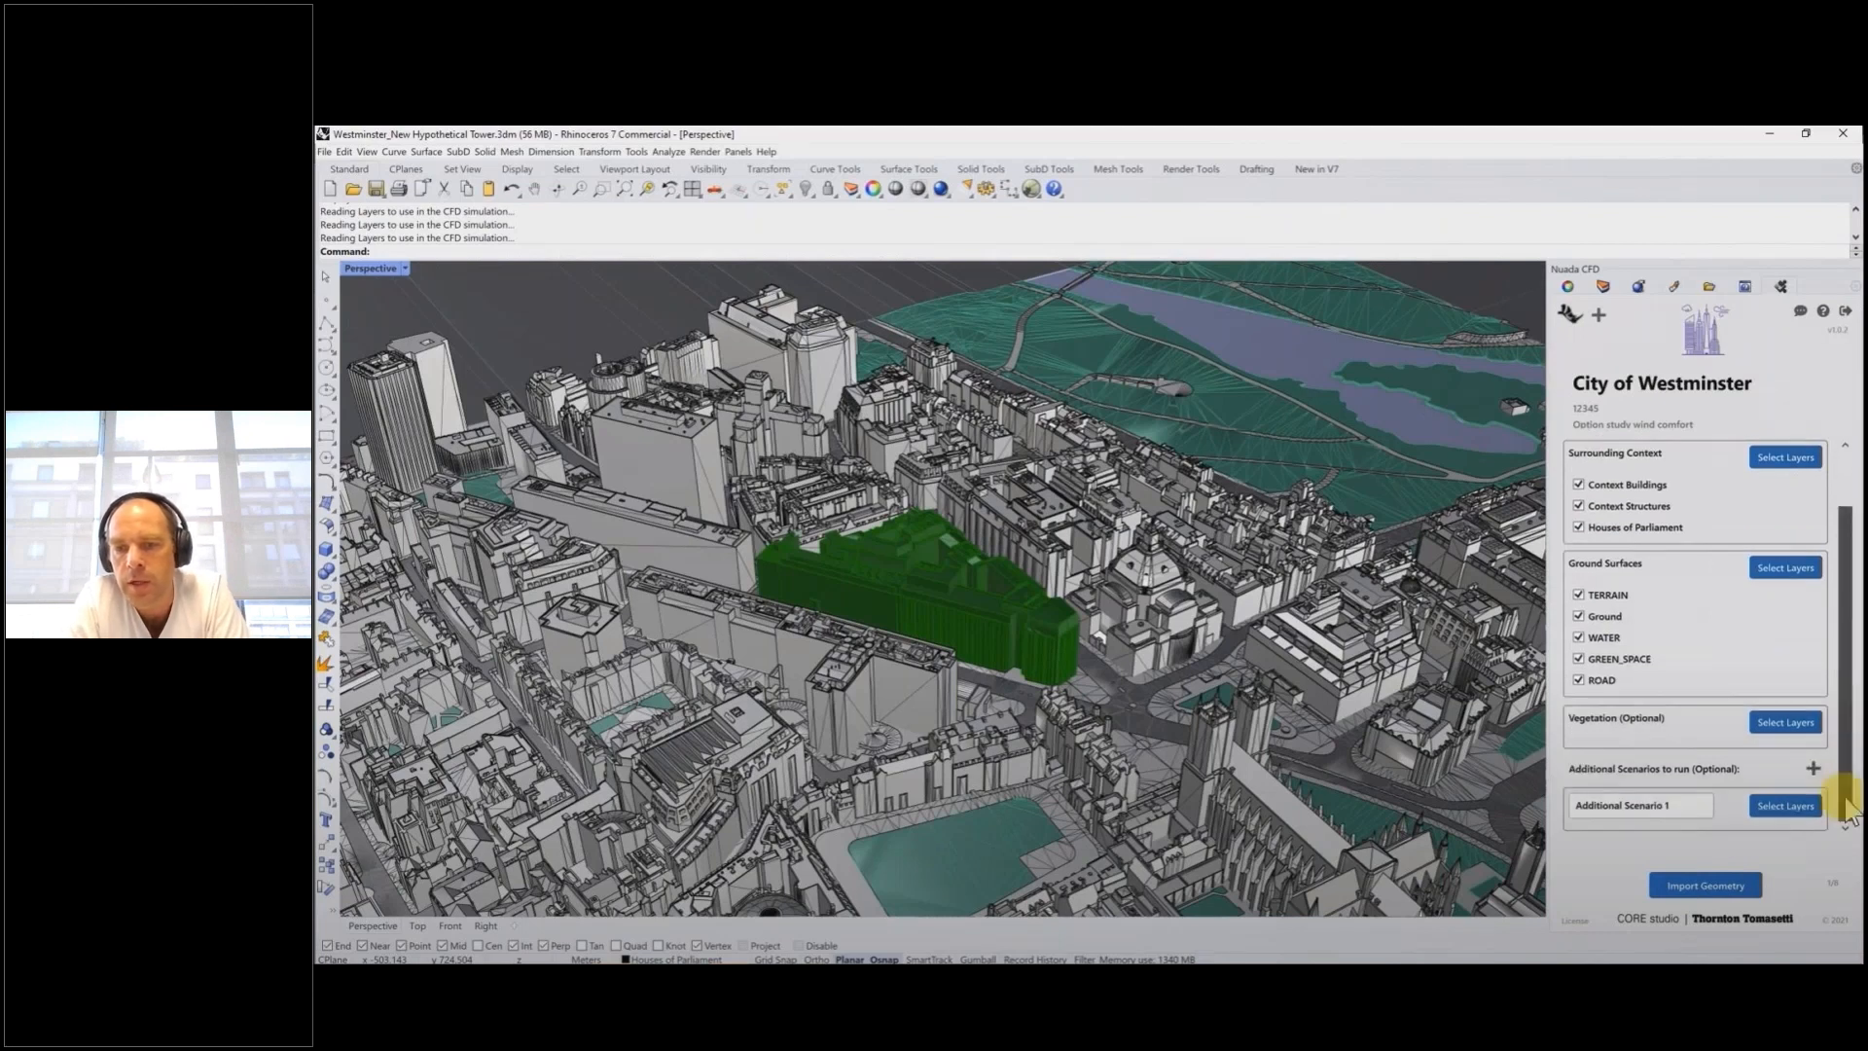
left_click(1689, 805)
type("Option A")
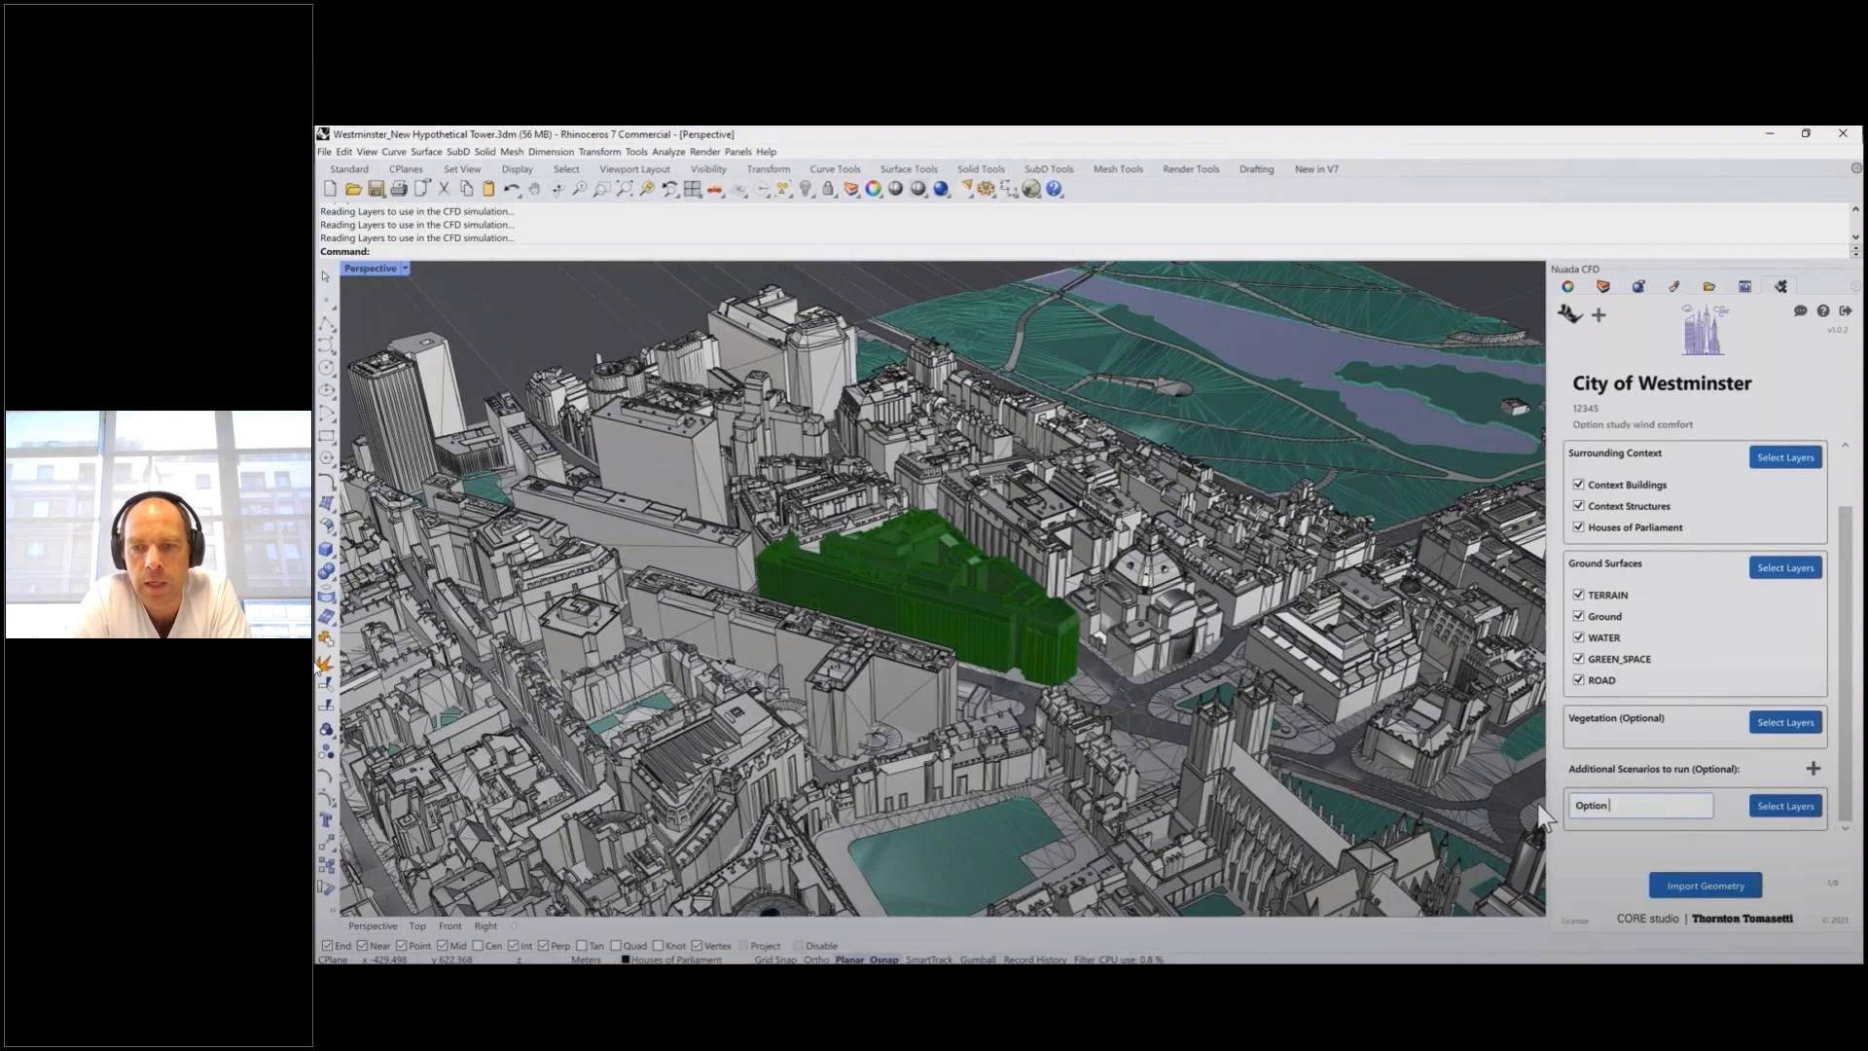
left_click(1759, 810)
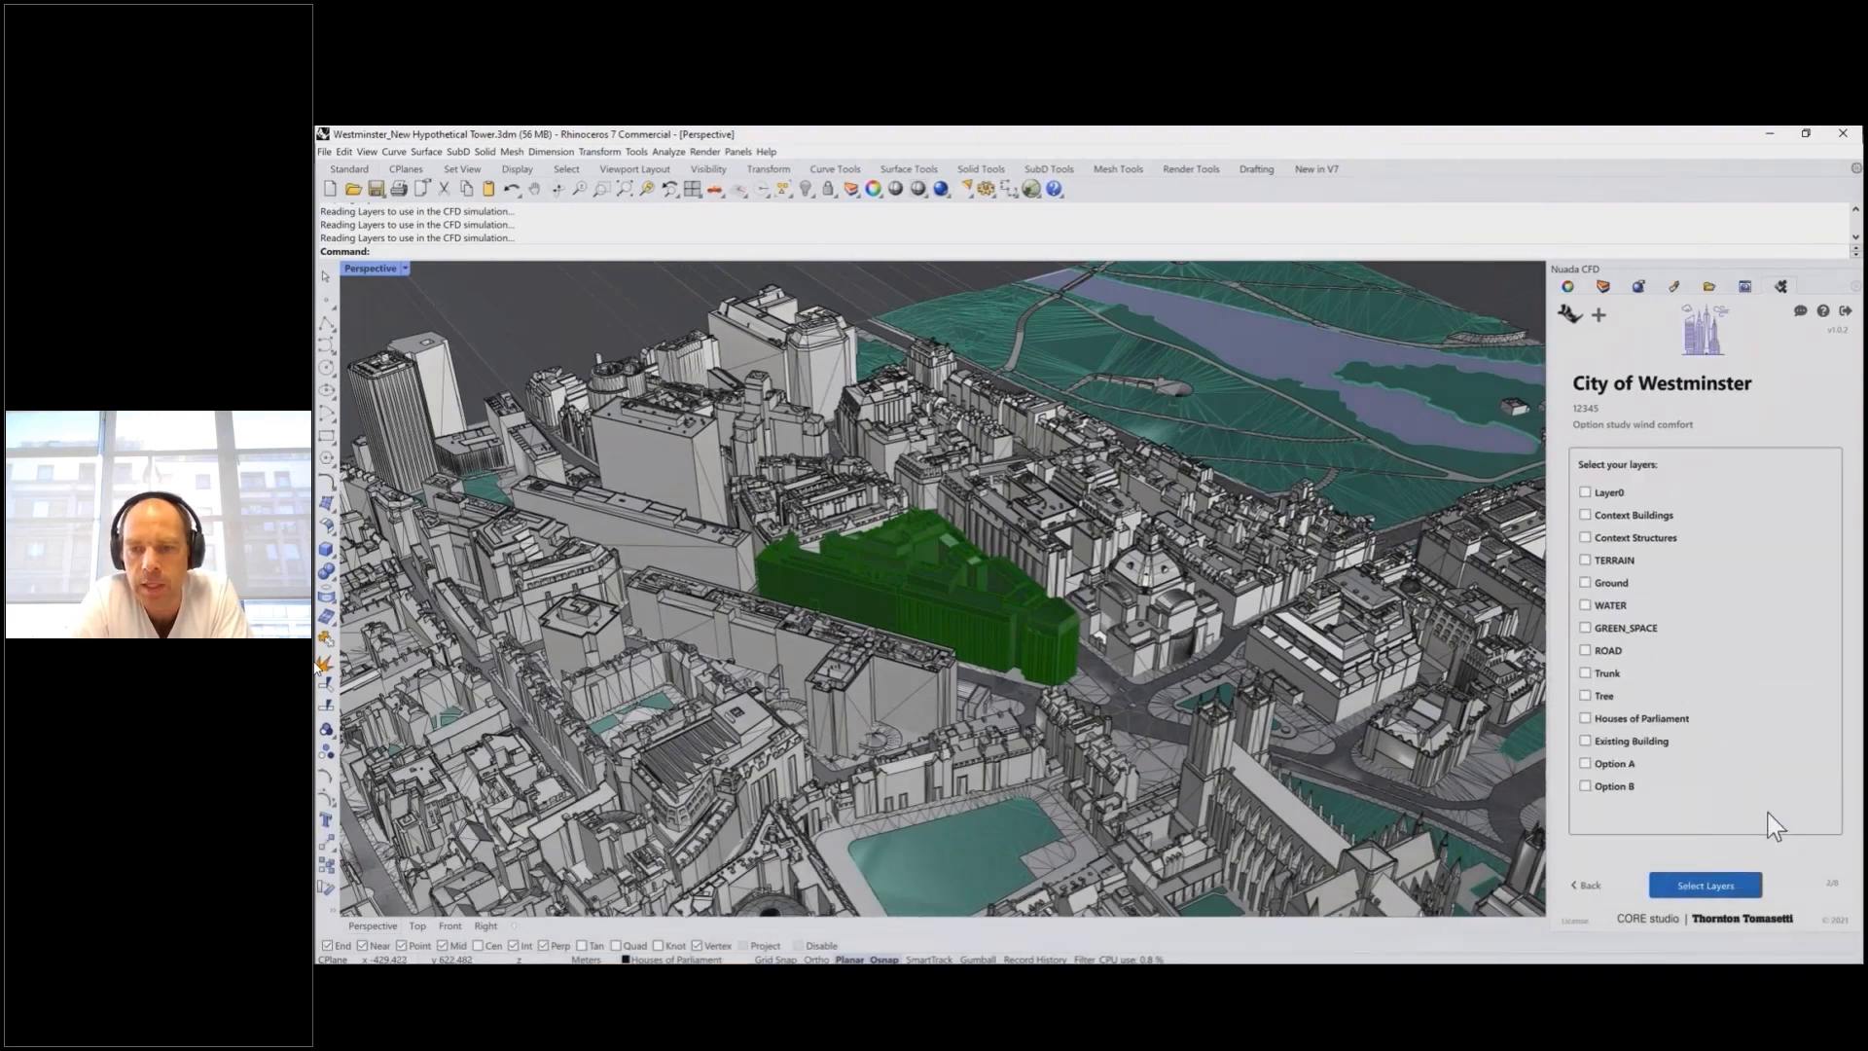
left_click(1605, 762)
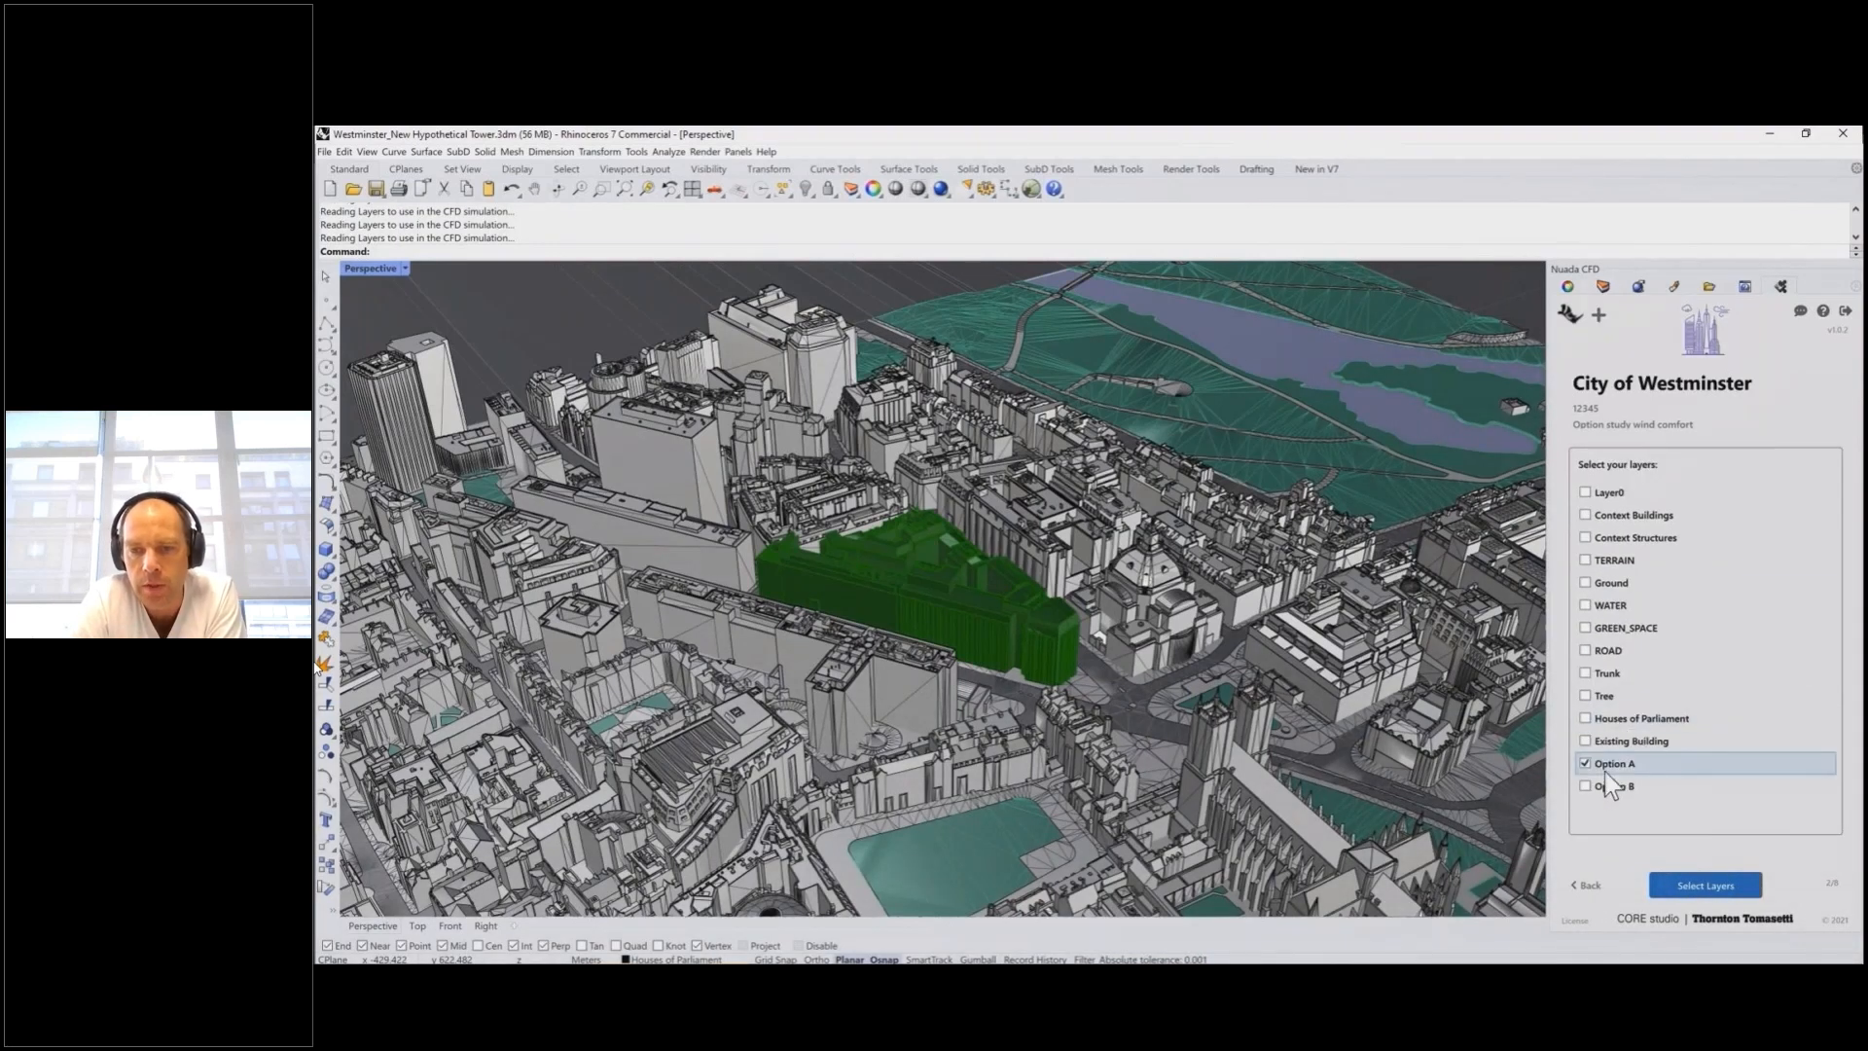
left_click(1722, 887)
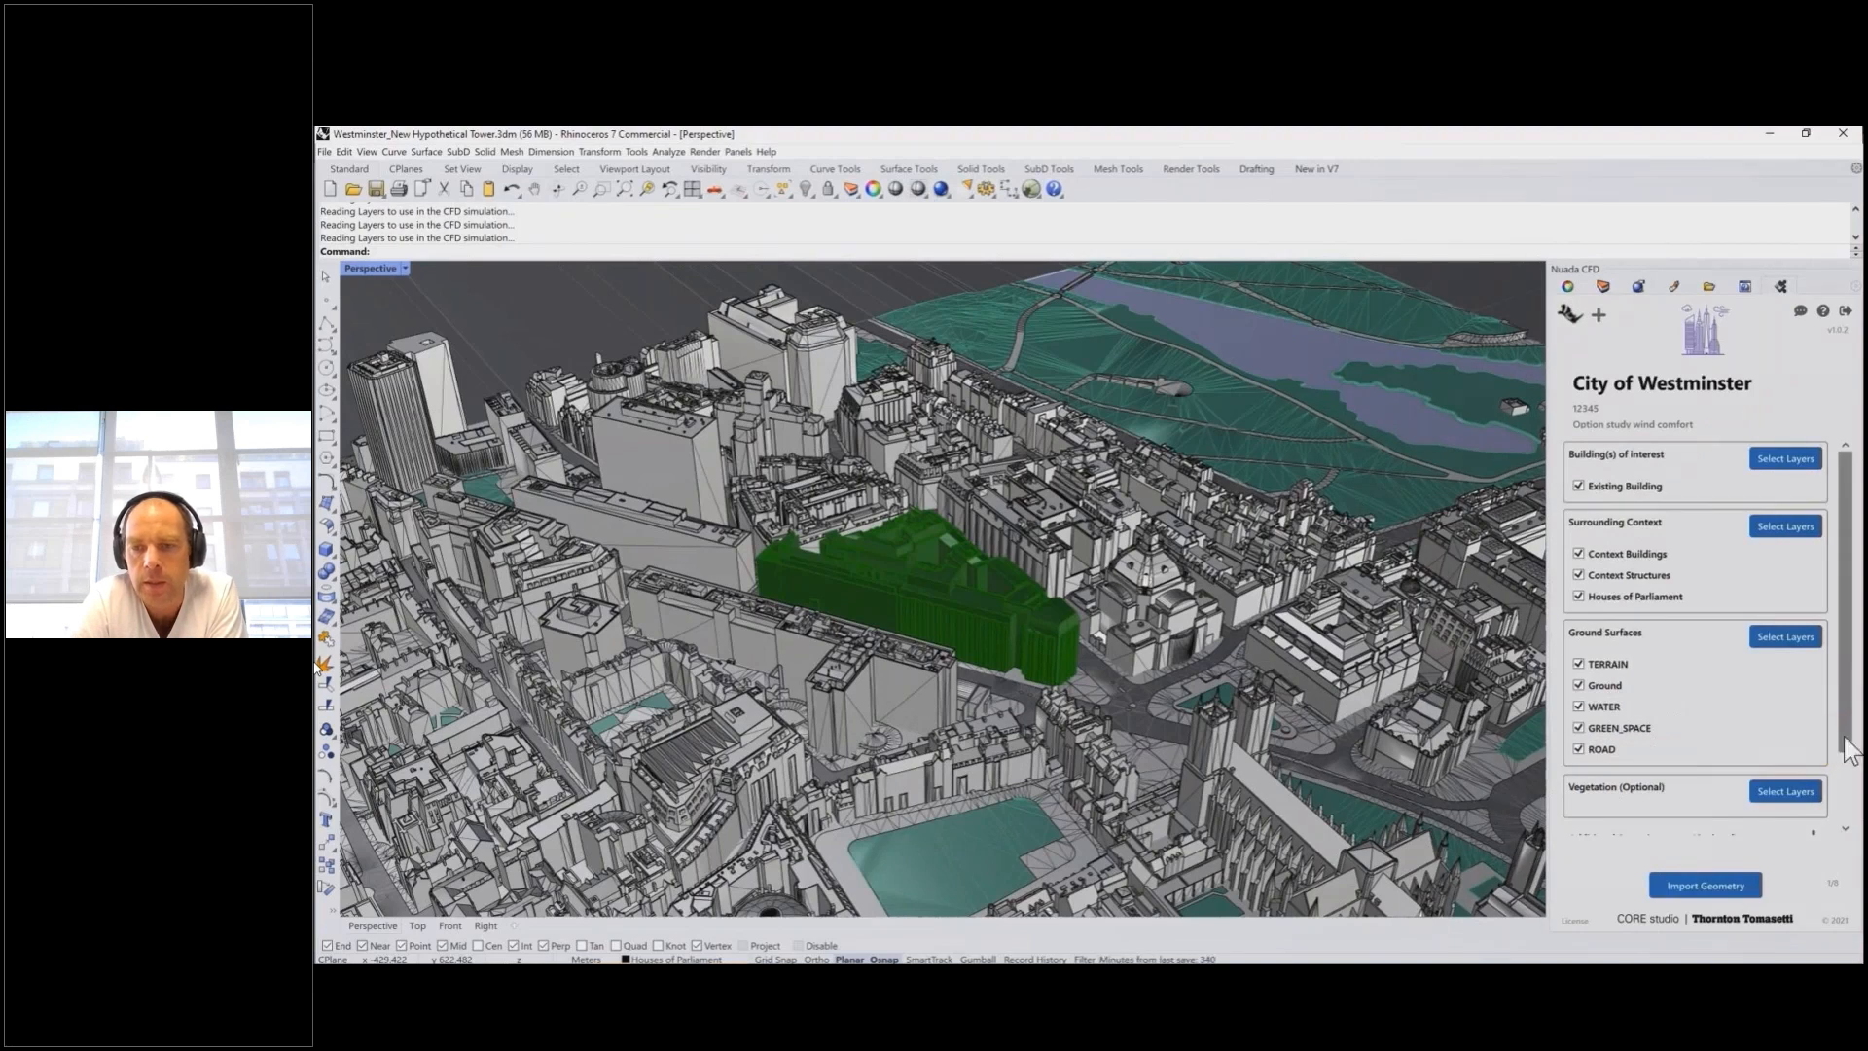
Add a second additional scenario named Option B and assign the Option B layer to it
scroll(1815, 767, "down", 1)
left_click(1812, 749)
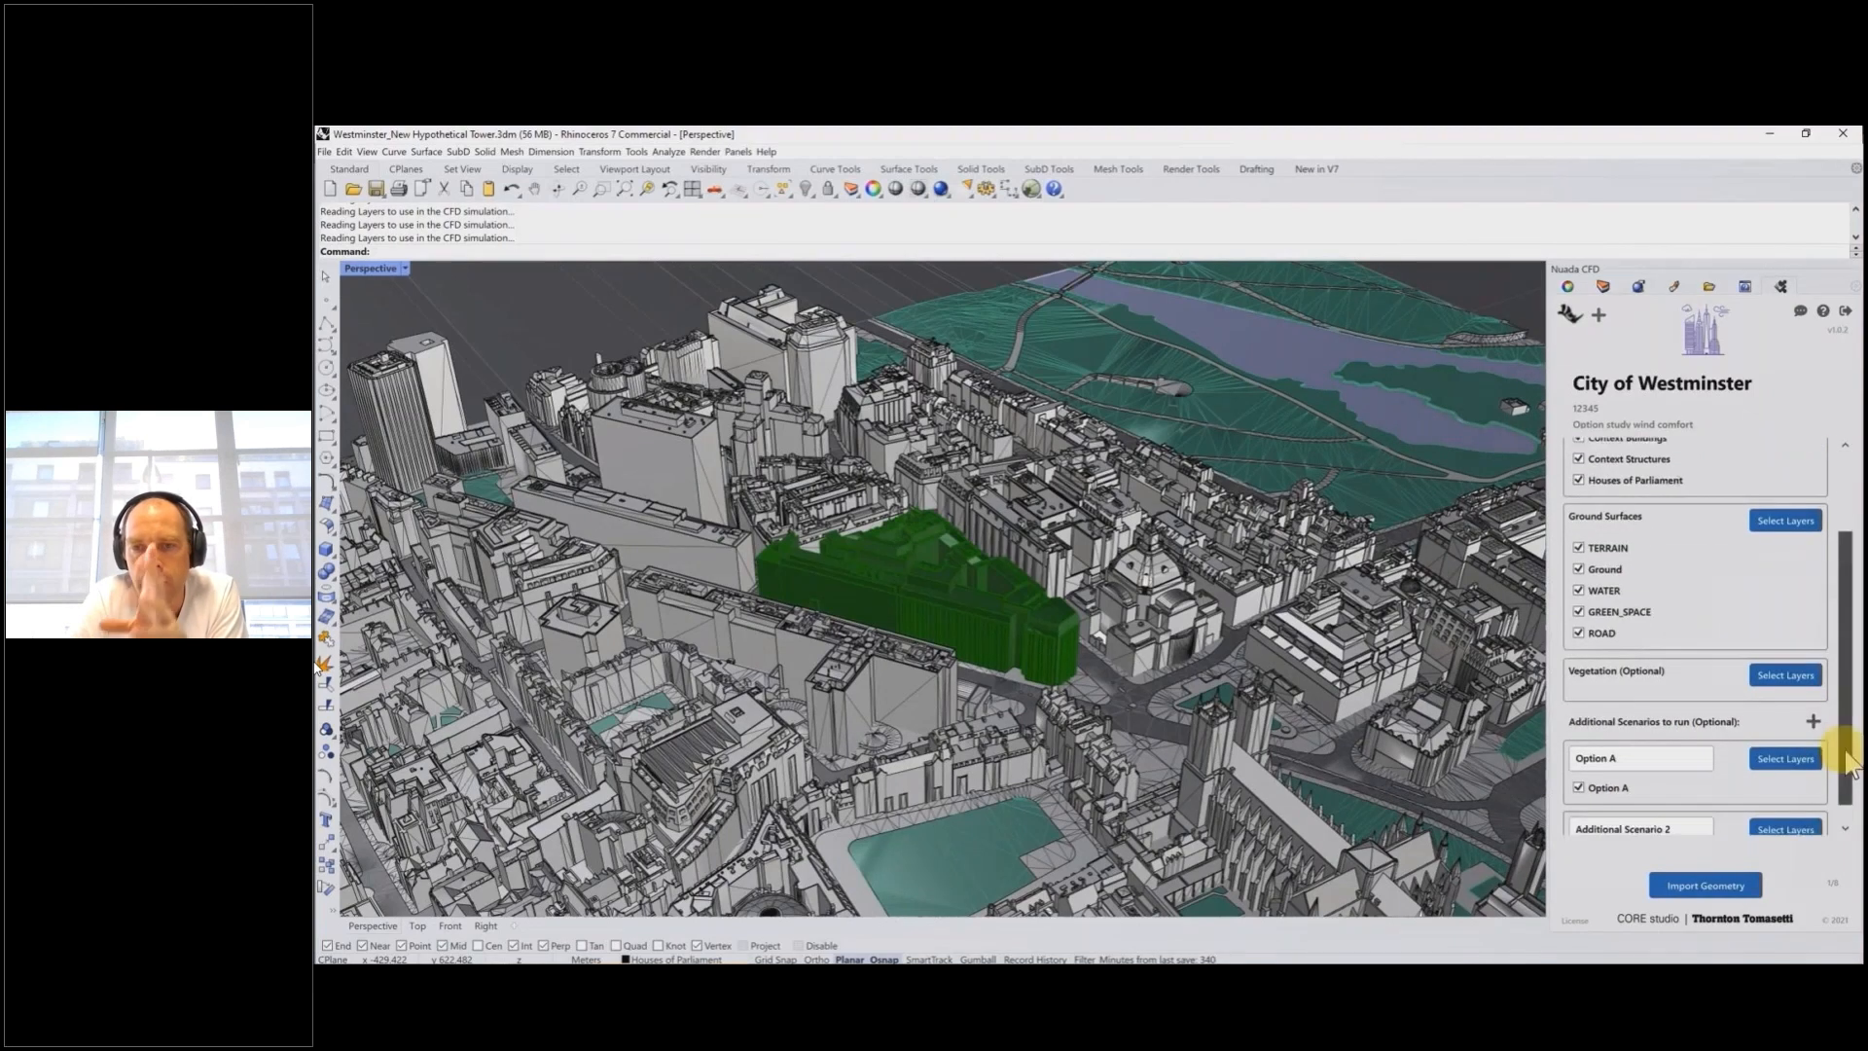
left_click_drag(1670, 805, 1573, 808)
type("i")
type("Option")
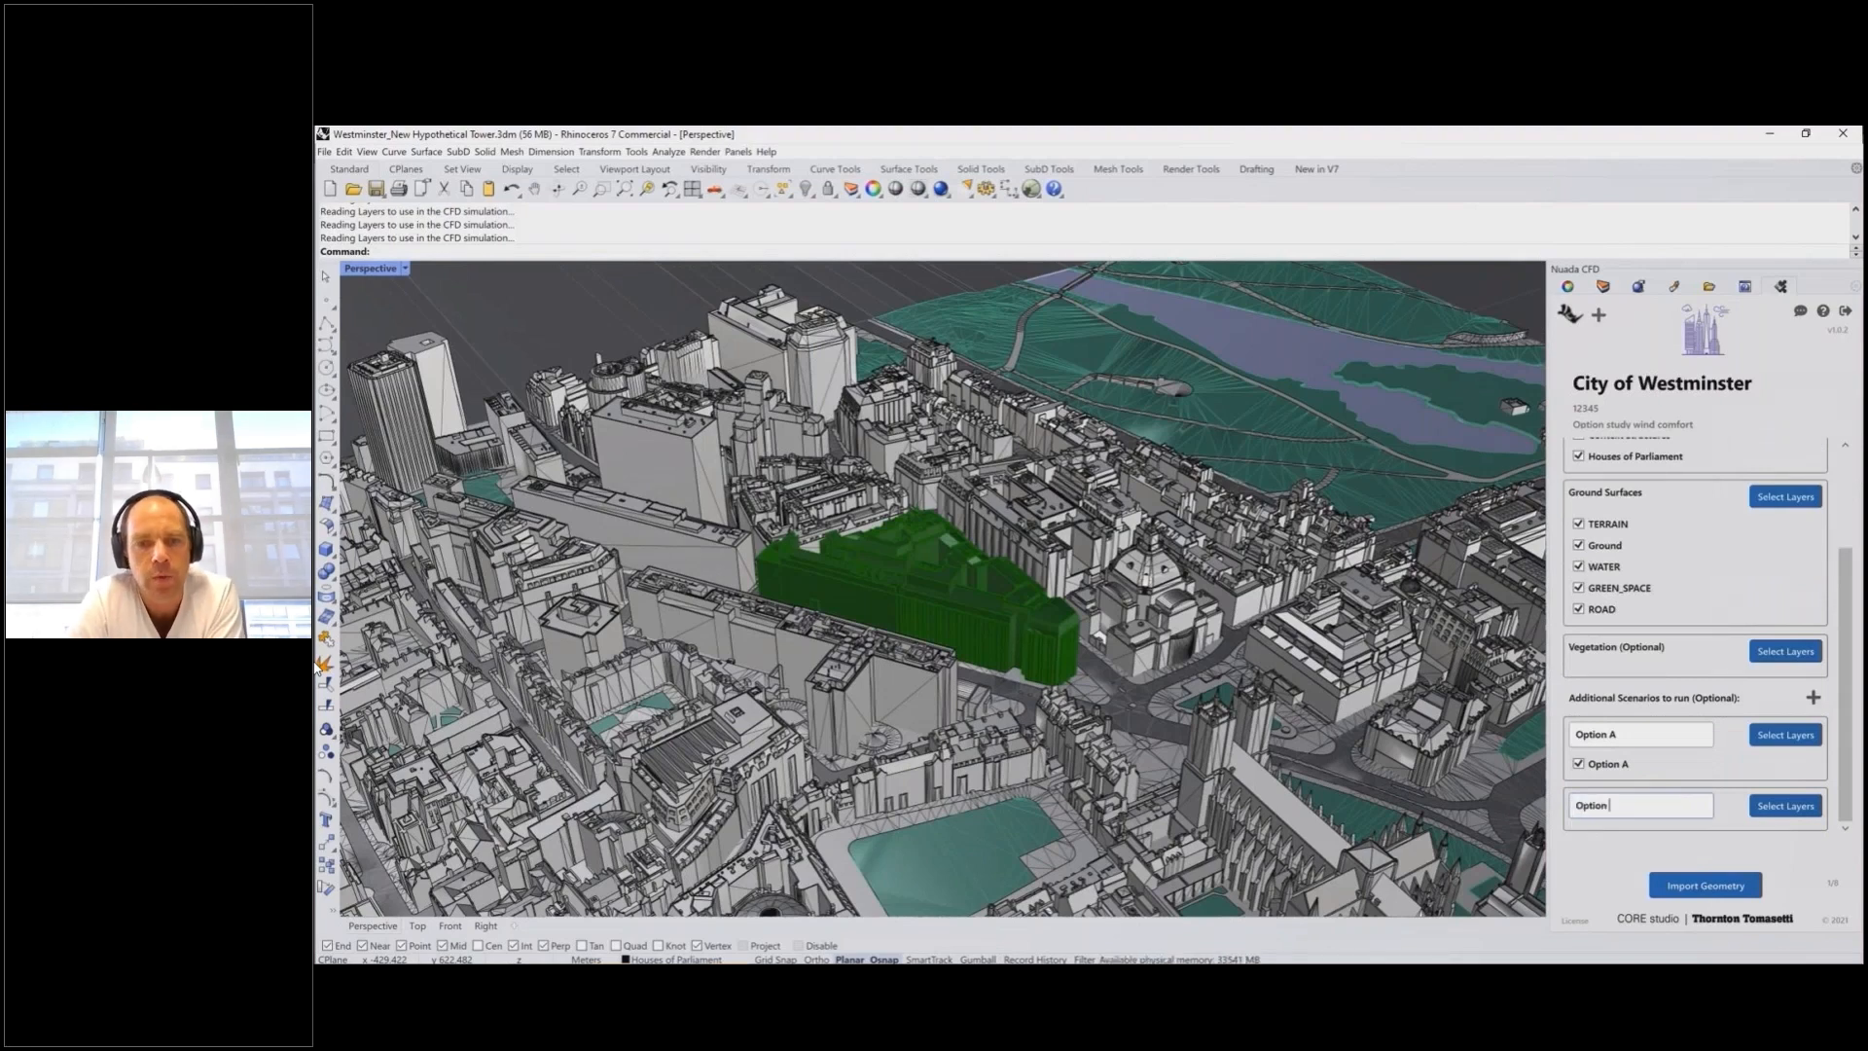
type(" B")
left_click(1763, 810)
left_click(1585, 786)
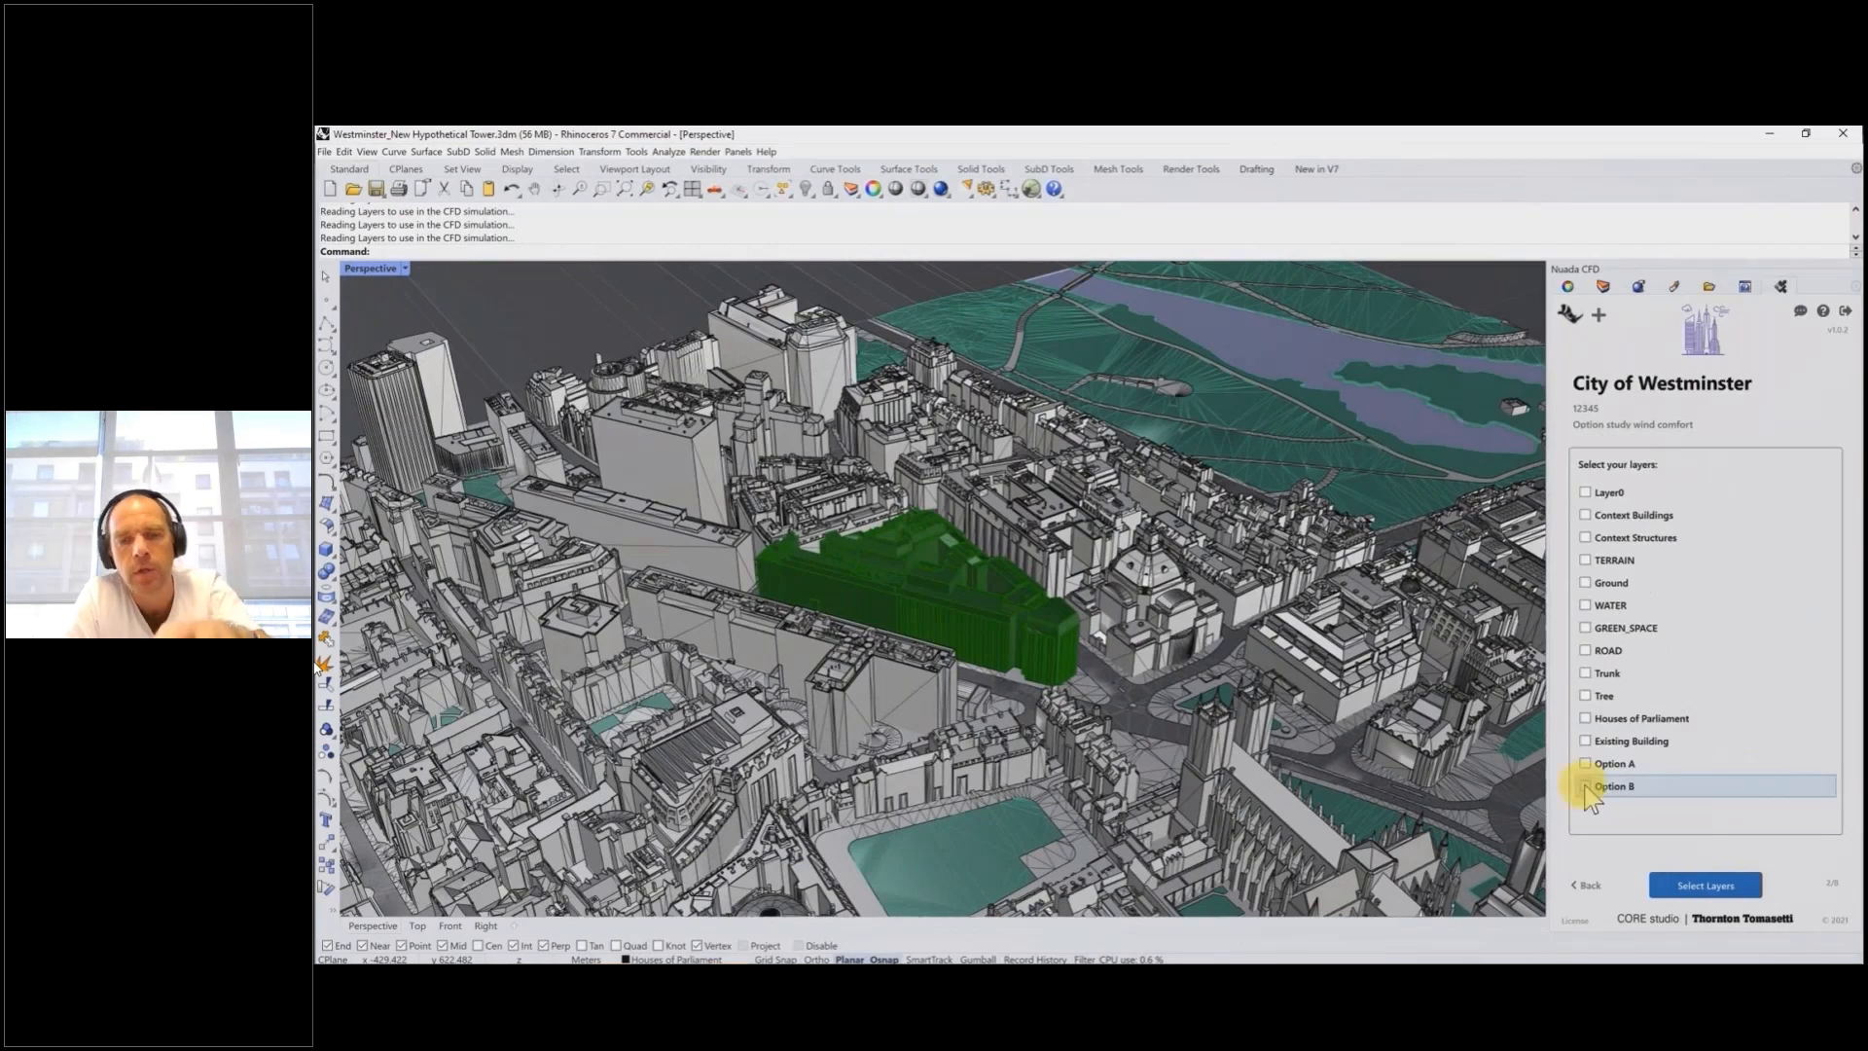
left_click(1697, 884)
scroll(1751, 749, "down", 5)
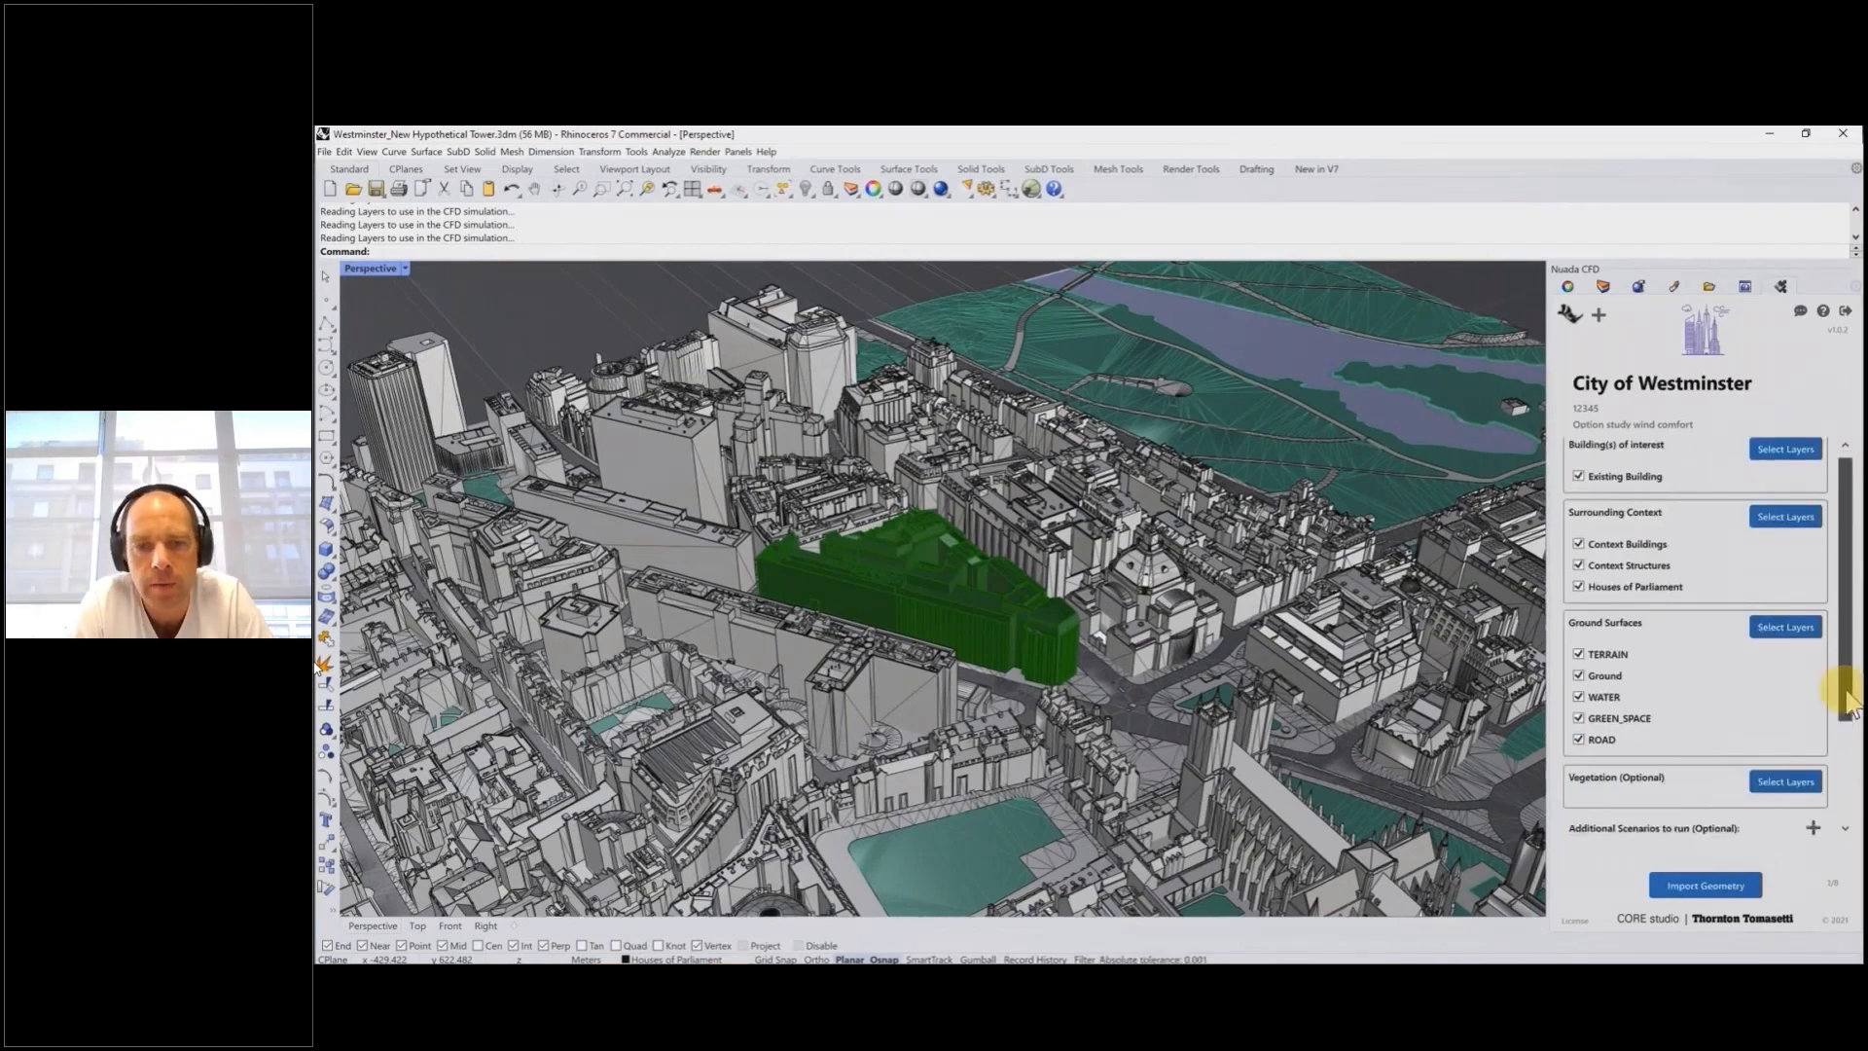
Import the assigned geometry into the simulation setup and hide all the original model objects
left_click(1722, 883)
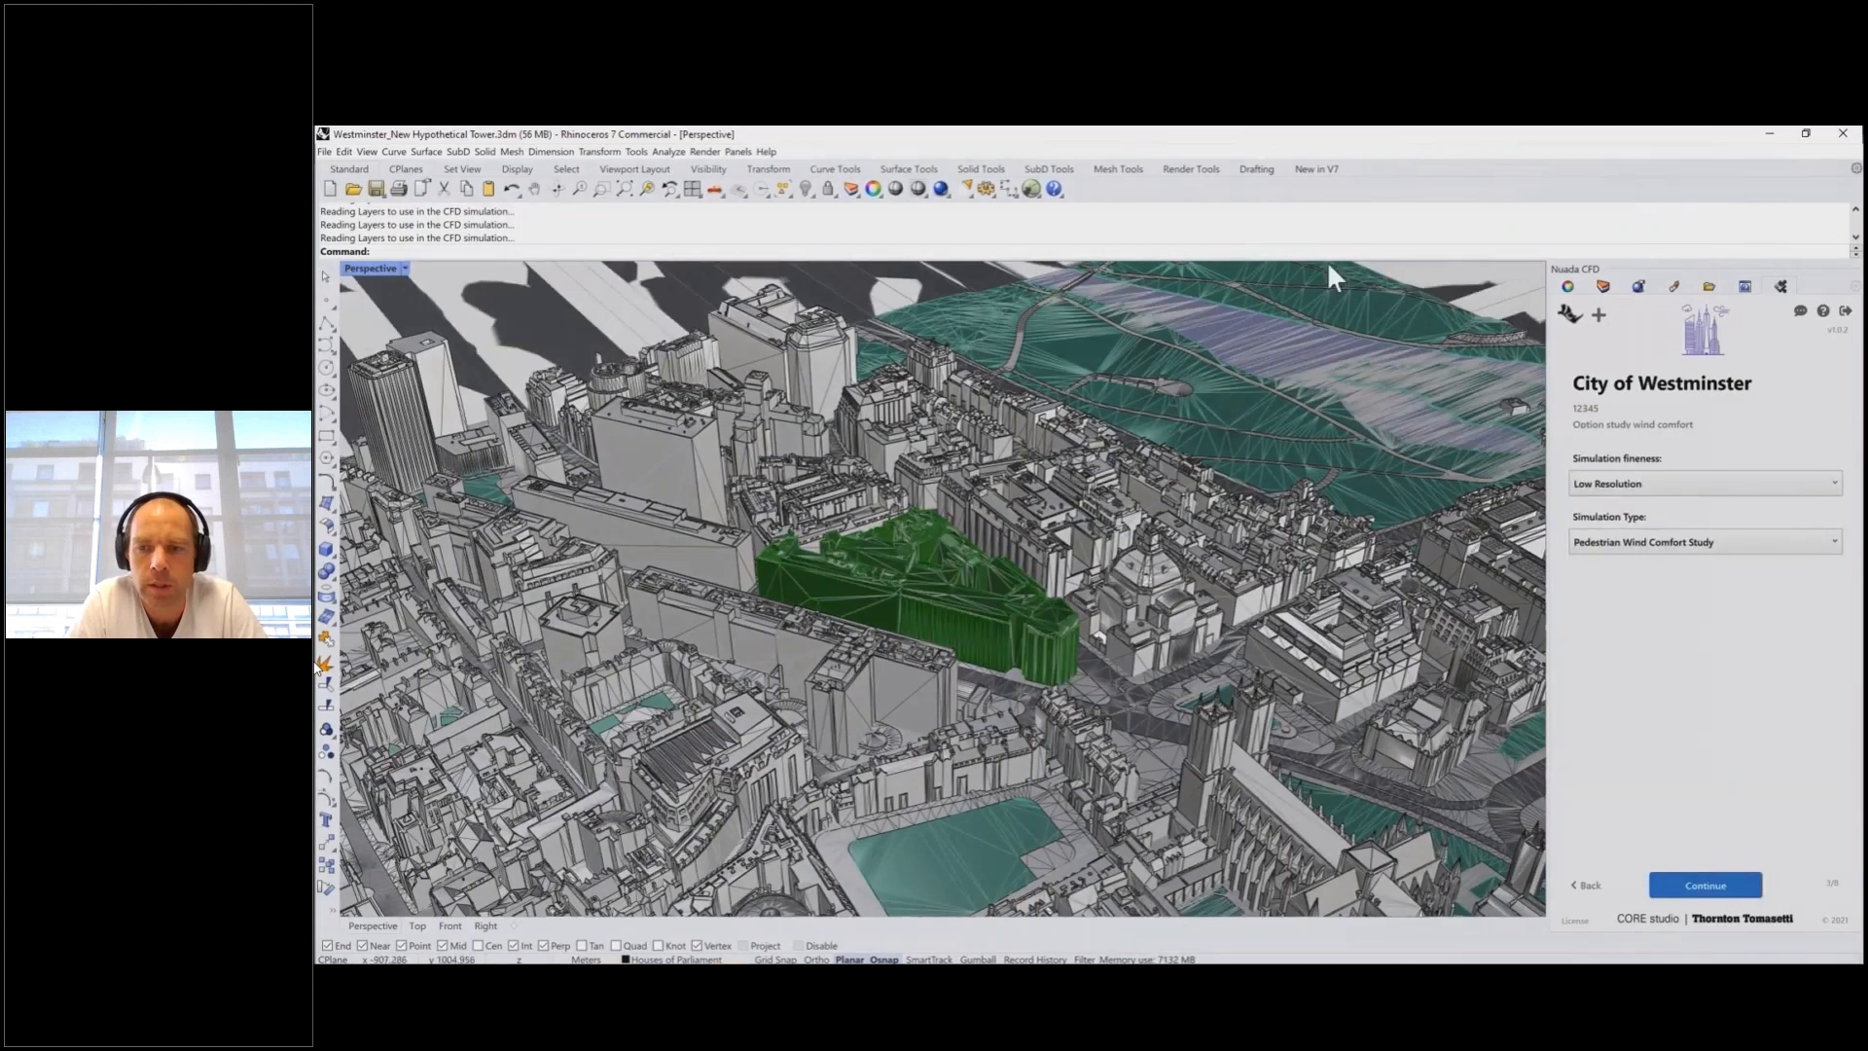
type("Hide")
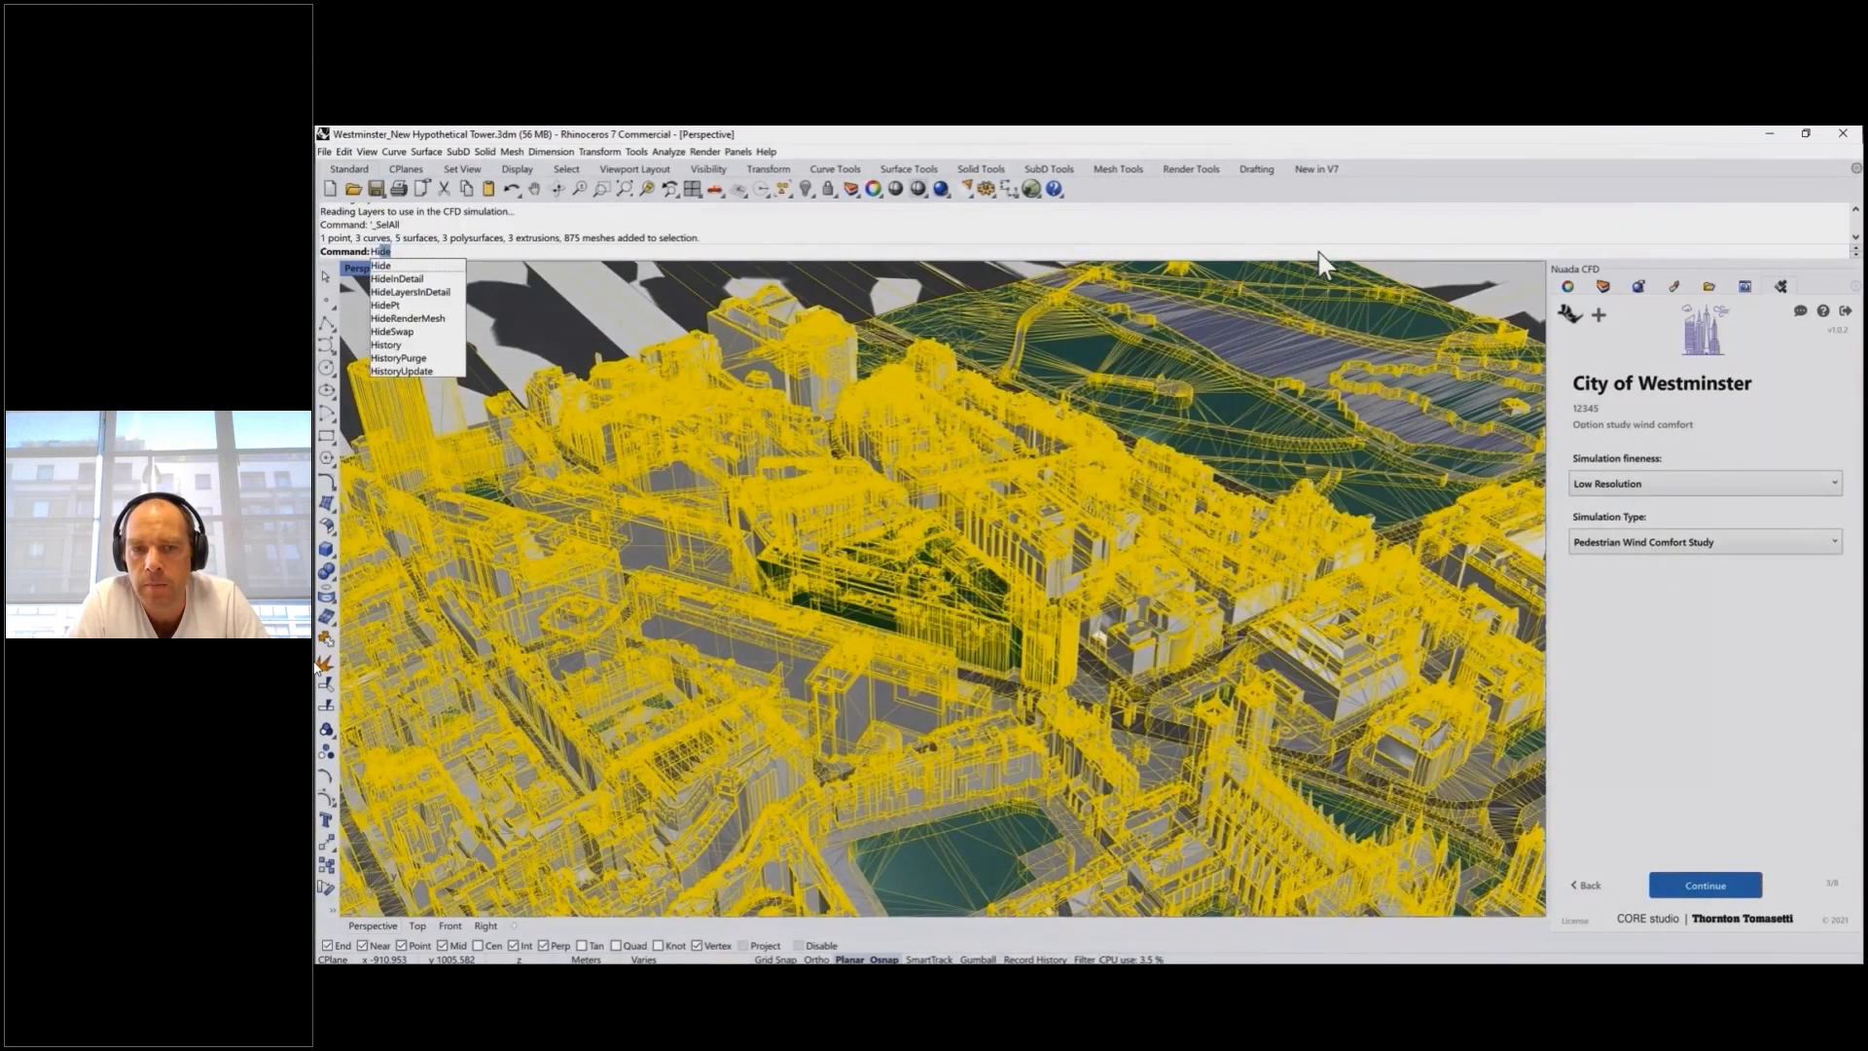
key("Return")
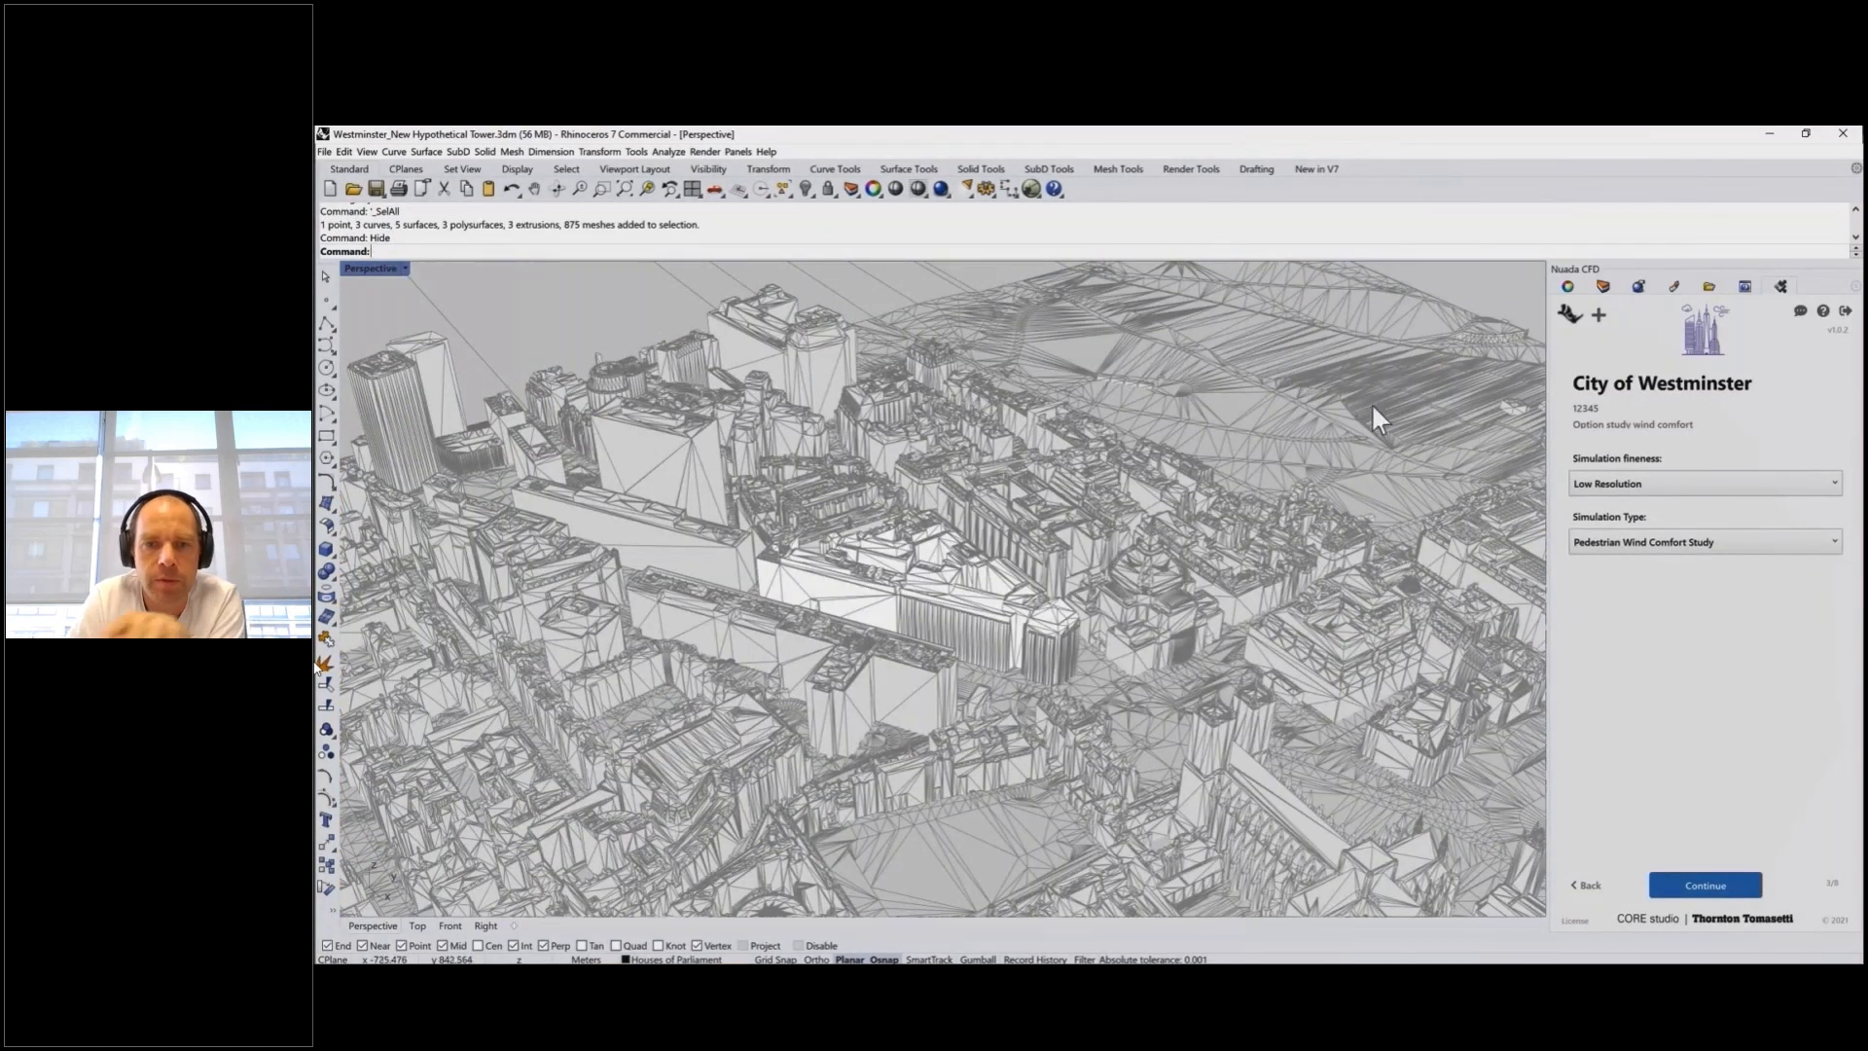
Set the simulation fineness to Medium Resolution for the Pedestrian Wind Comfort Study
left_click(1601, 487)
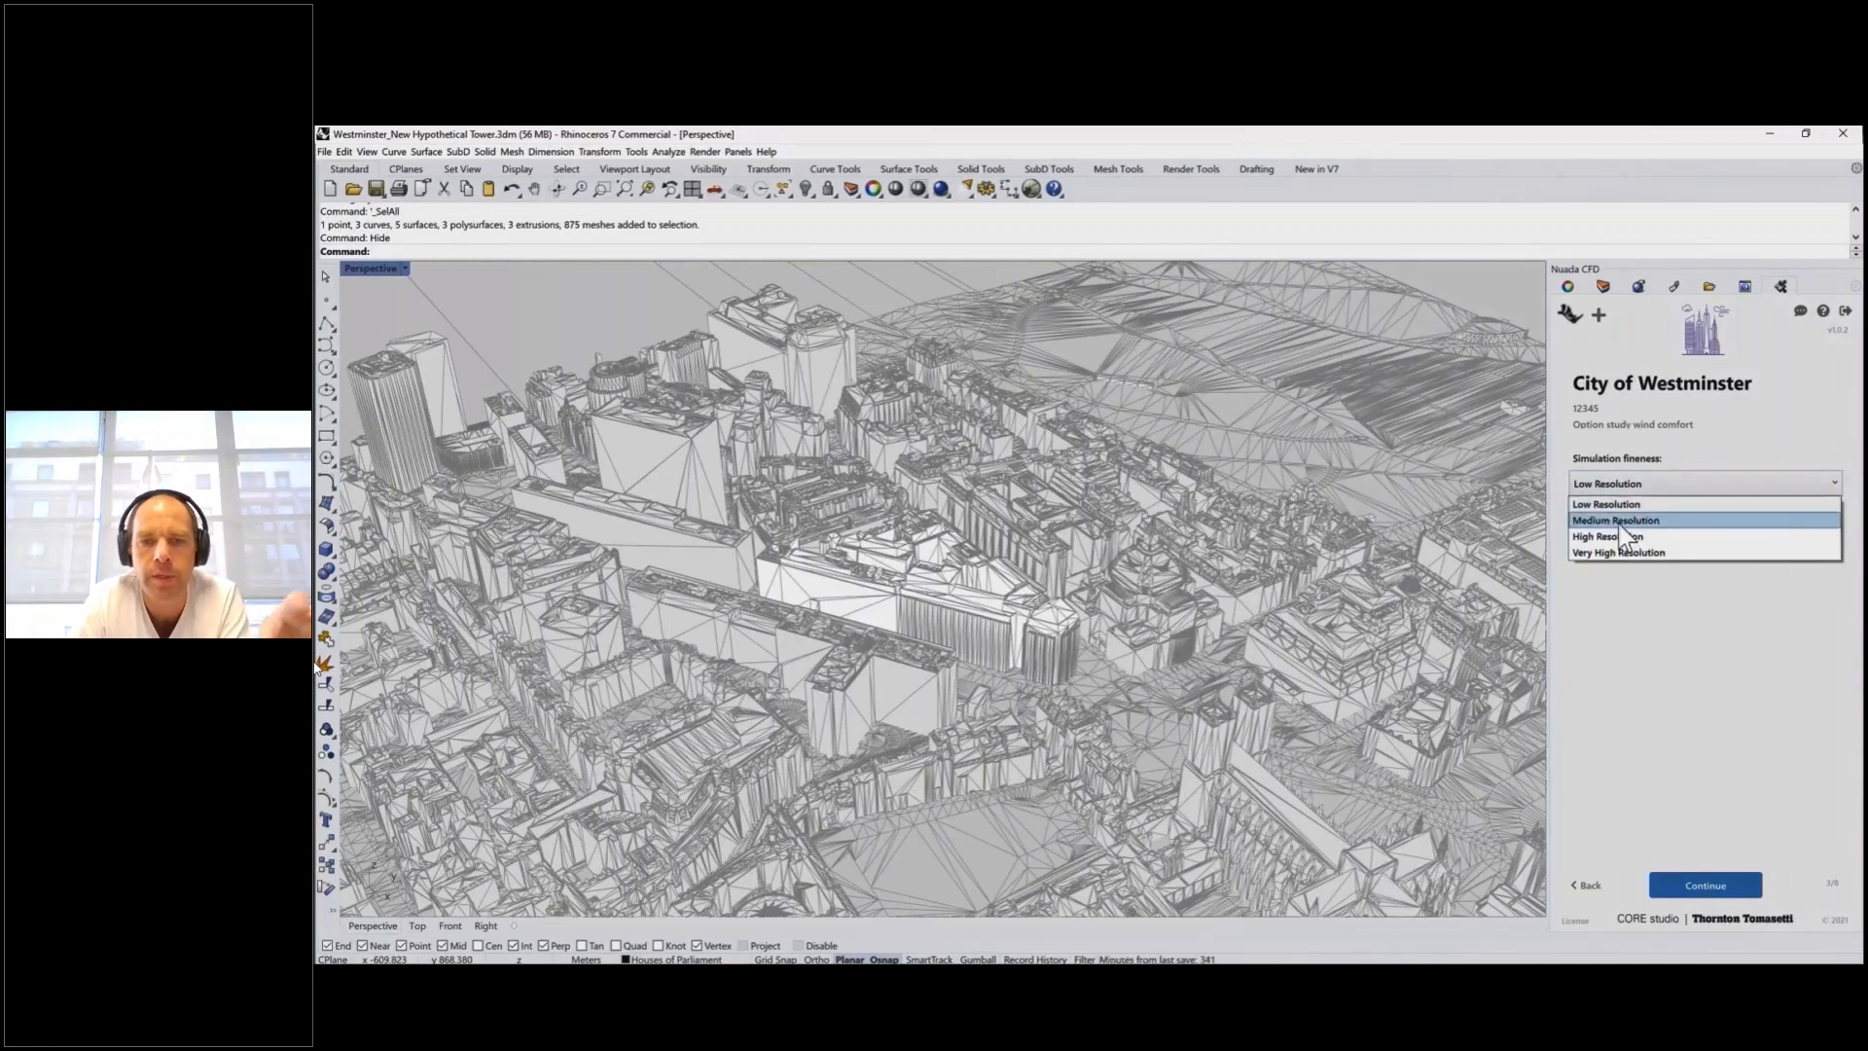
left_click(1619, 524)
left_click(1620, 535)
left_click(1685, 544)
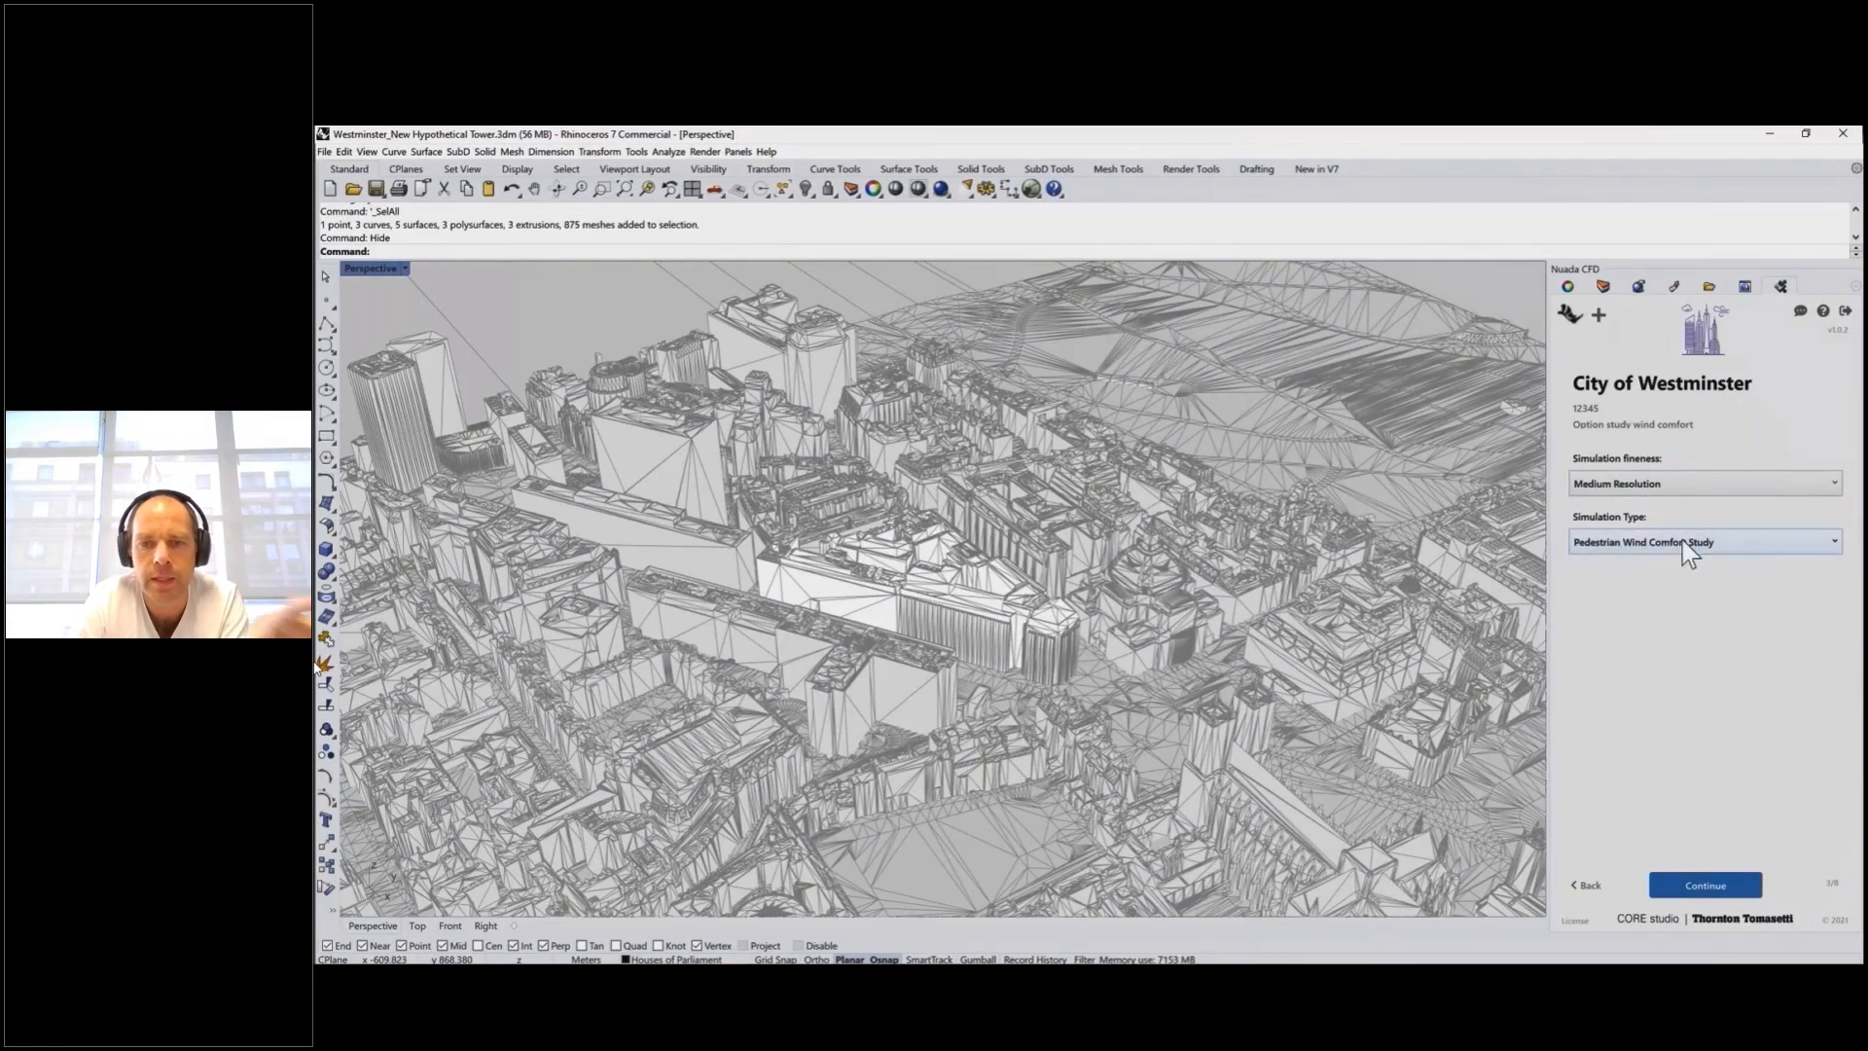
left_click(1727, 889)
Load the wind data file from the UK London Heathrow EGLL climate data folder and accept the wind settings
left_click(1643, 588)
double_click(1111, 439)
double_click(1111, 440)
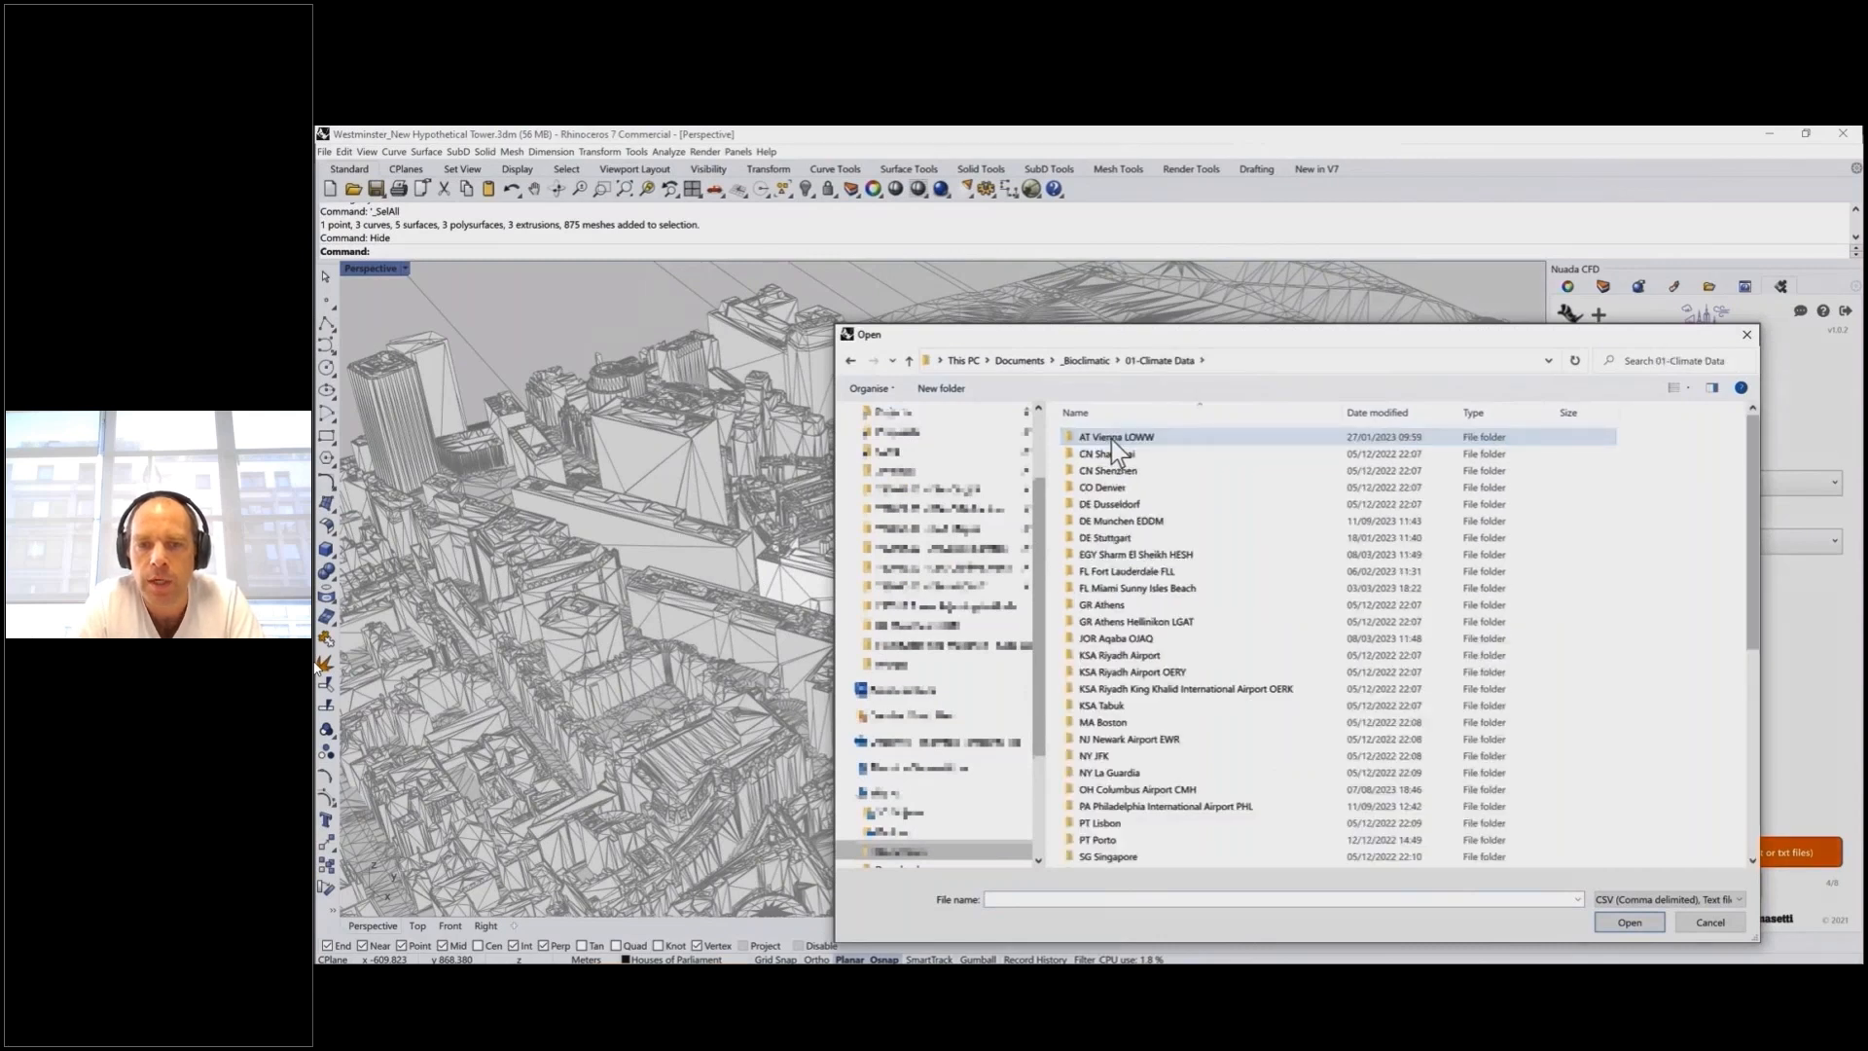
scroll(1153, 791, "down", 6)
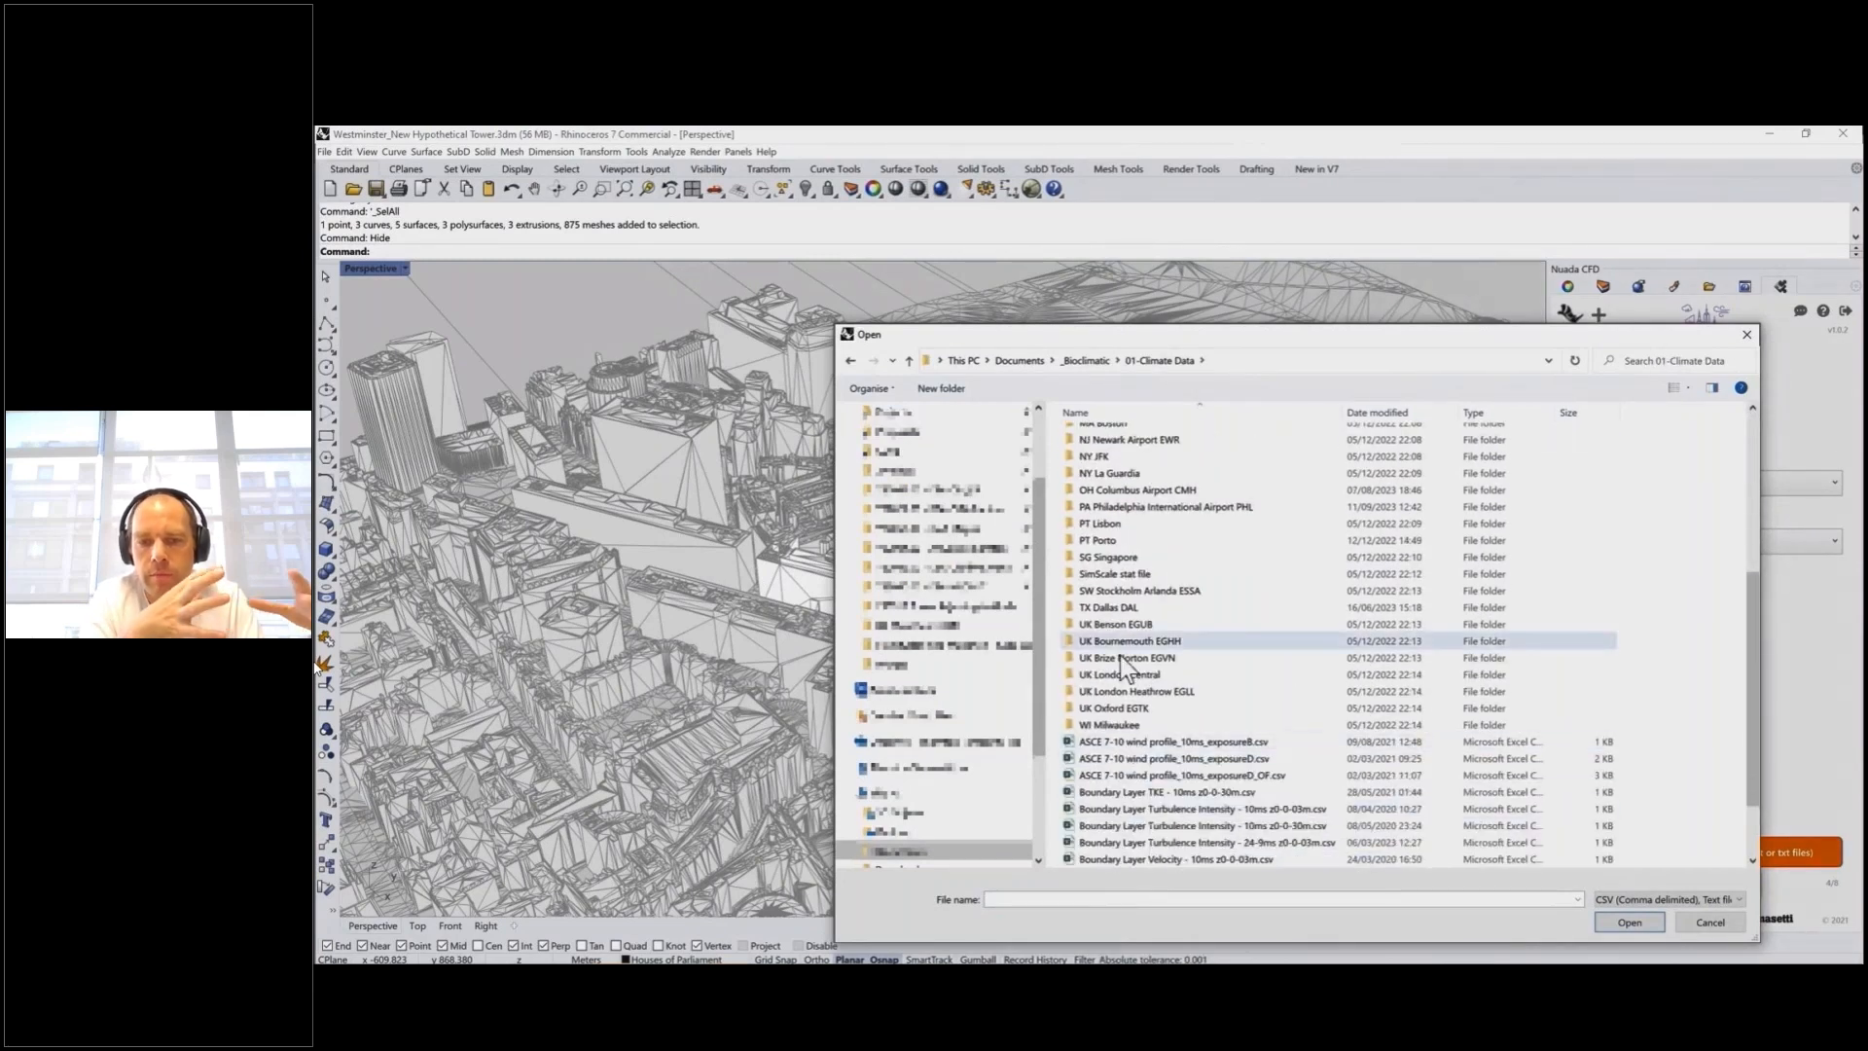
double_click(1134, 692)
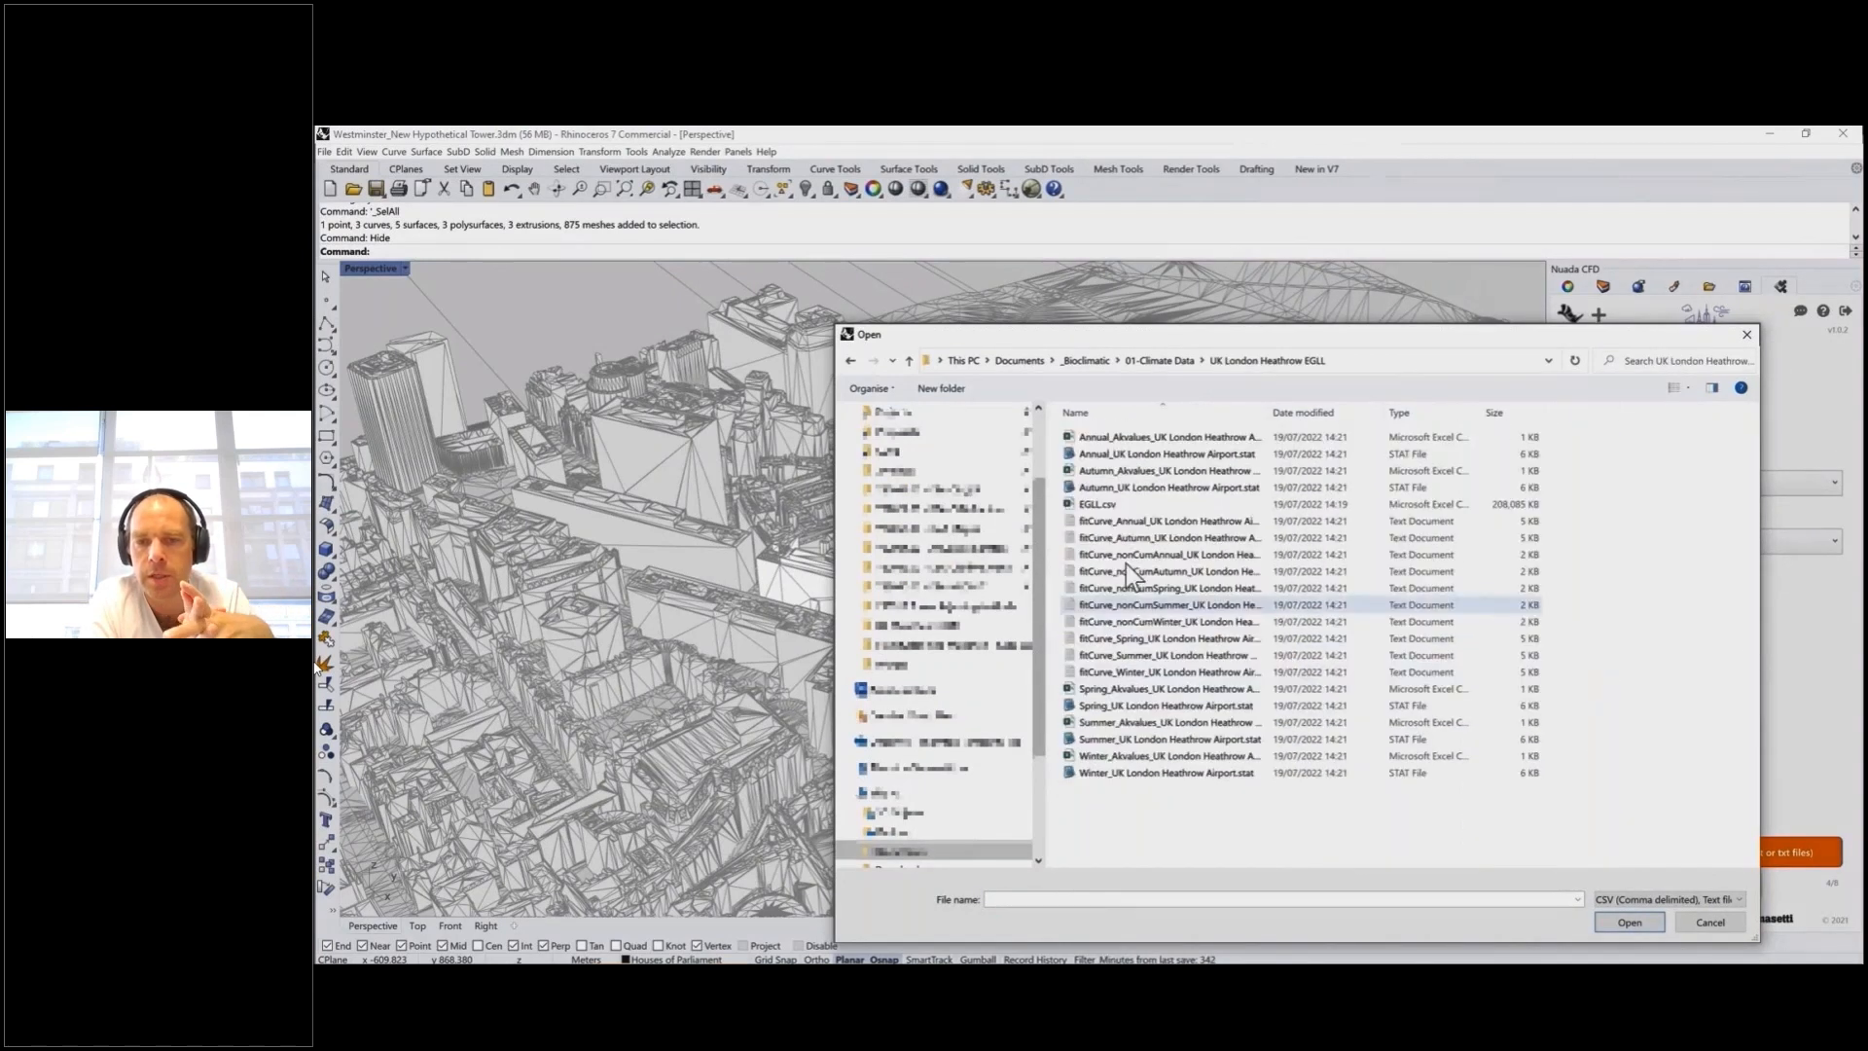
double_click(1128, 469)
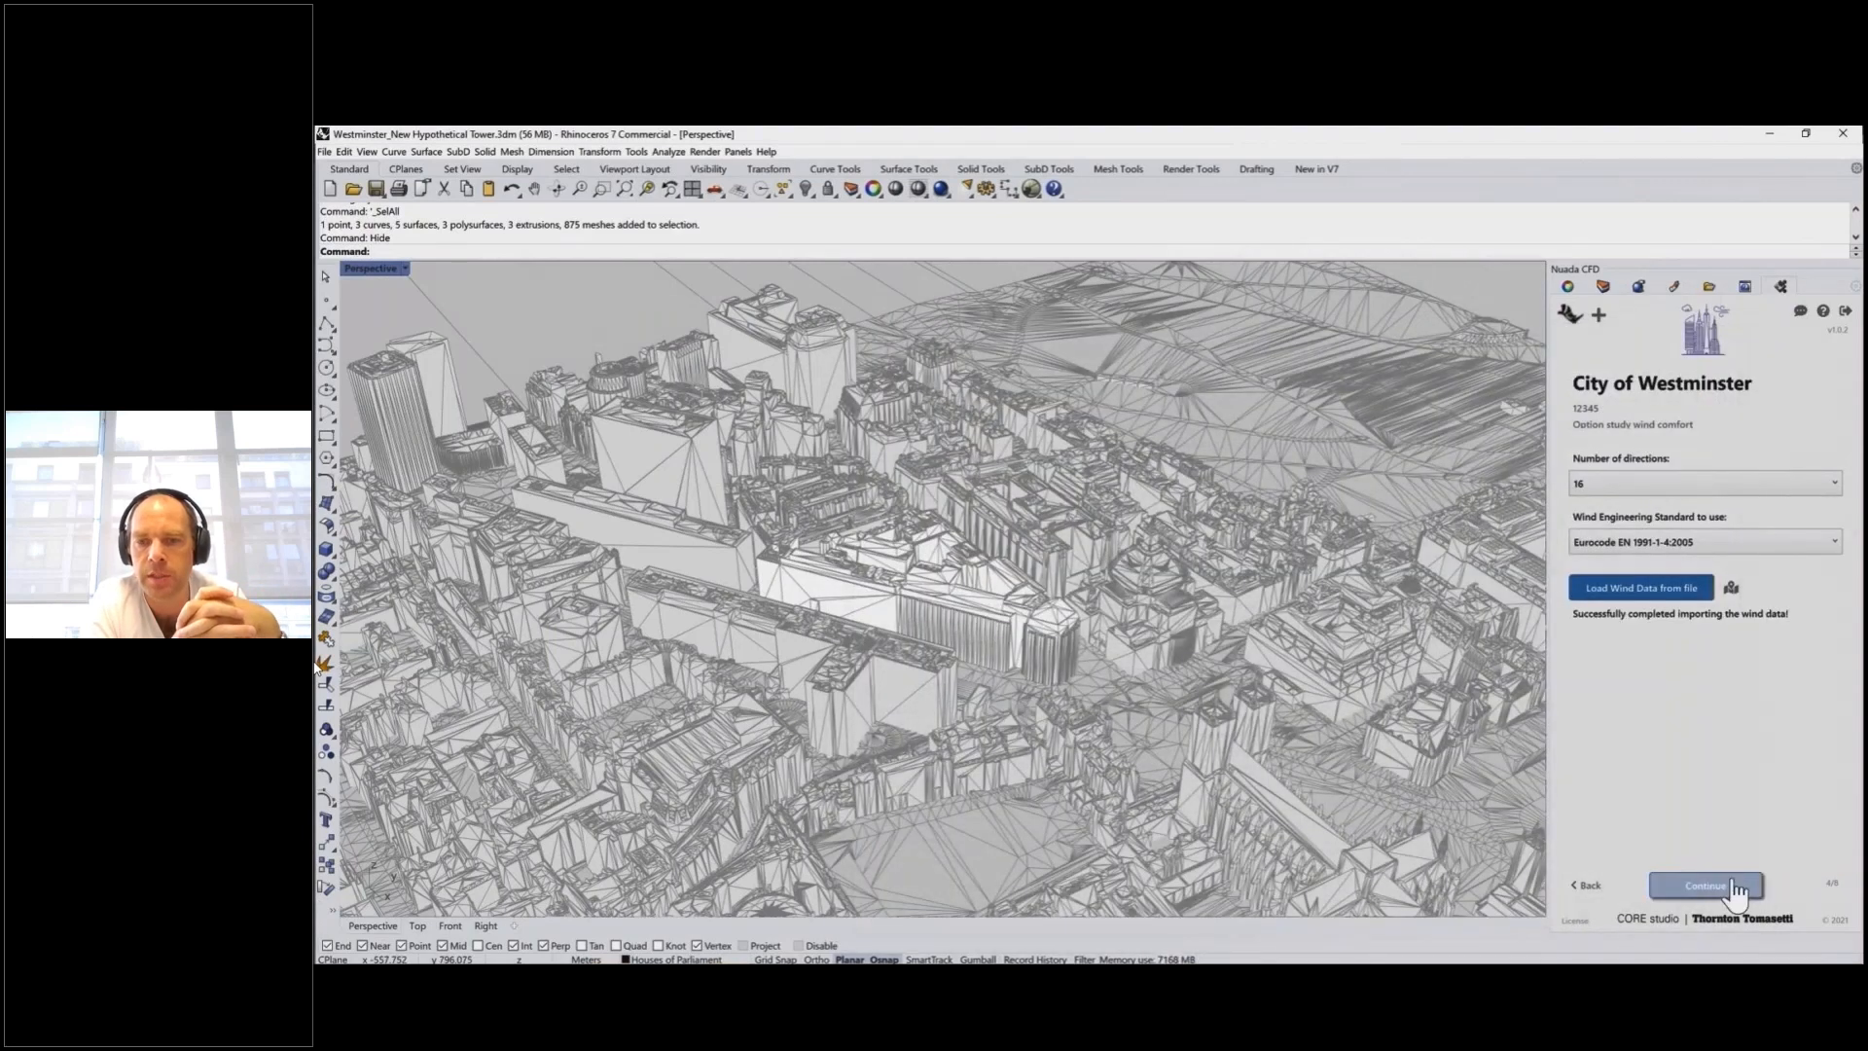
left_click(1733, 883)
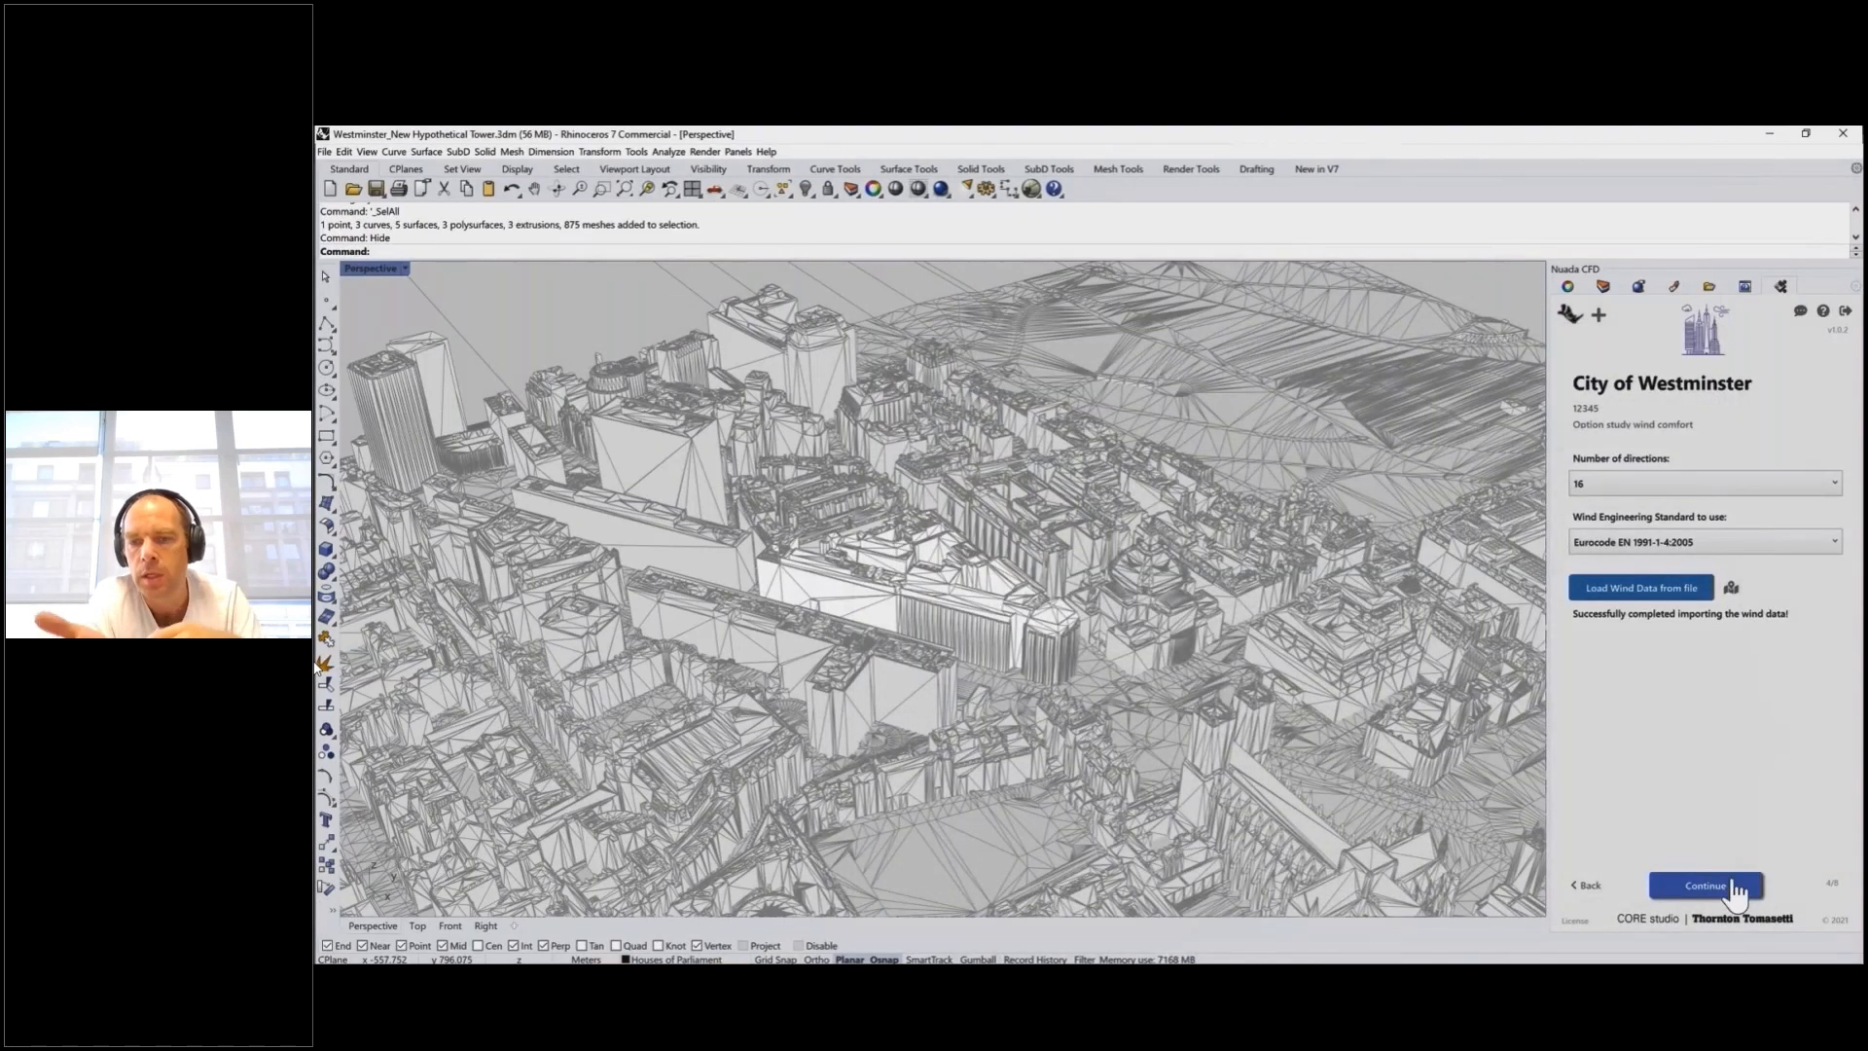
Set the terrain conditions to Urban Area (Category IV) for all wind directions together
left_click(1644, 508)
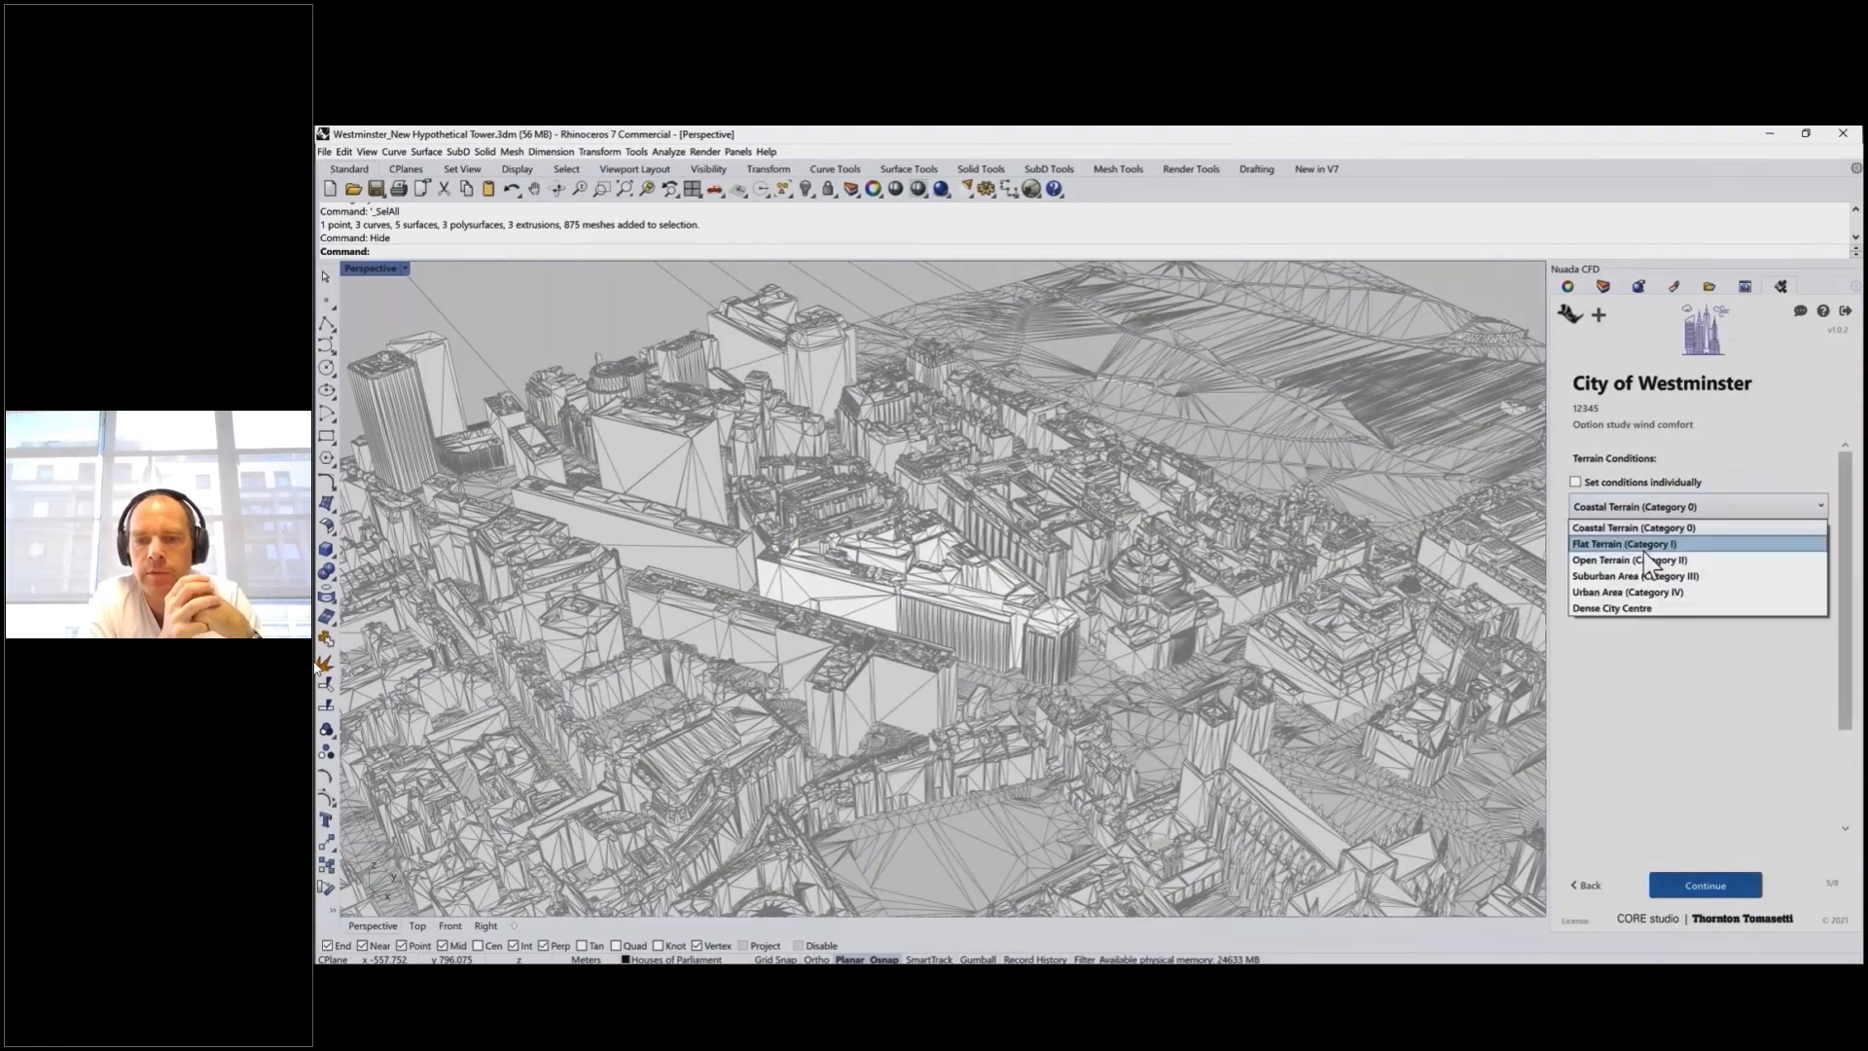
left_click(1654, 604)
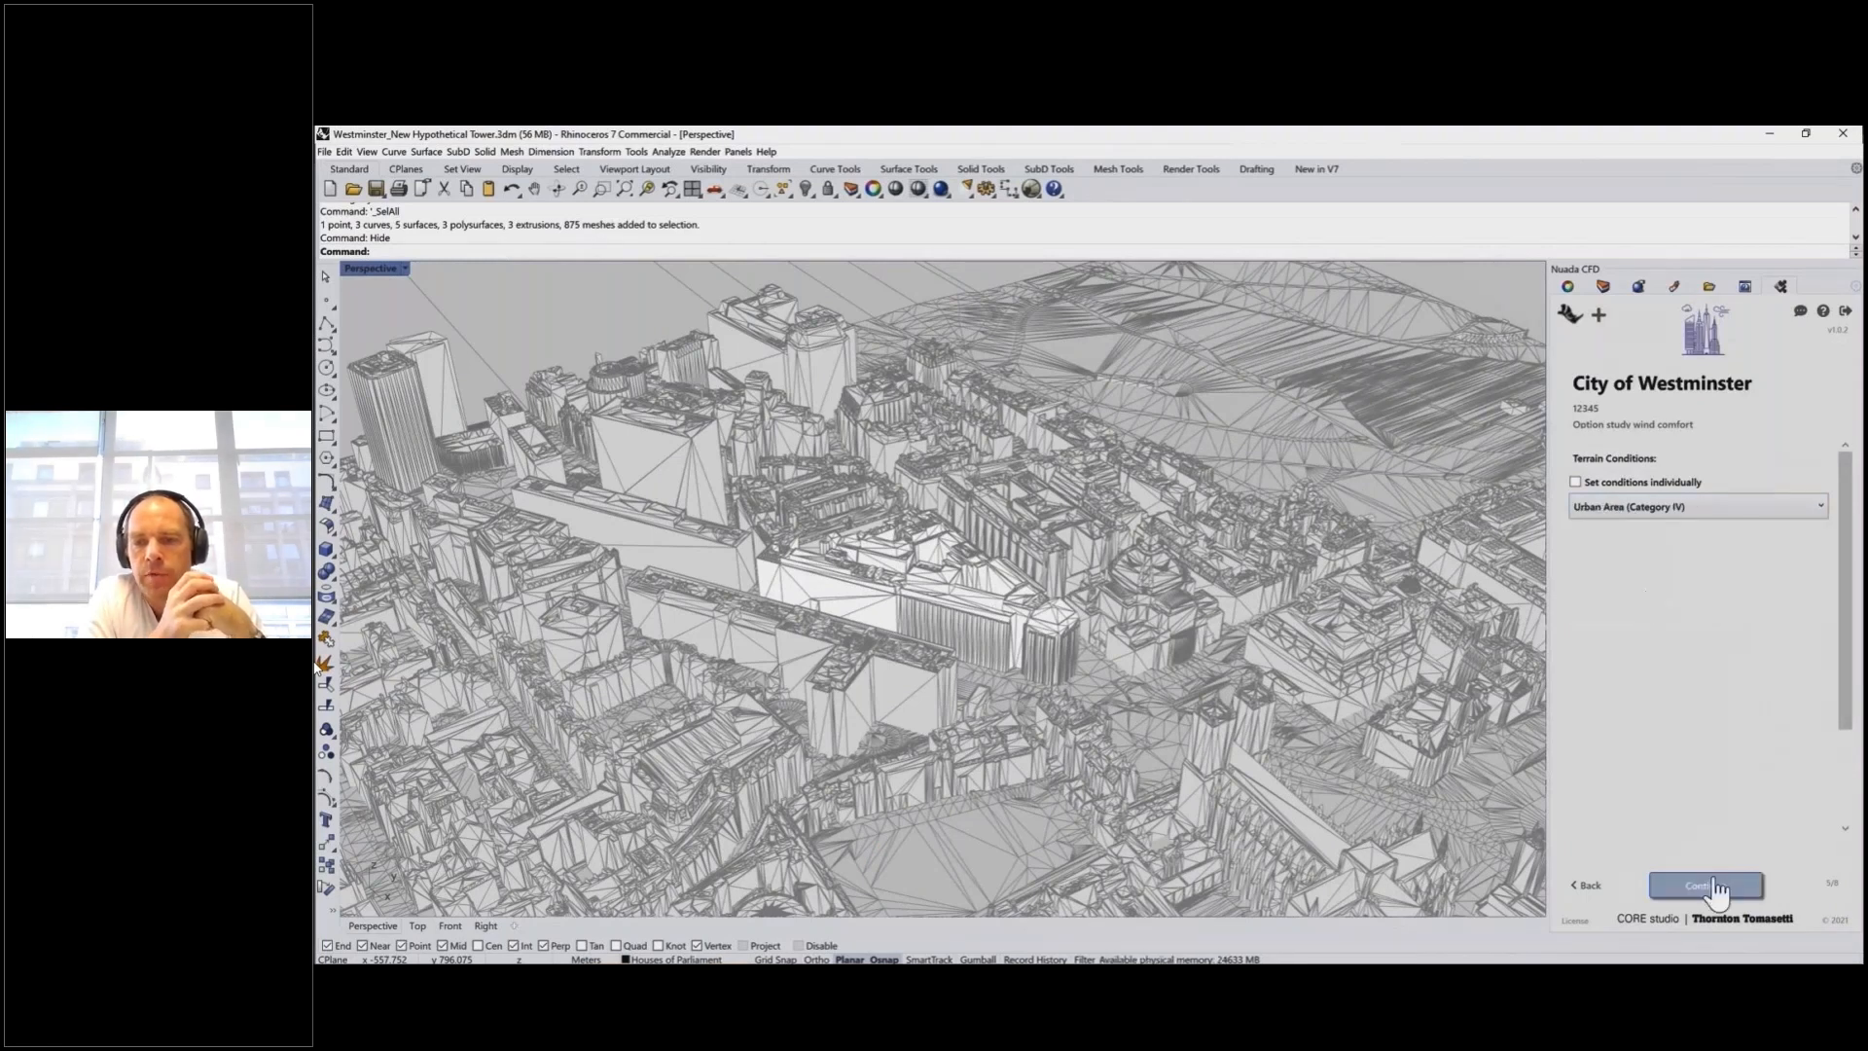
left_click(1575, 482)
left_click(1575, 482)
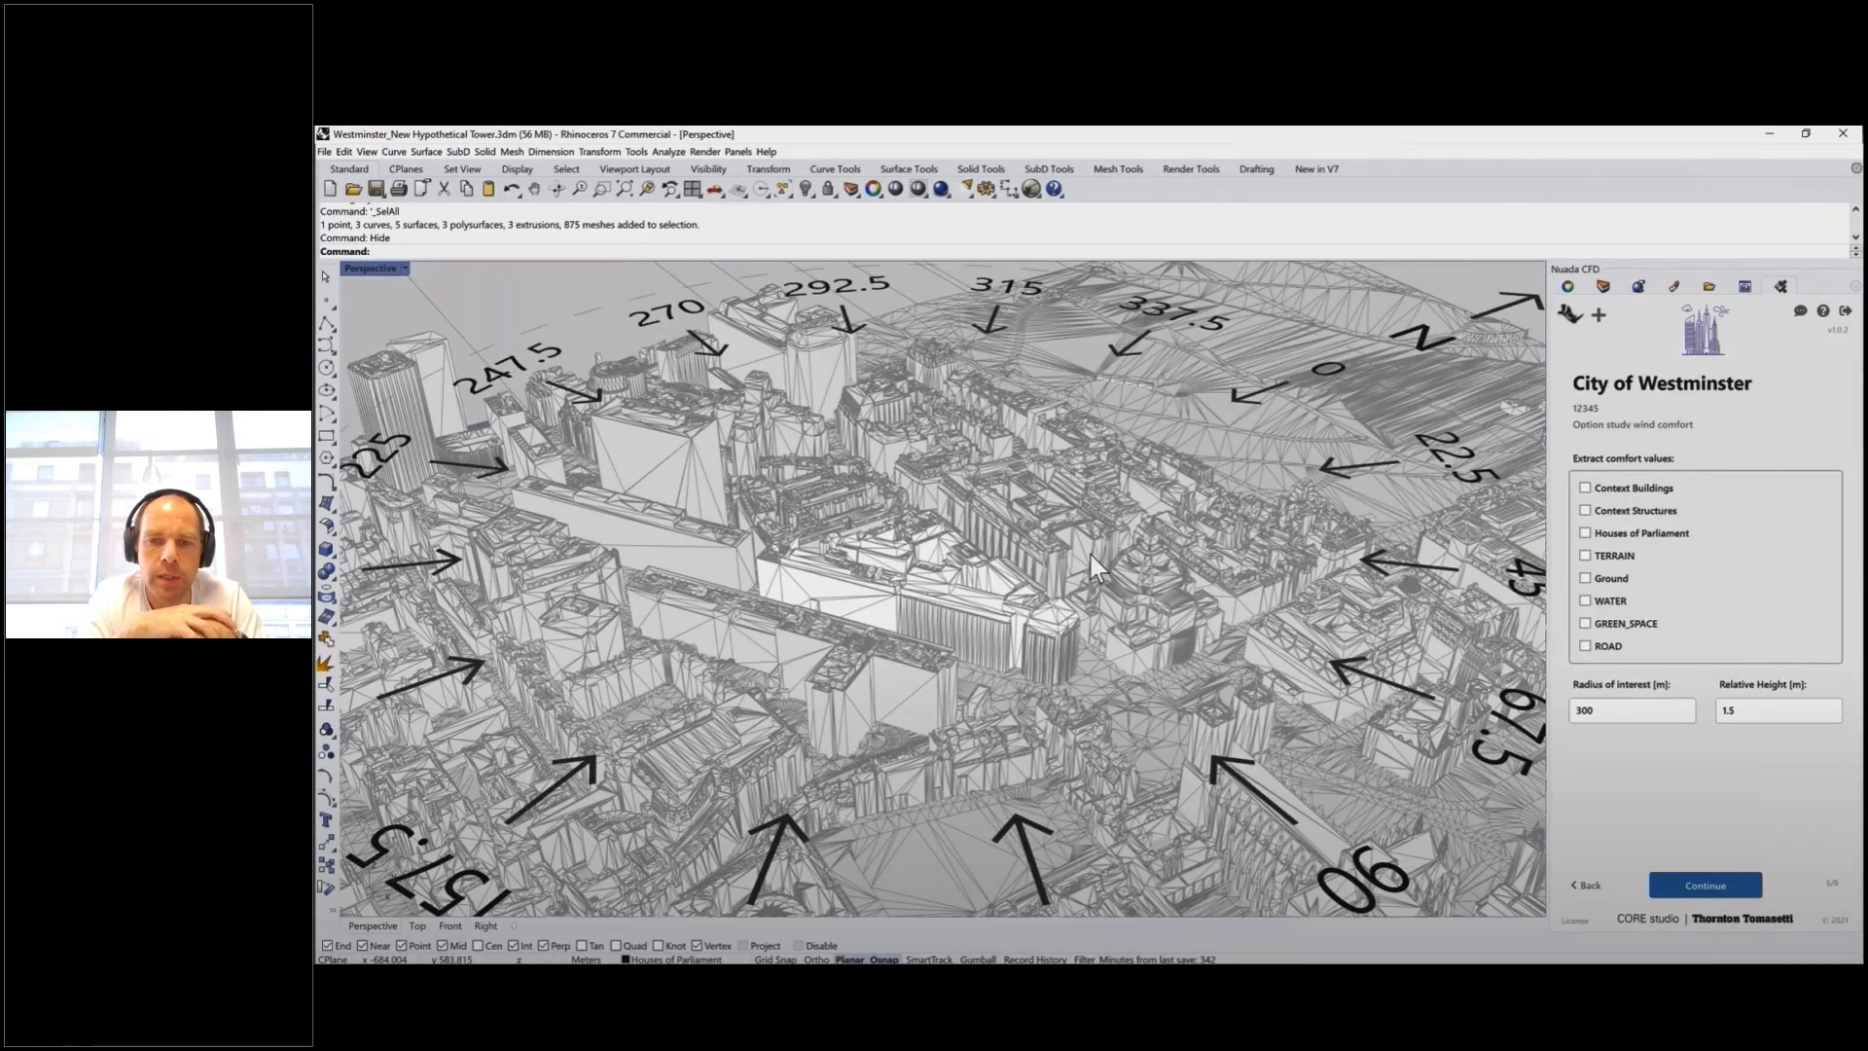
Extract comfort values on the TERRAIN, Ground, WATER and GREEN_SPACE layers within a 400 m radius of interest
scroll(1088, 551, "down", 2)
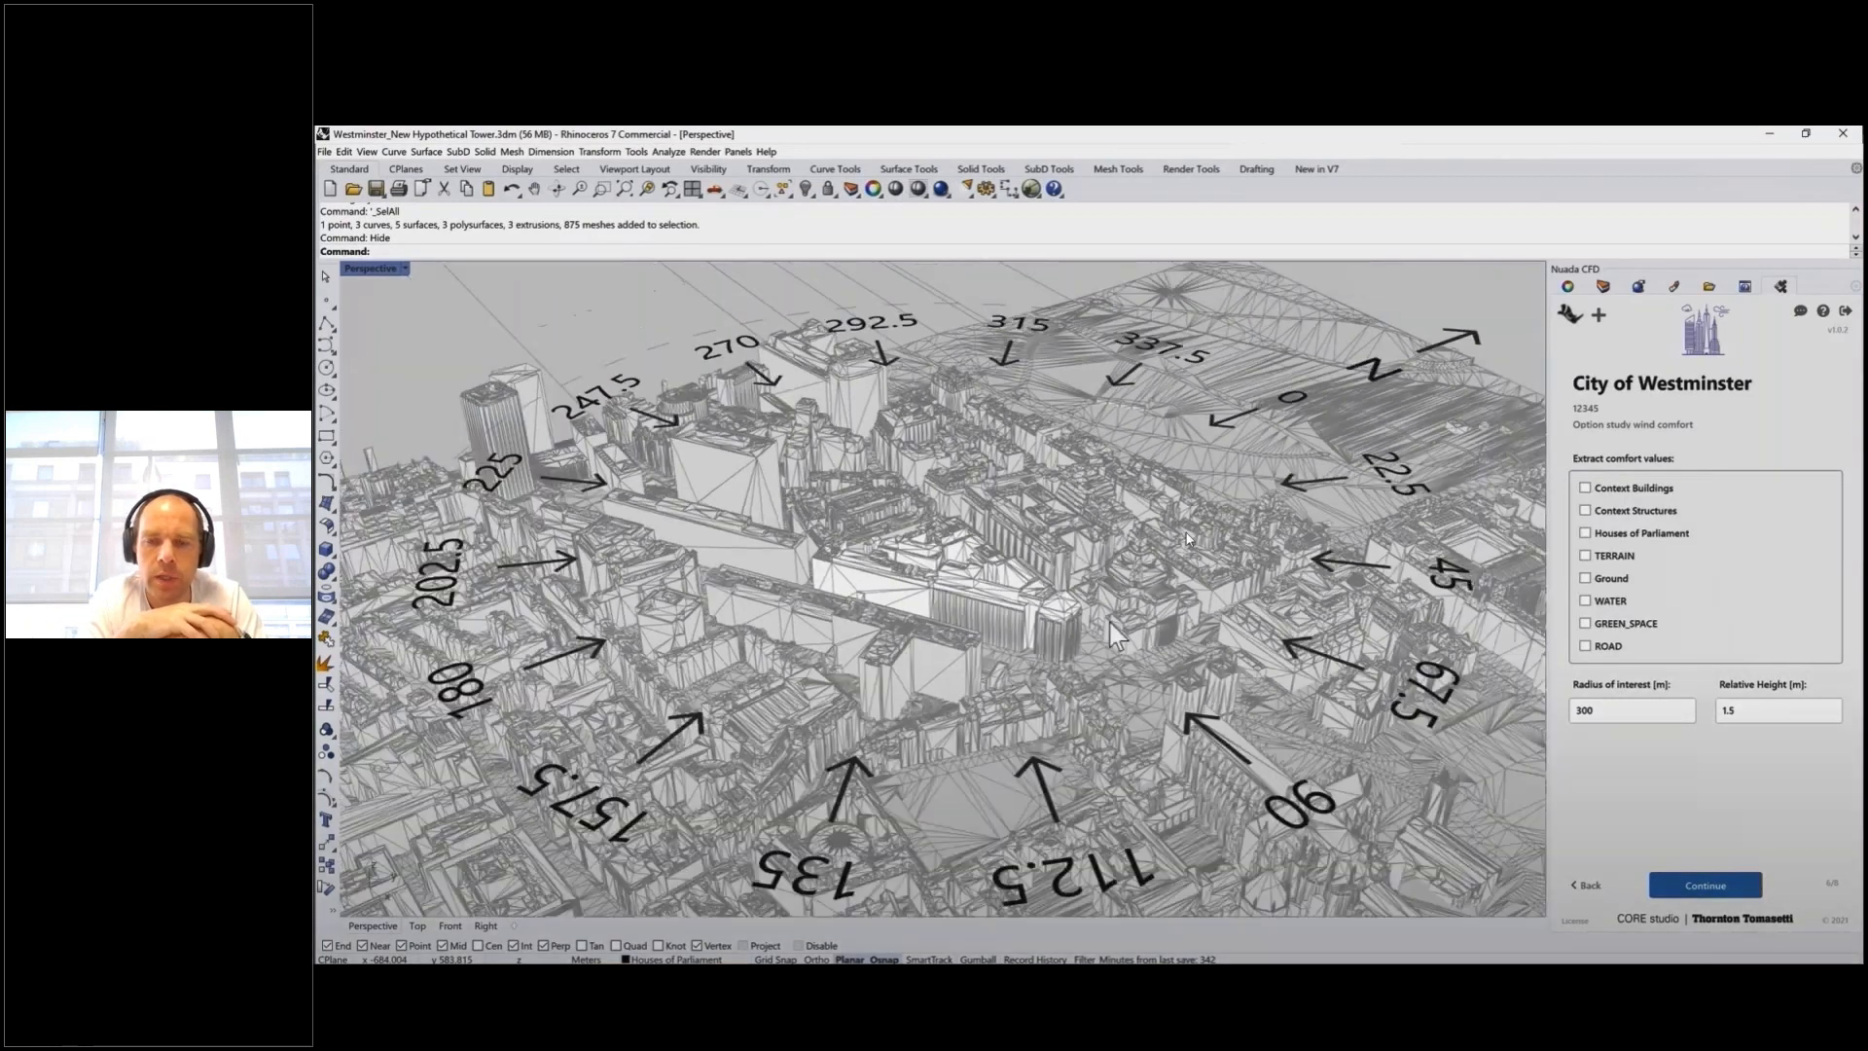
left_click(1019, 478)
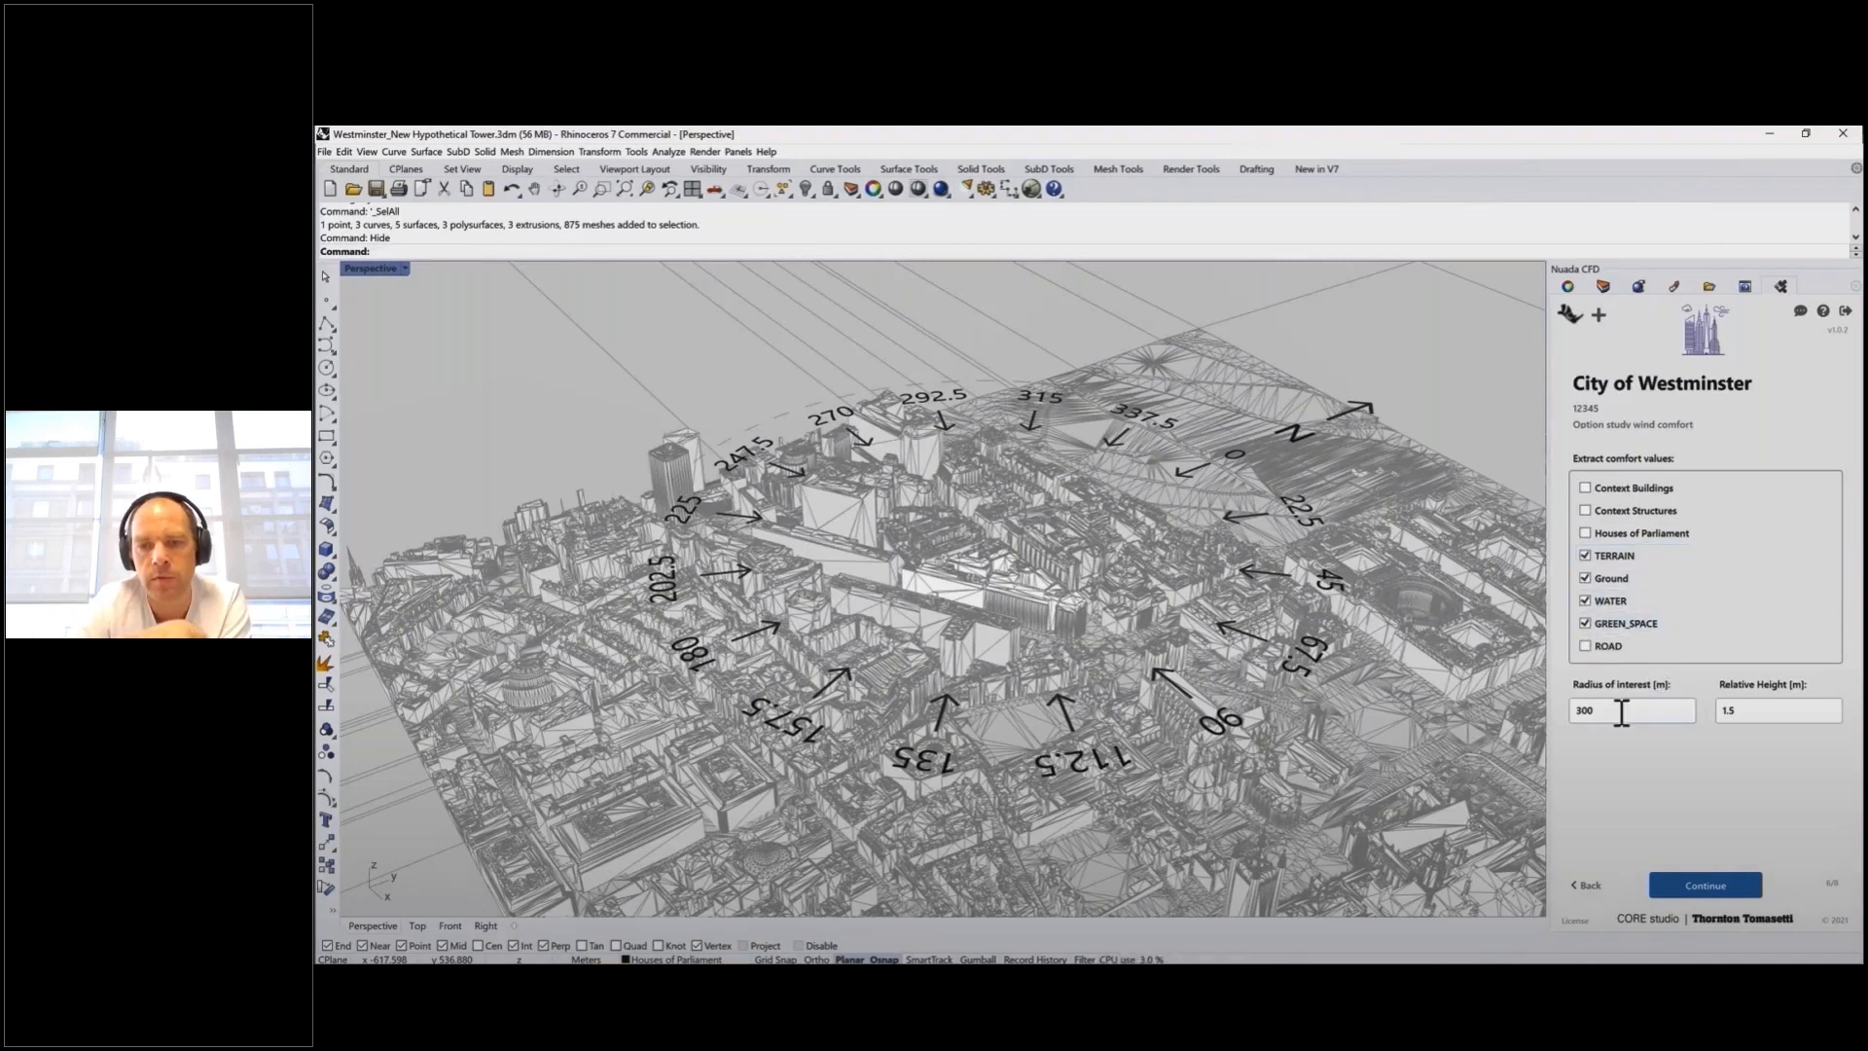
left_click_drag(1620, 711, 1545, 711)
type("4")
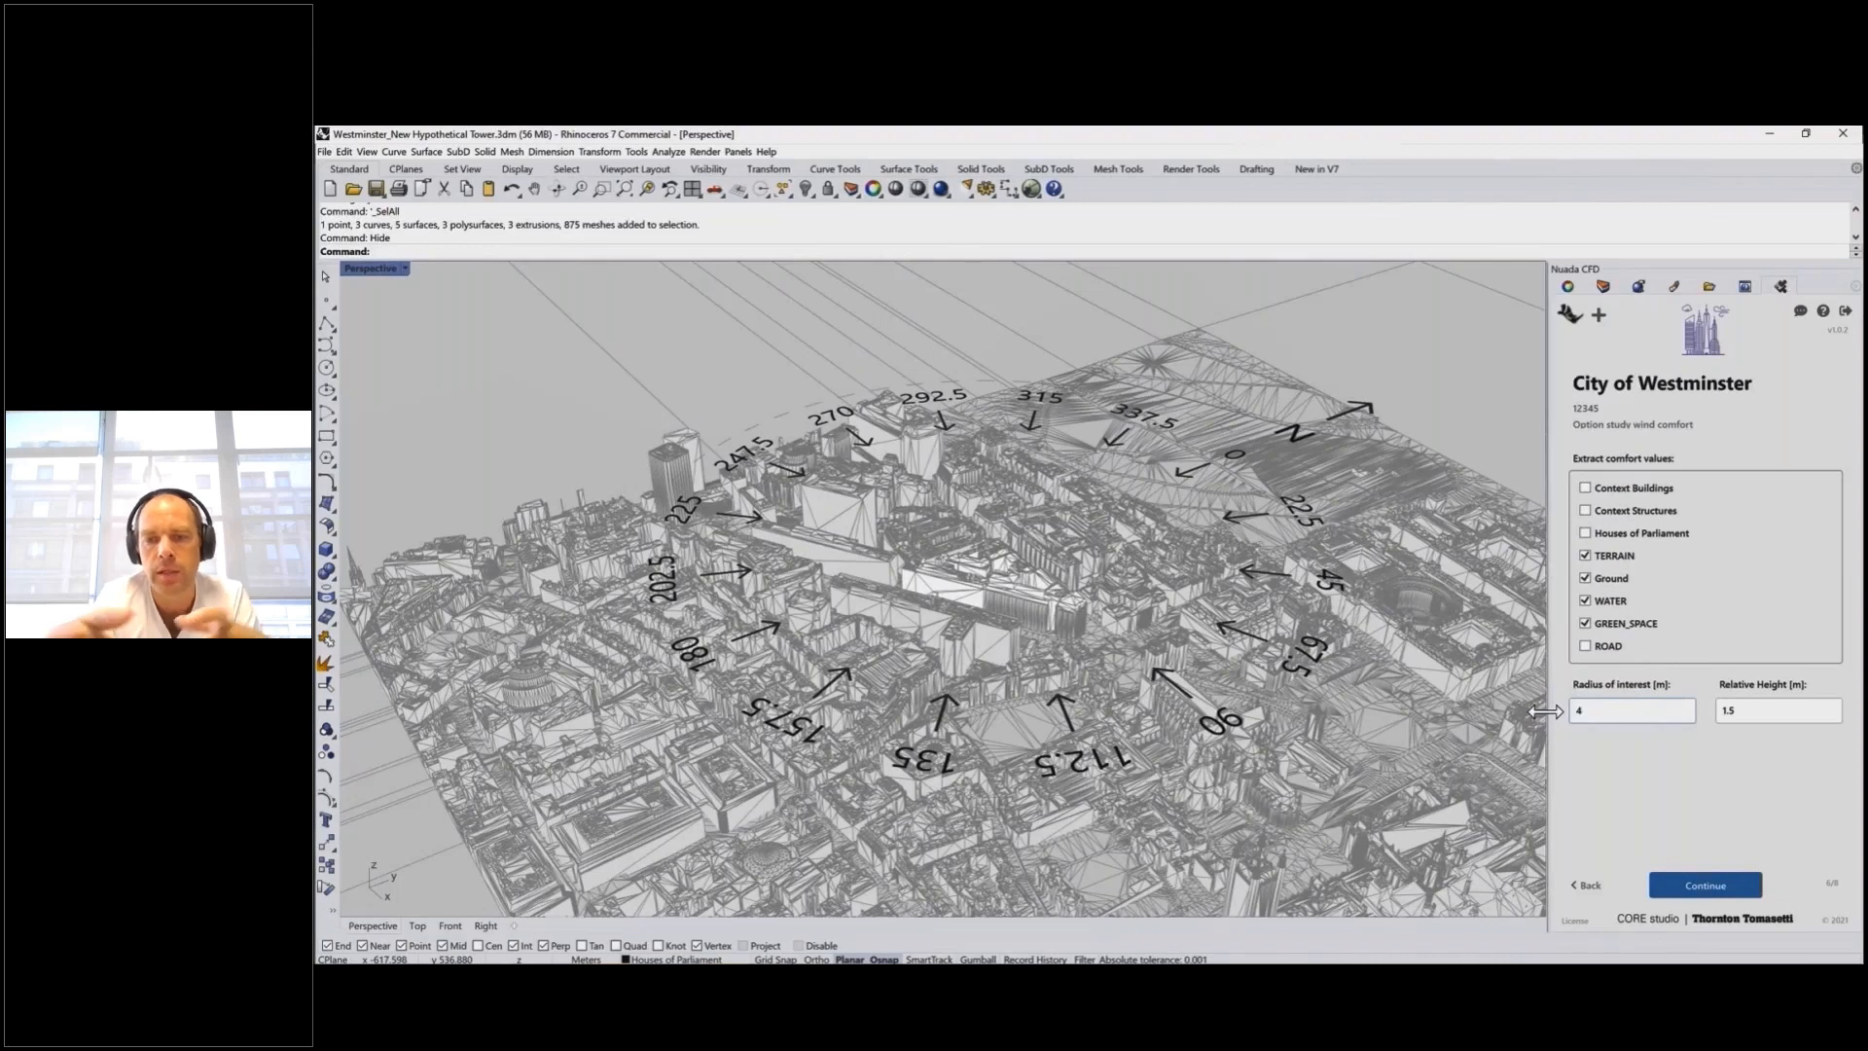
type("00")
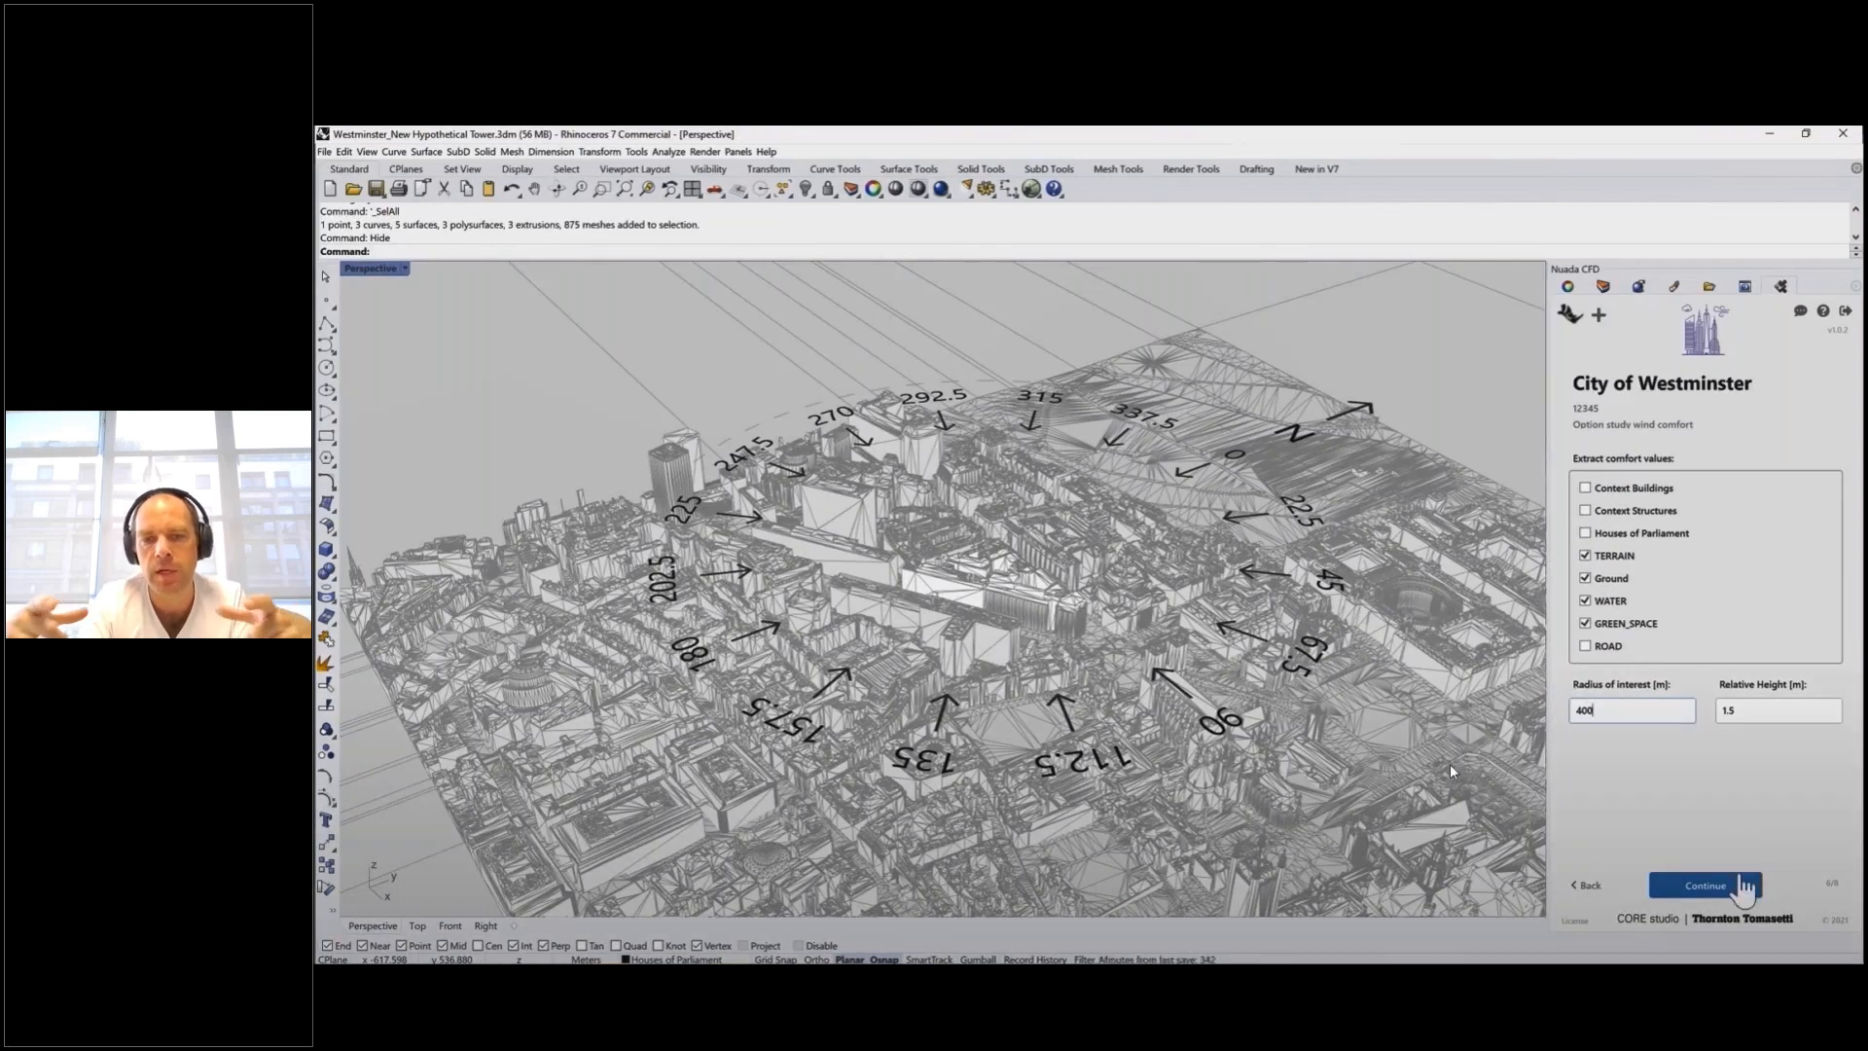
left_click(1740, 886)
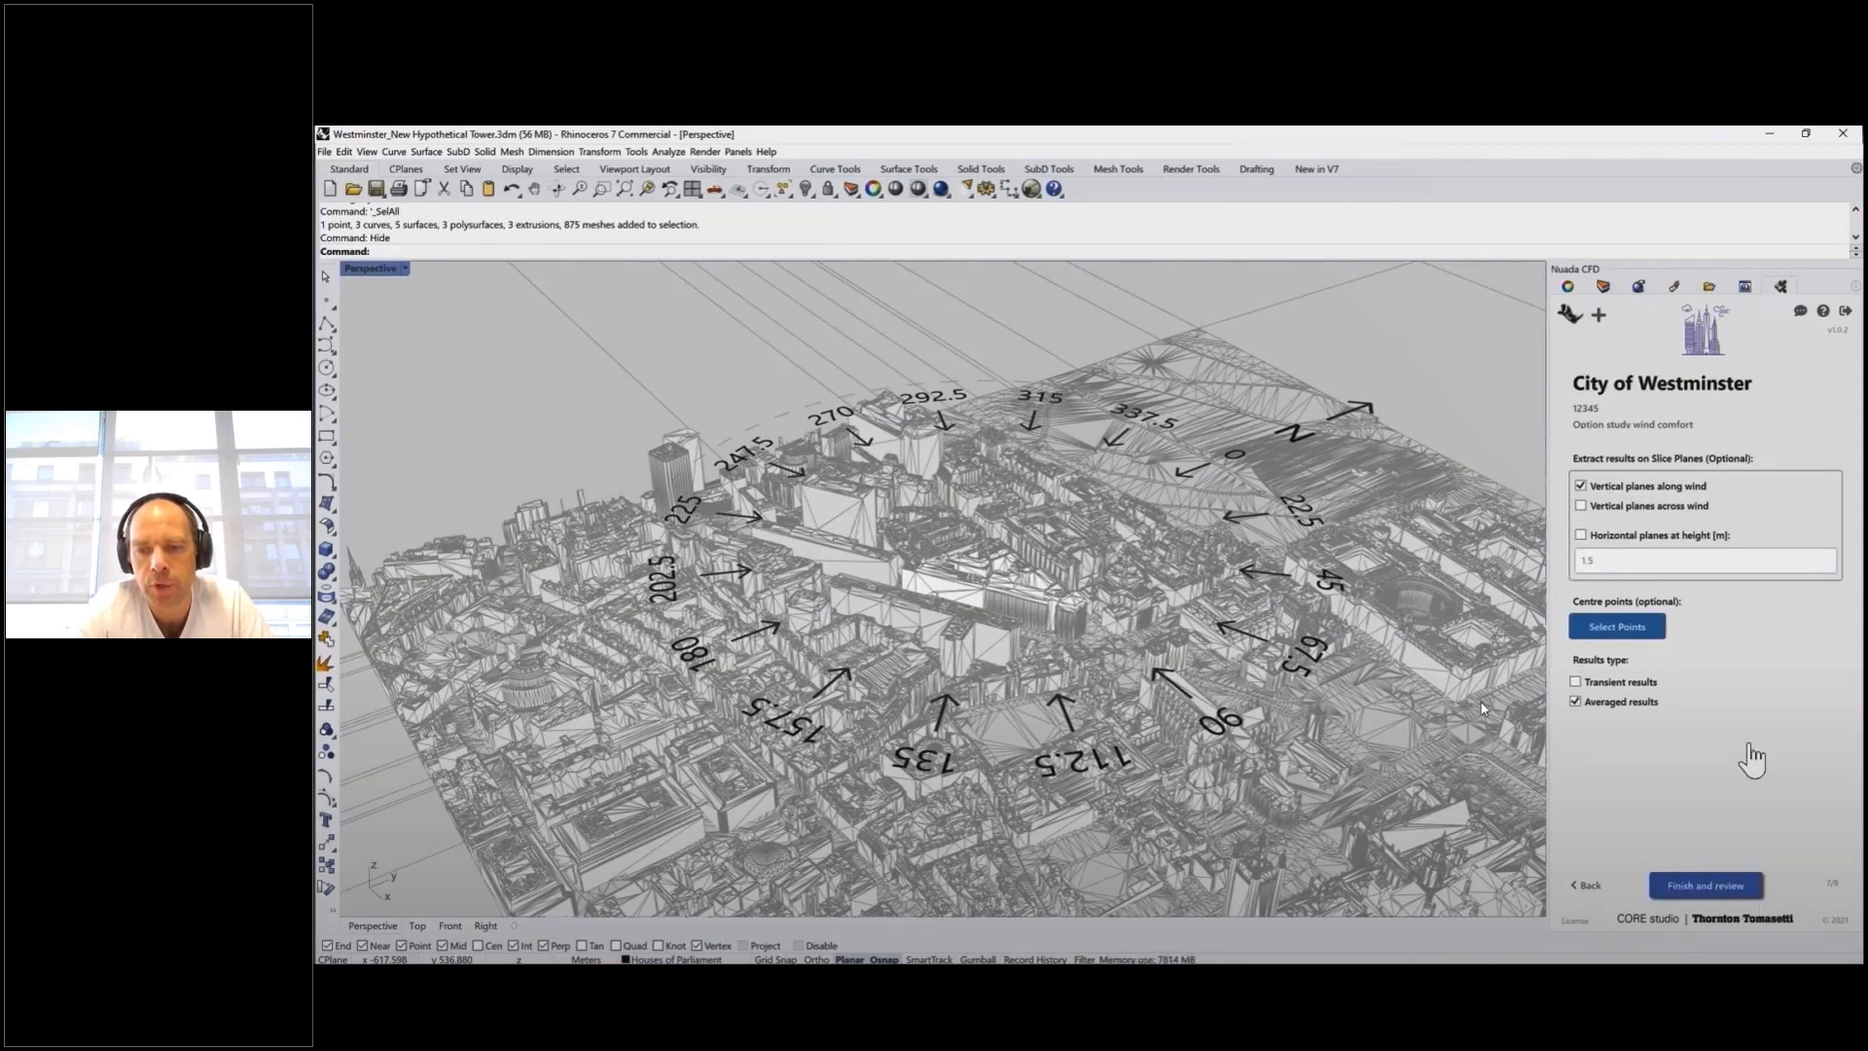
Review the simulation setup summary and start the simulation, approving its estimated runtime and cost
left_click_drag(1844, 596, 1844, 693)
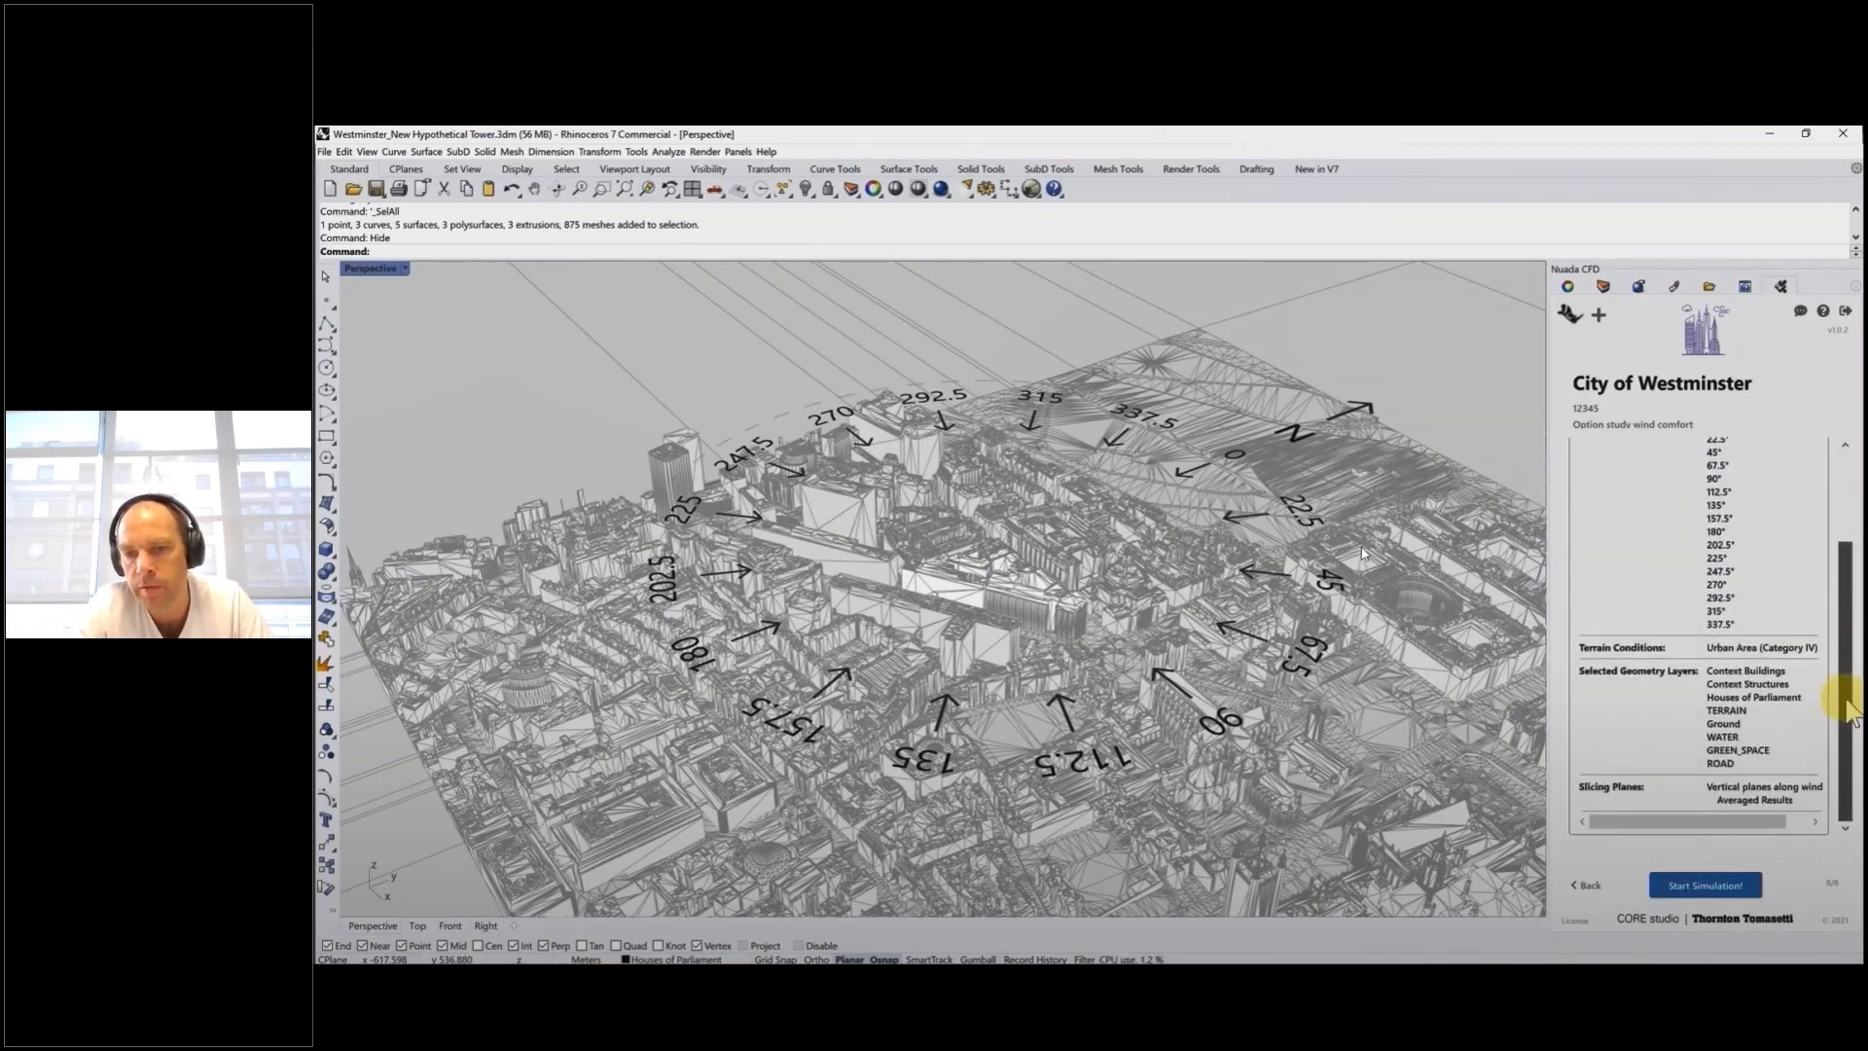
left_click(1709, 886)
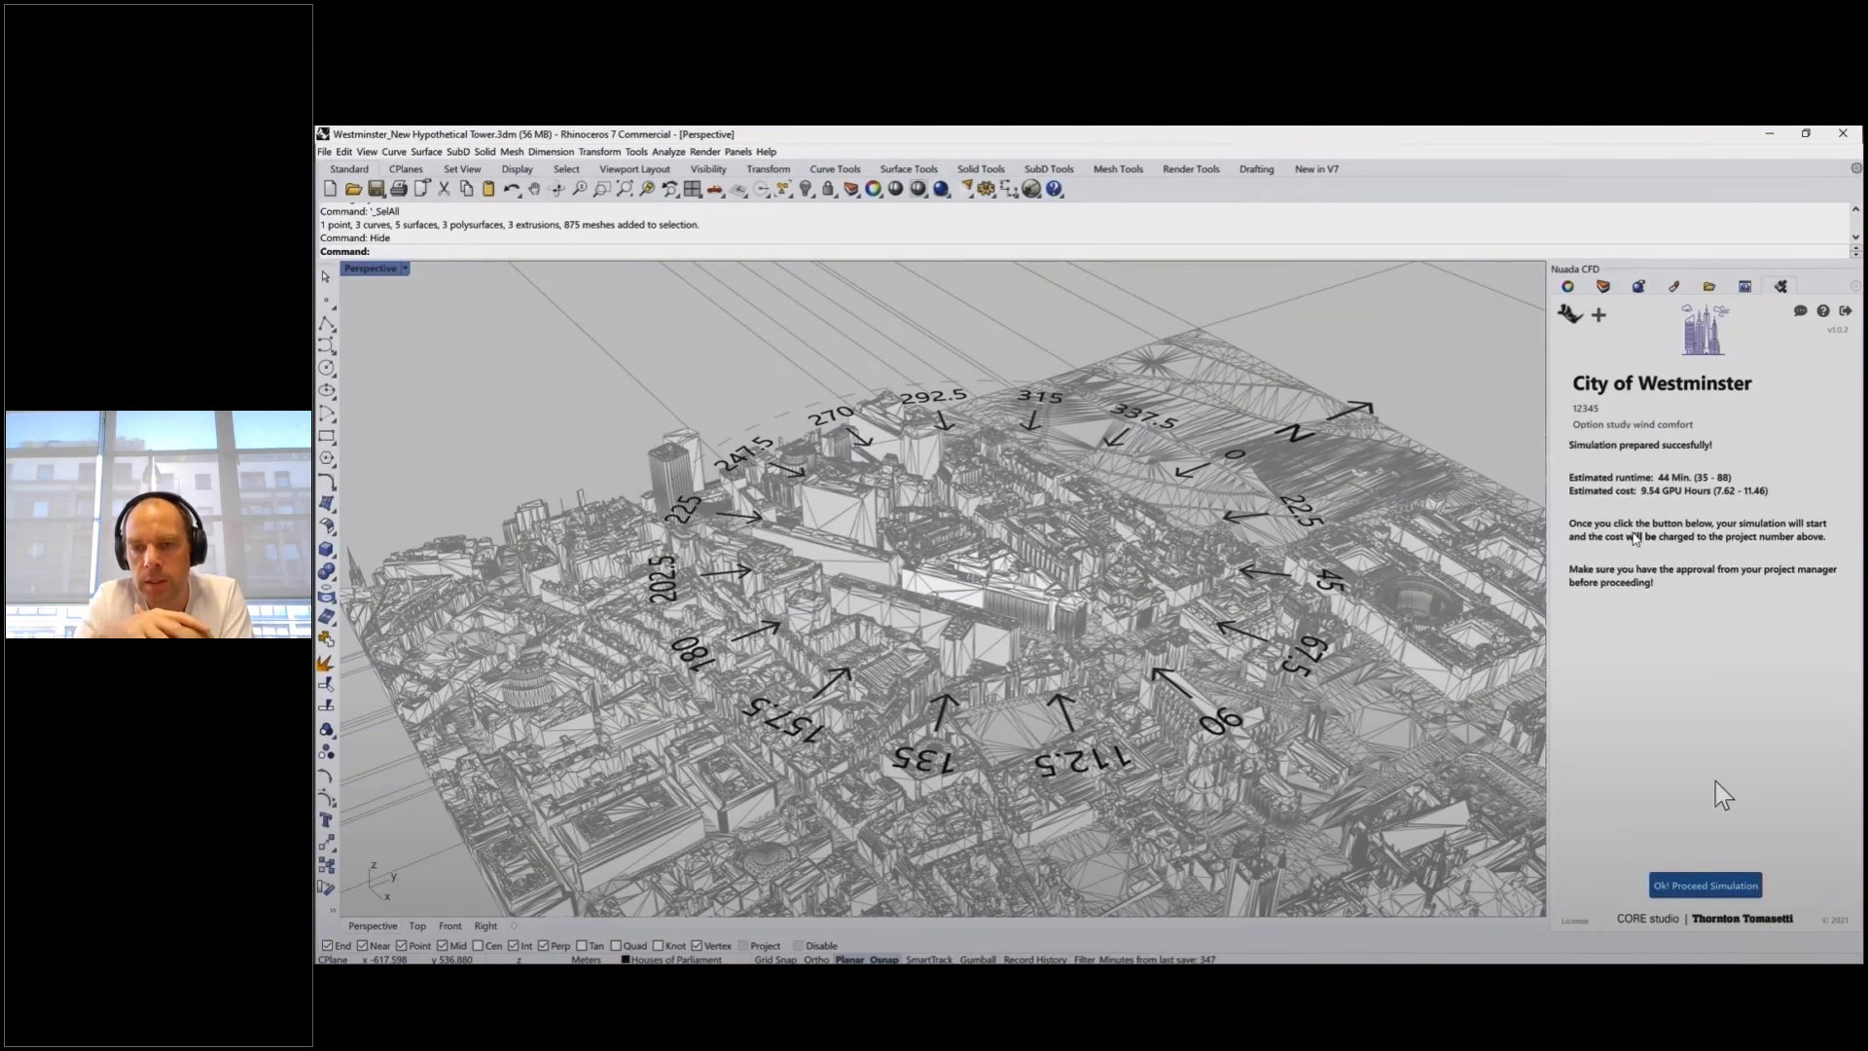
left_click(1707, 887)
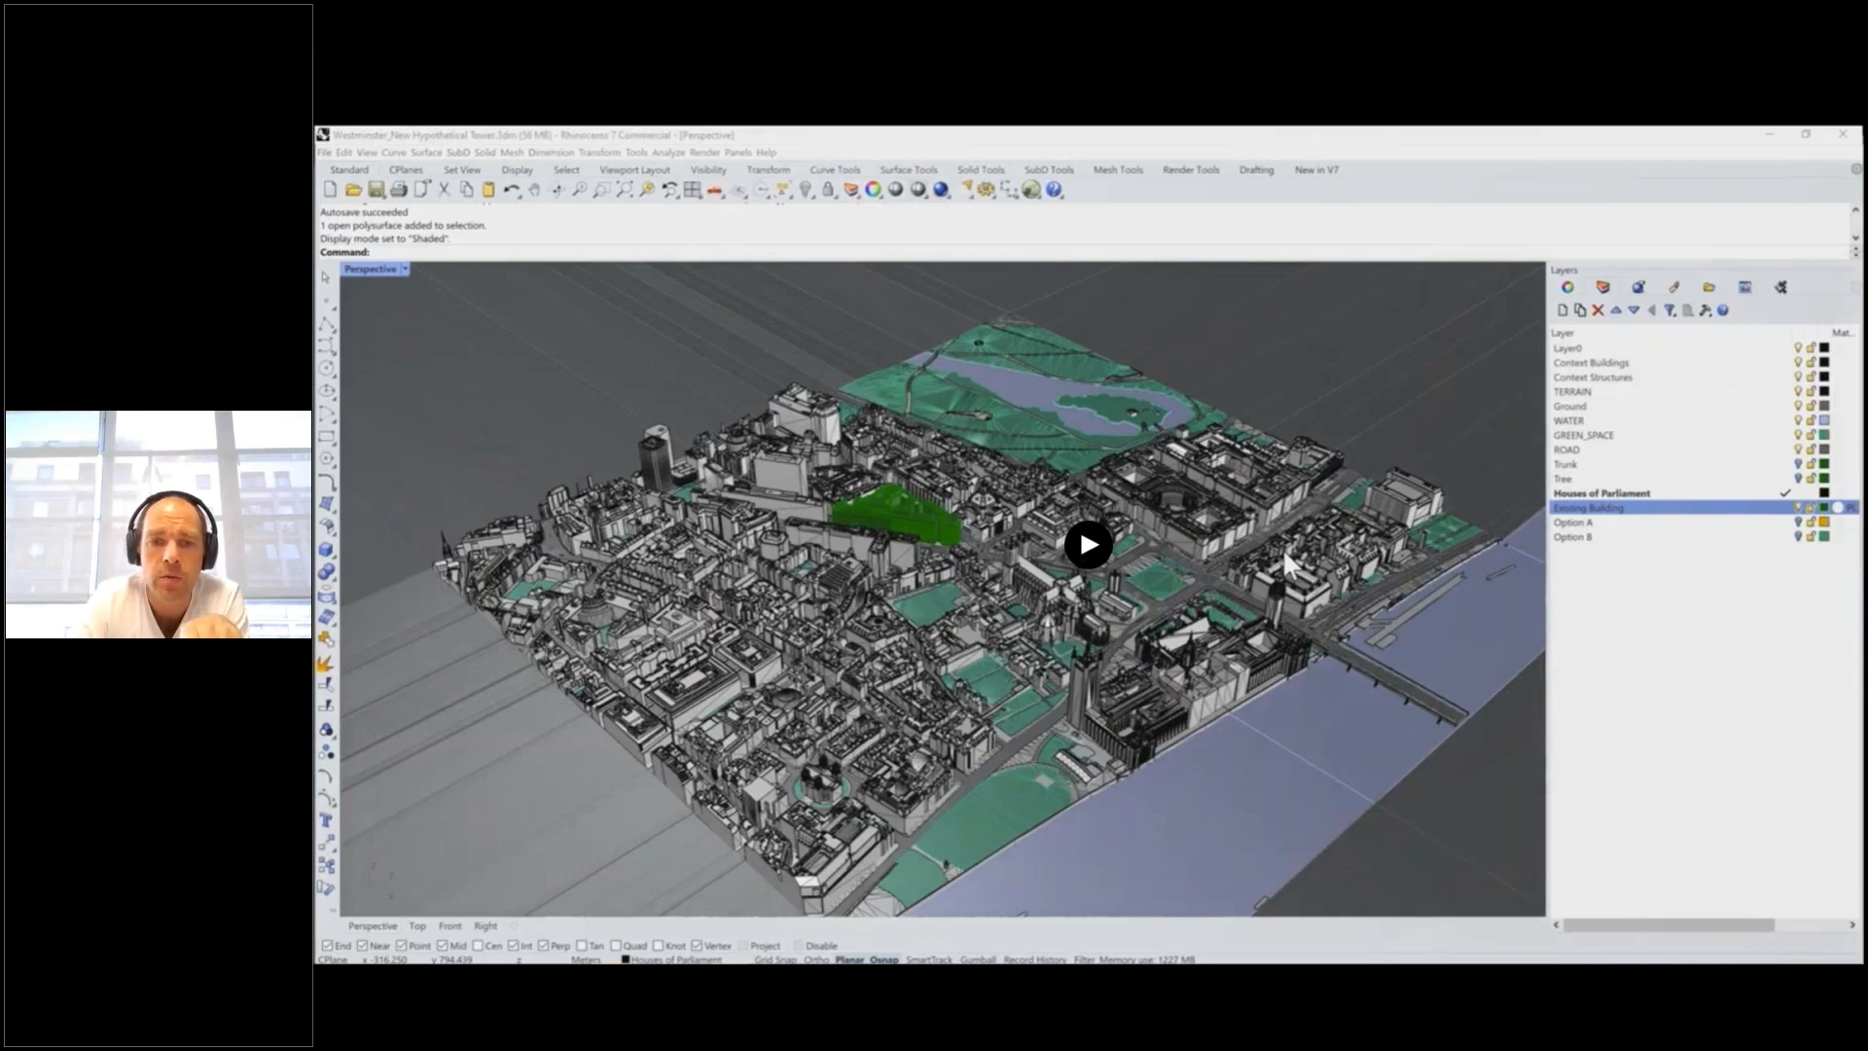
left_click(1087, 545)
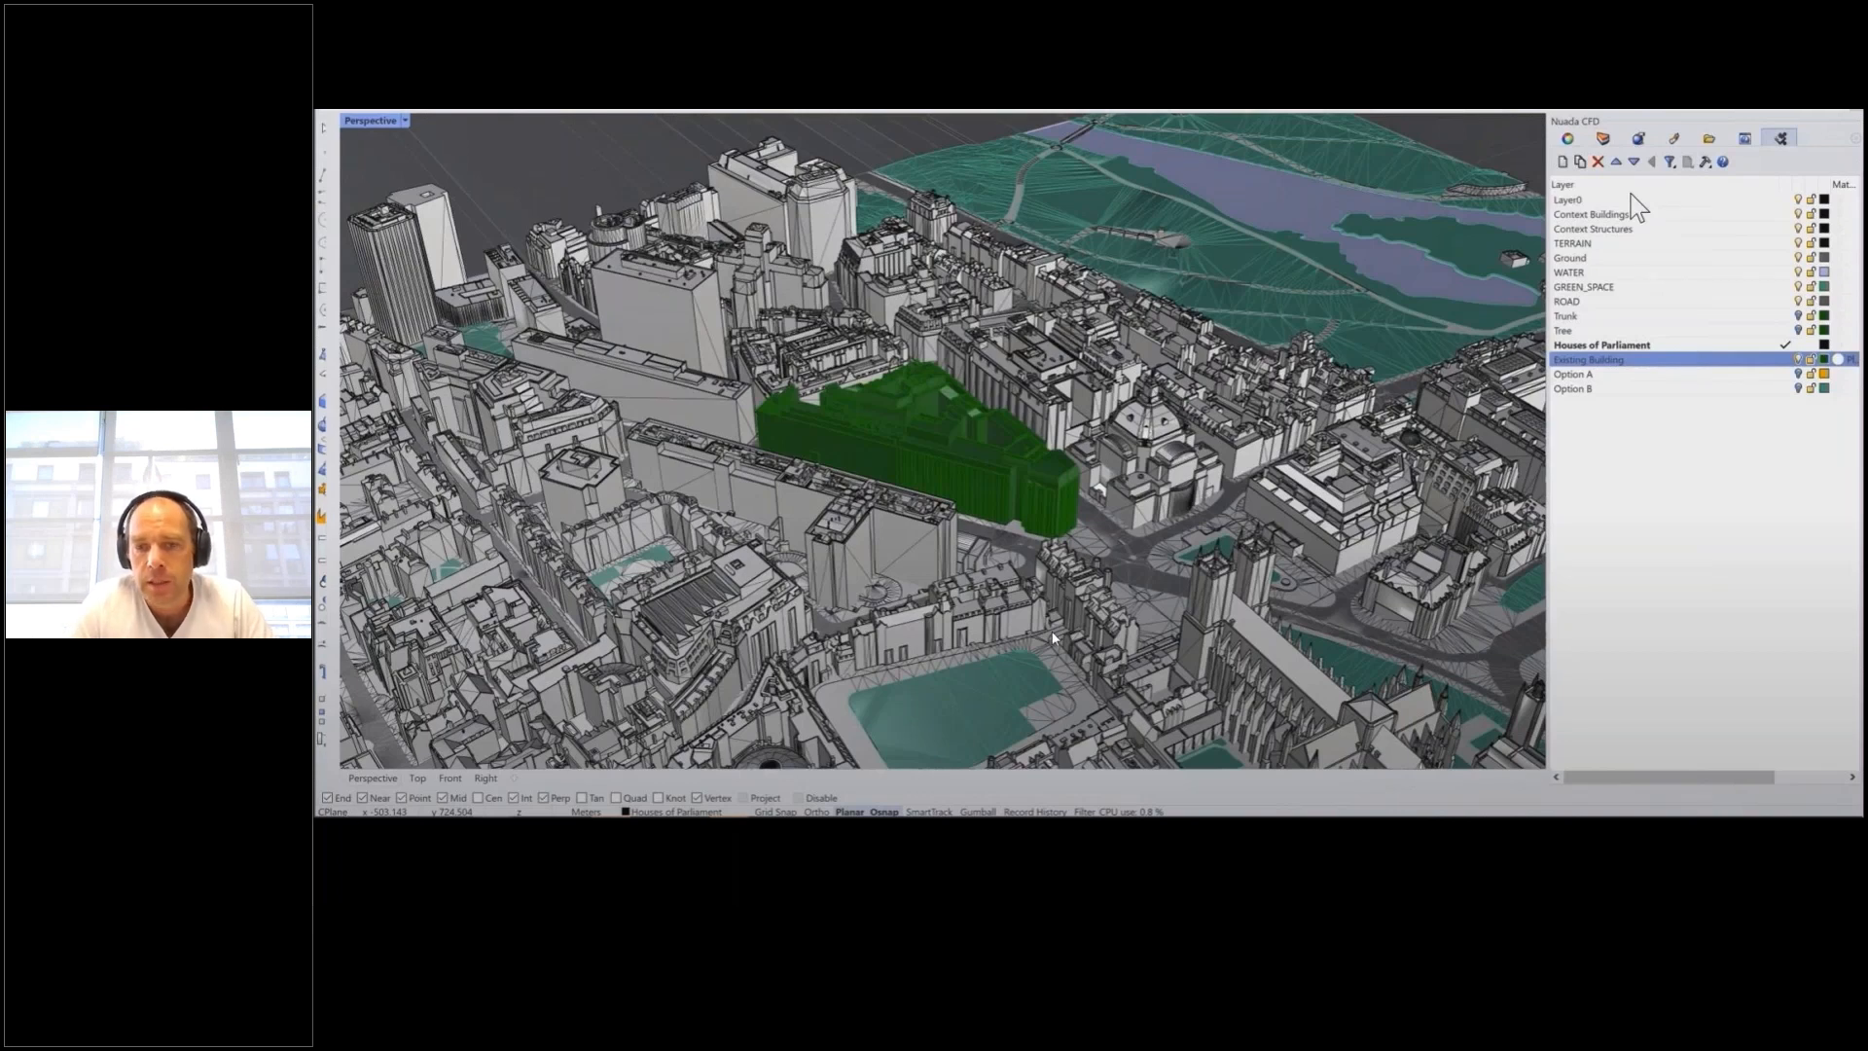
left_click(921, 636)
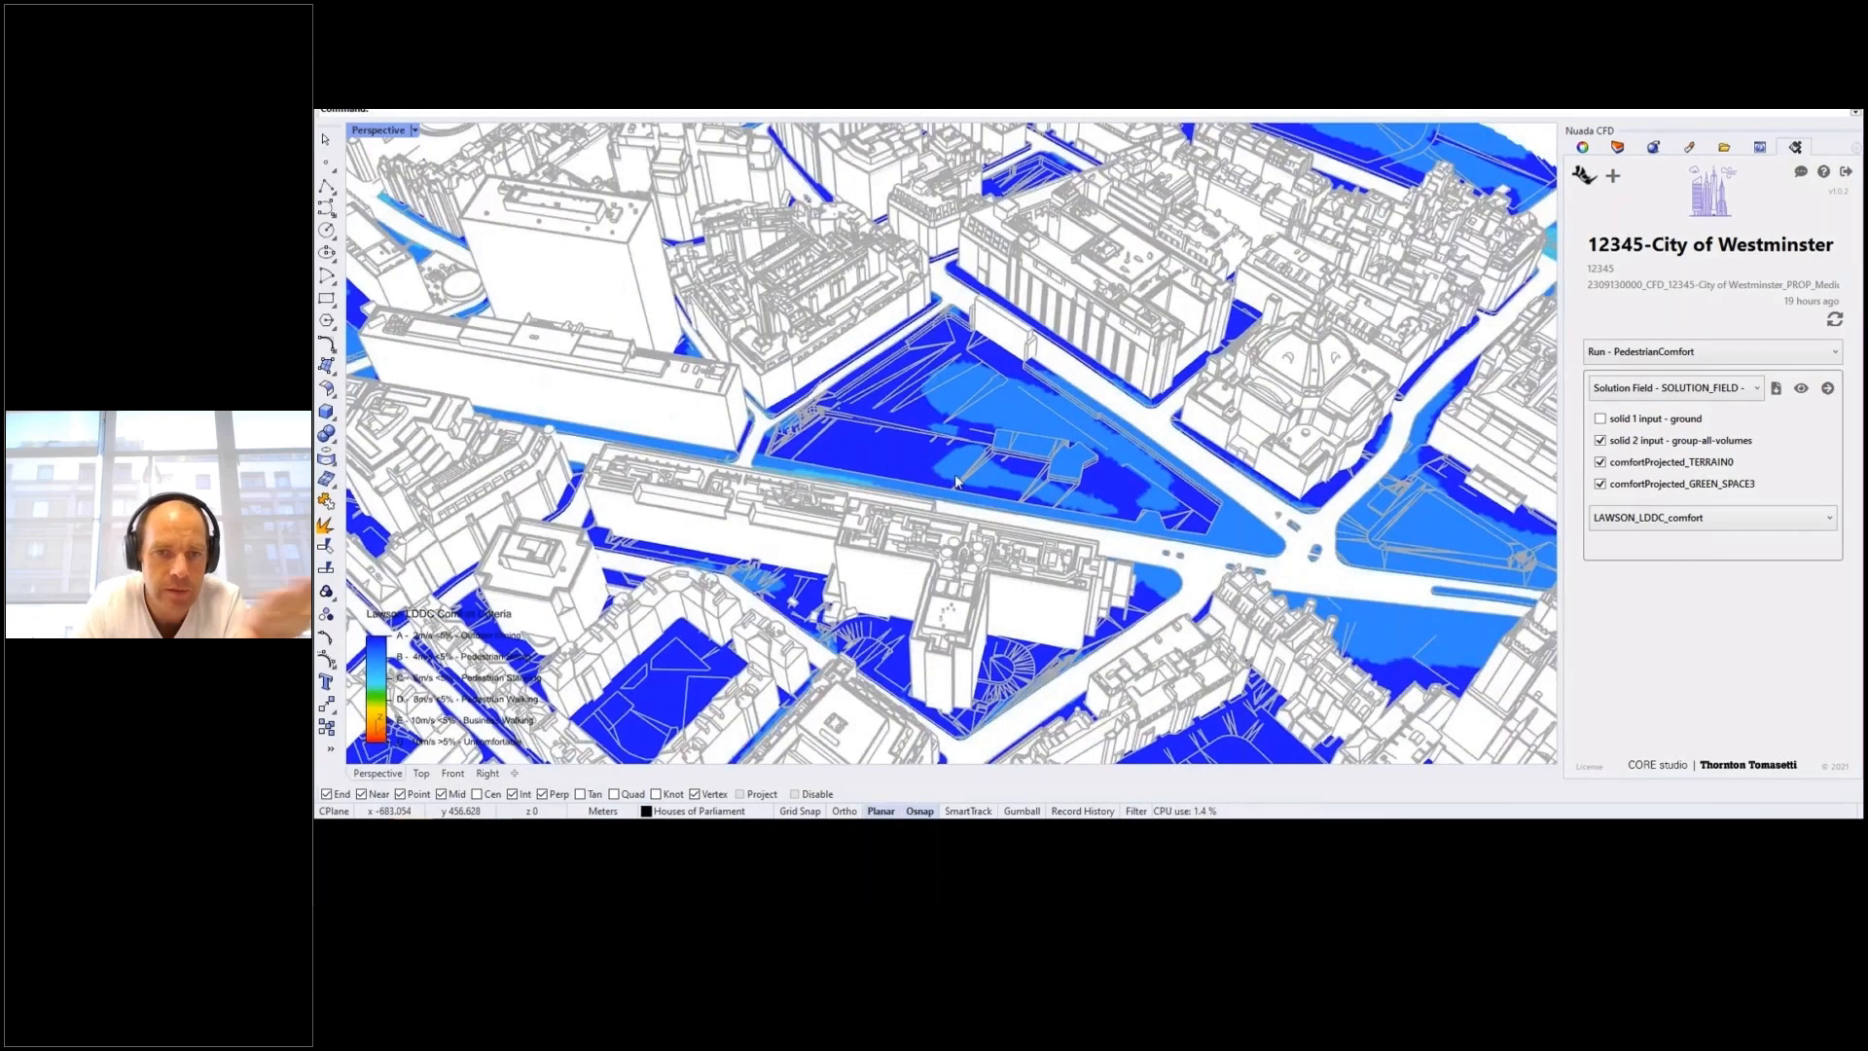
Download the STATISTICAL_SURFACE_SOLUTION results of the Option A-PedestrianComfort run and display them with the group-all-volumes buildings
scroll(954, 481, "down", 3)
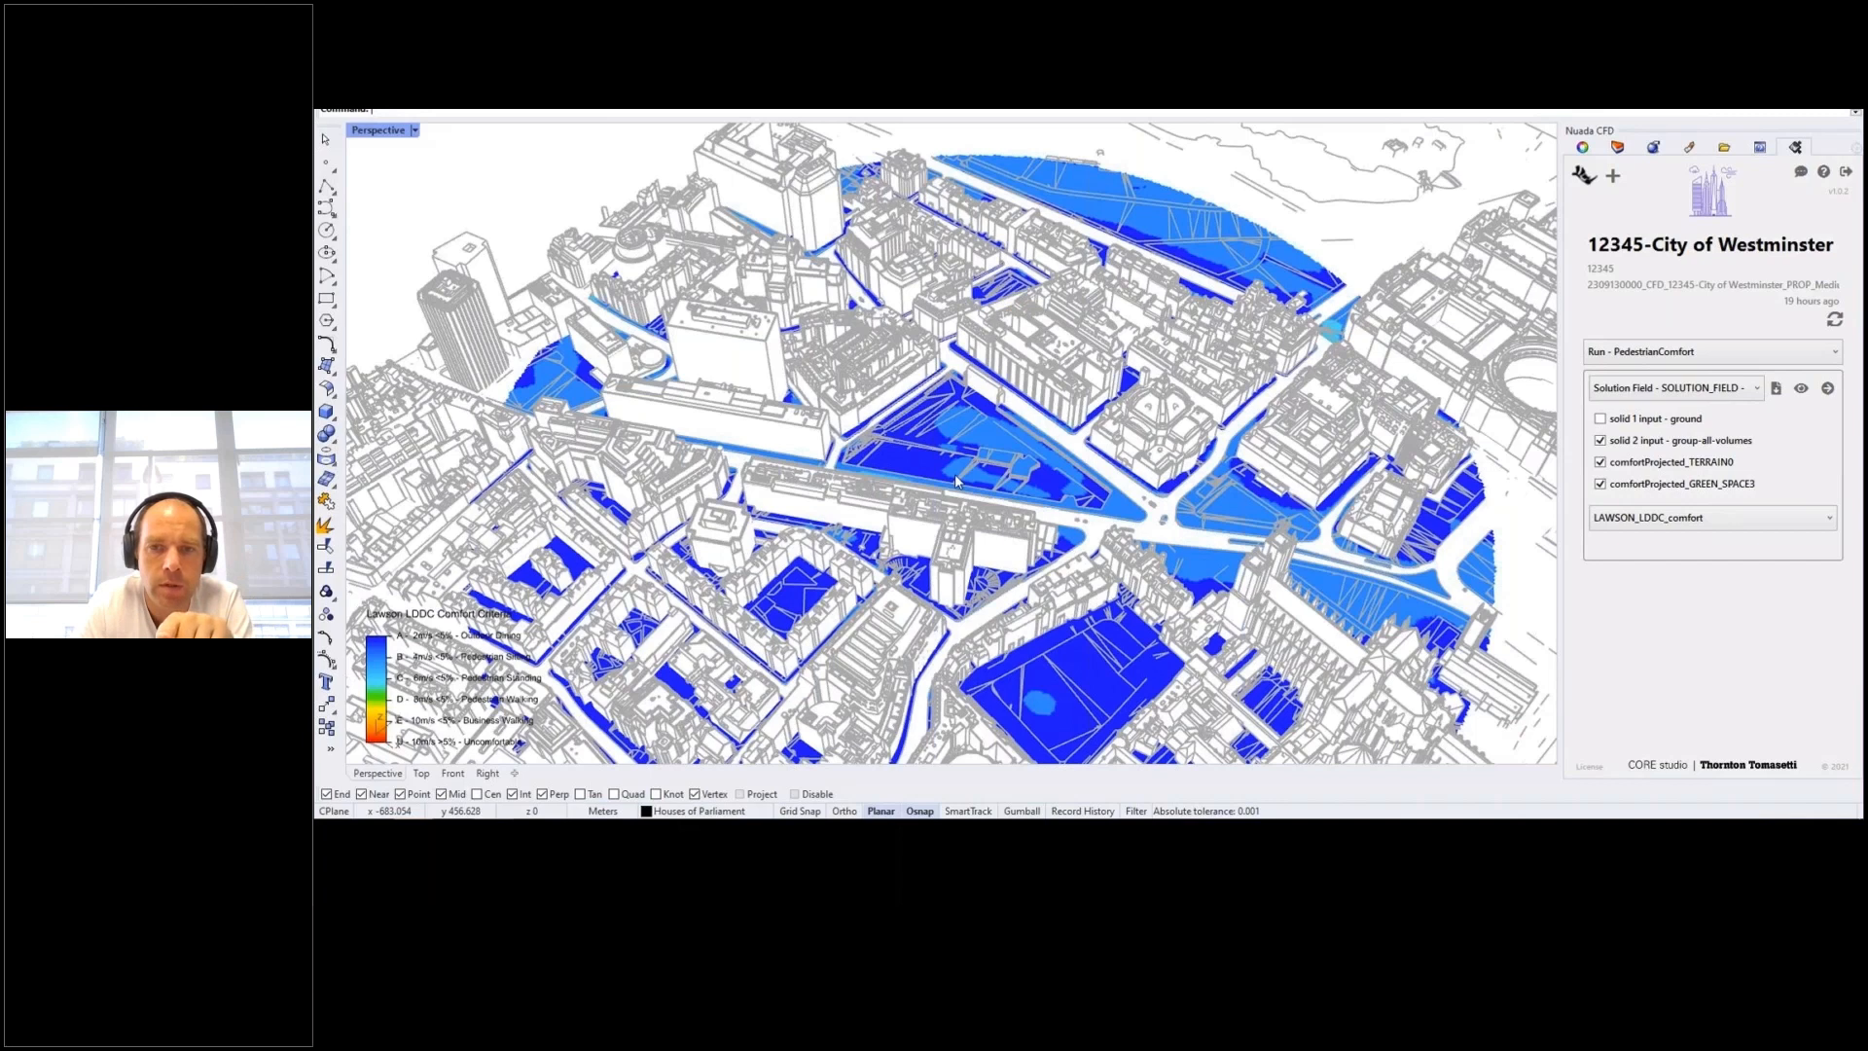
left_click(1698, 365)
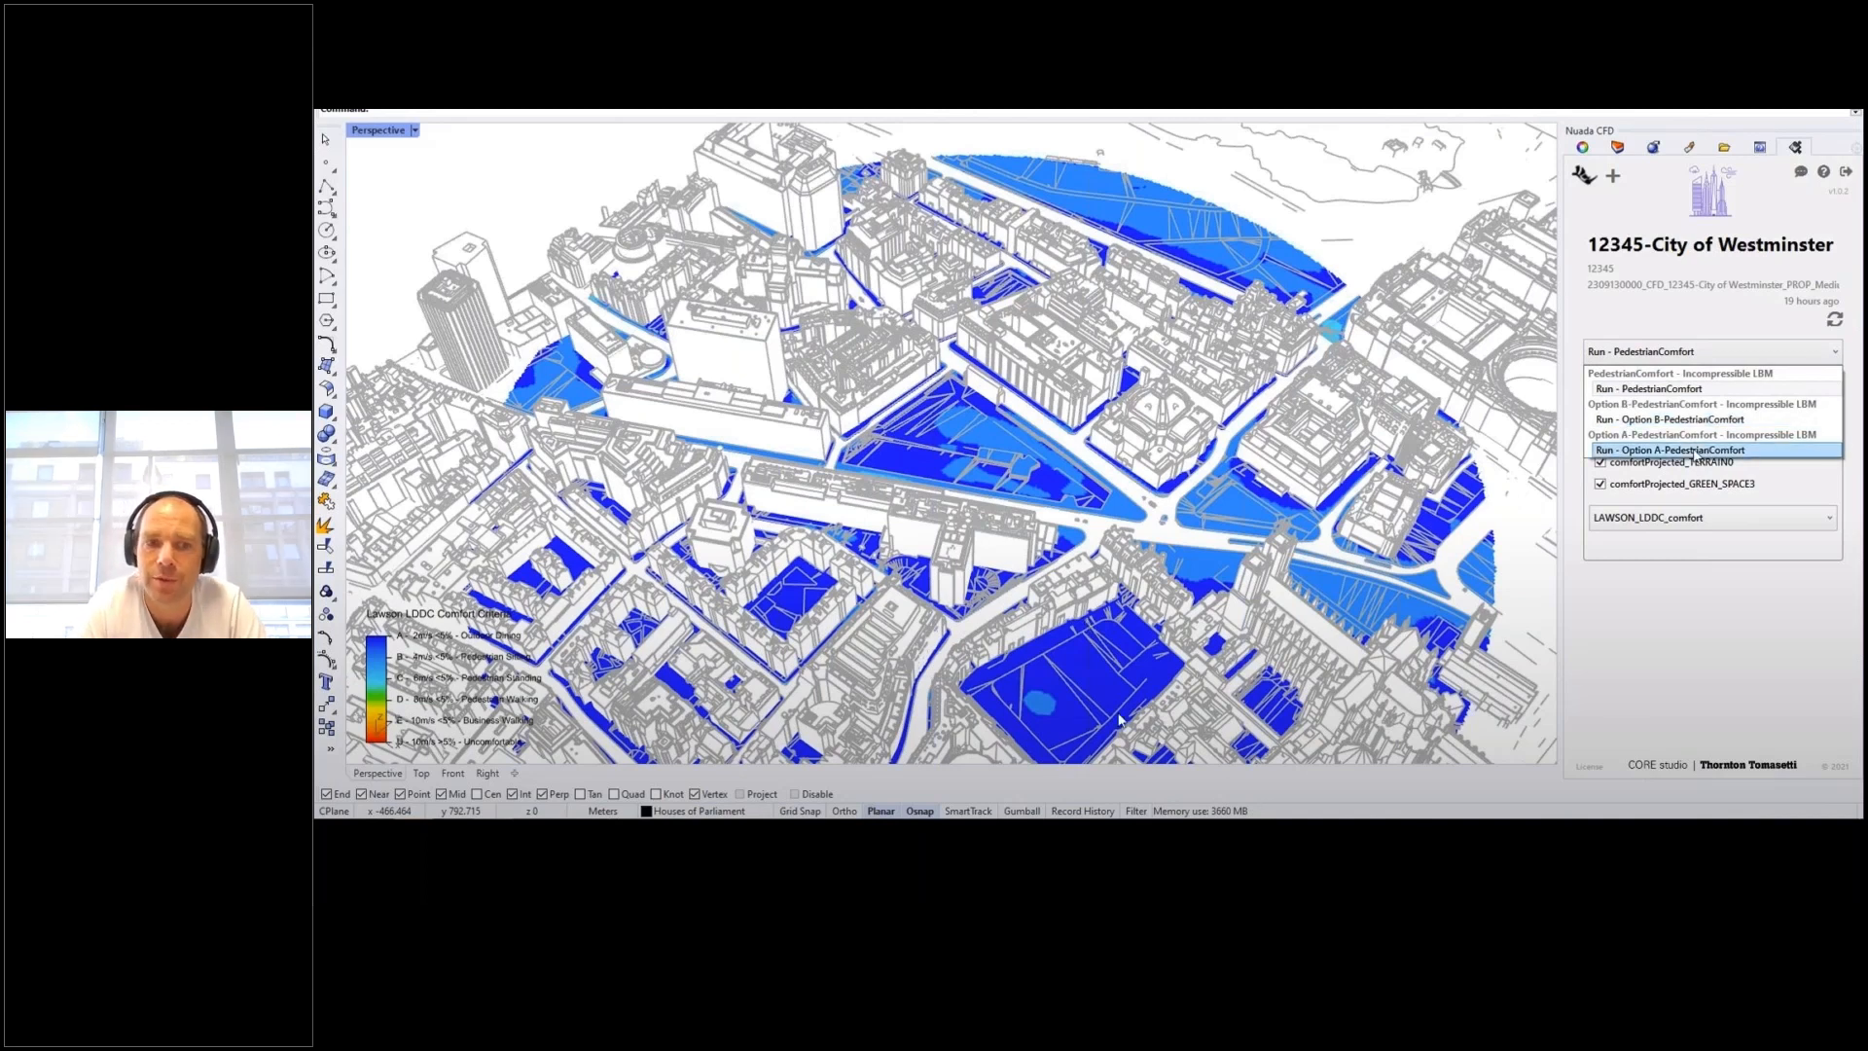
left_click(1693, 450)
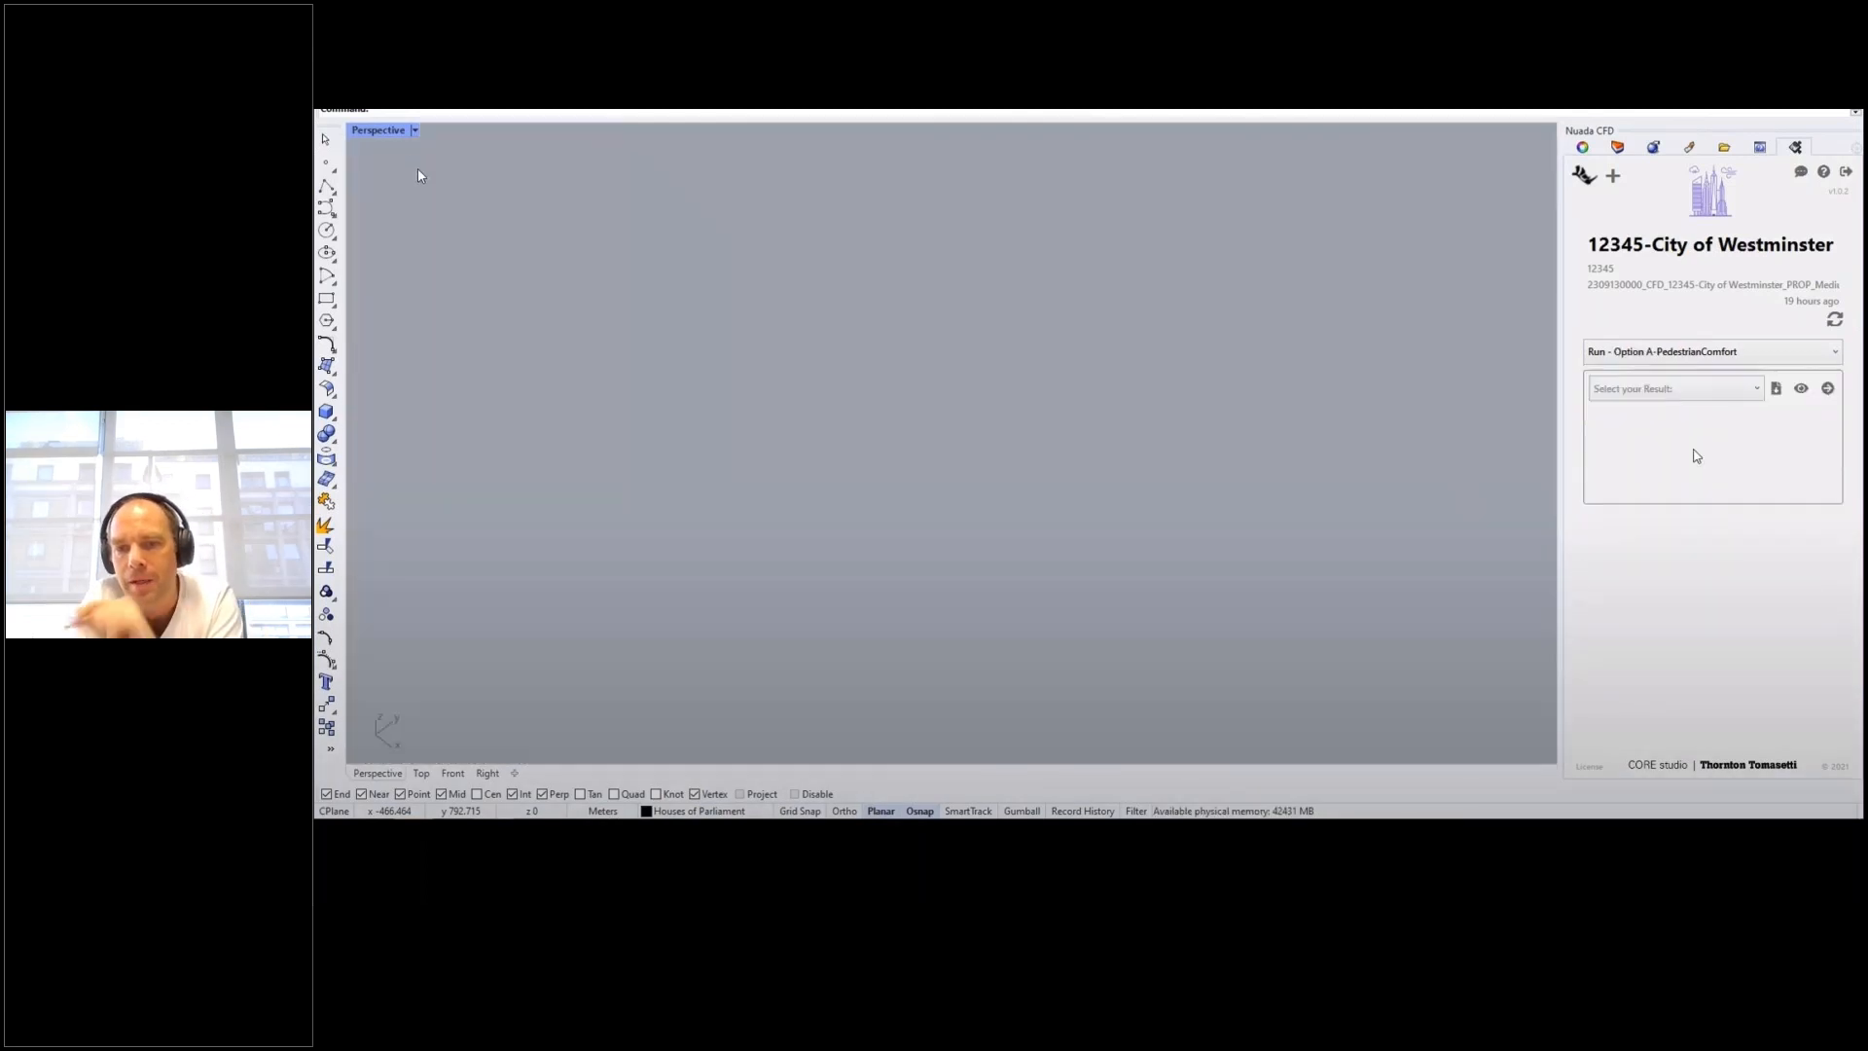
left_click(1697, 389)
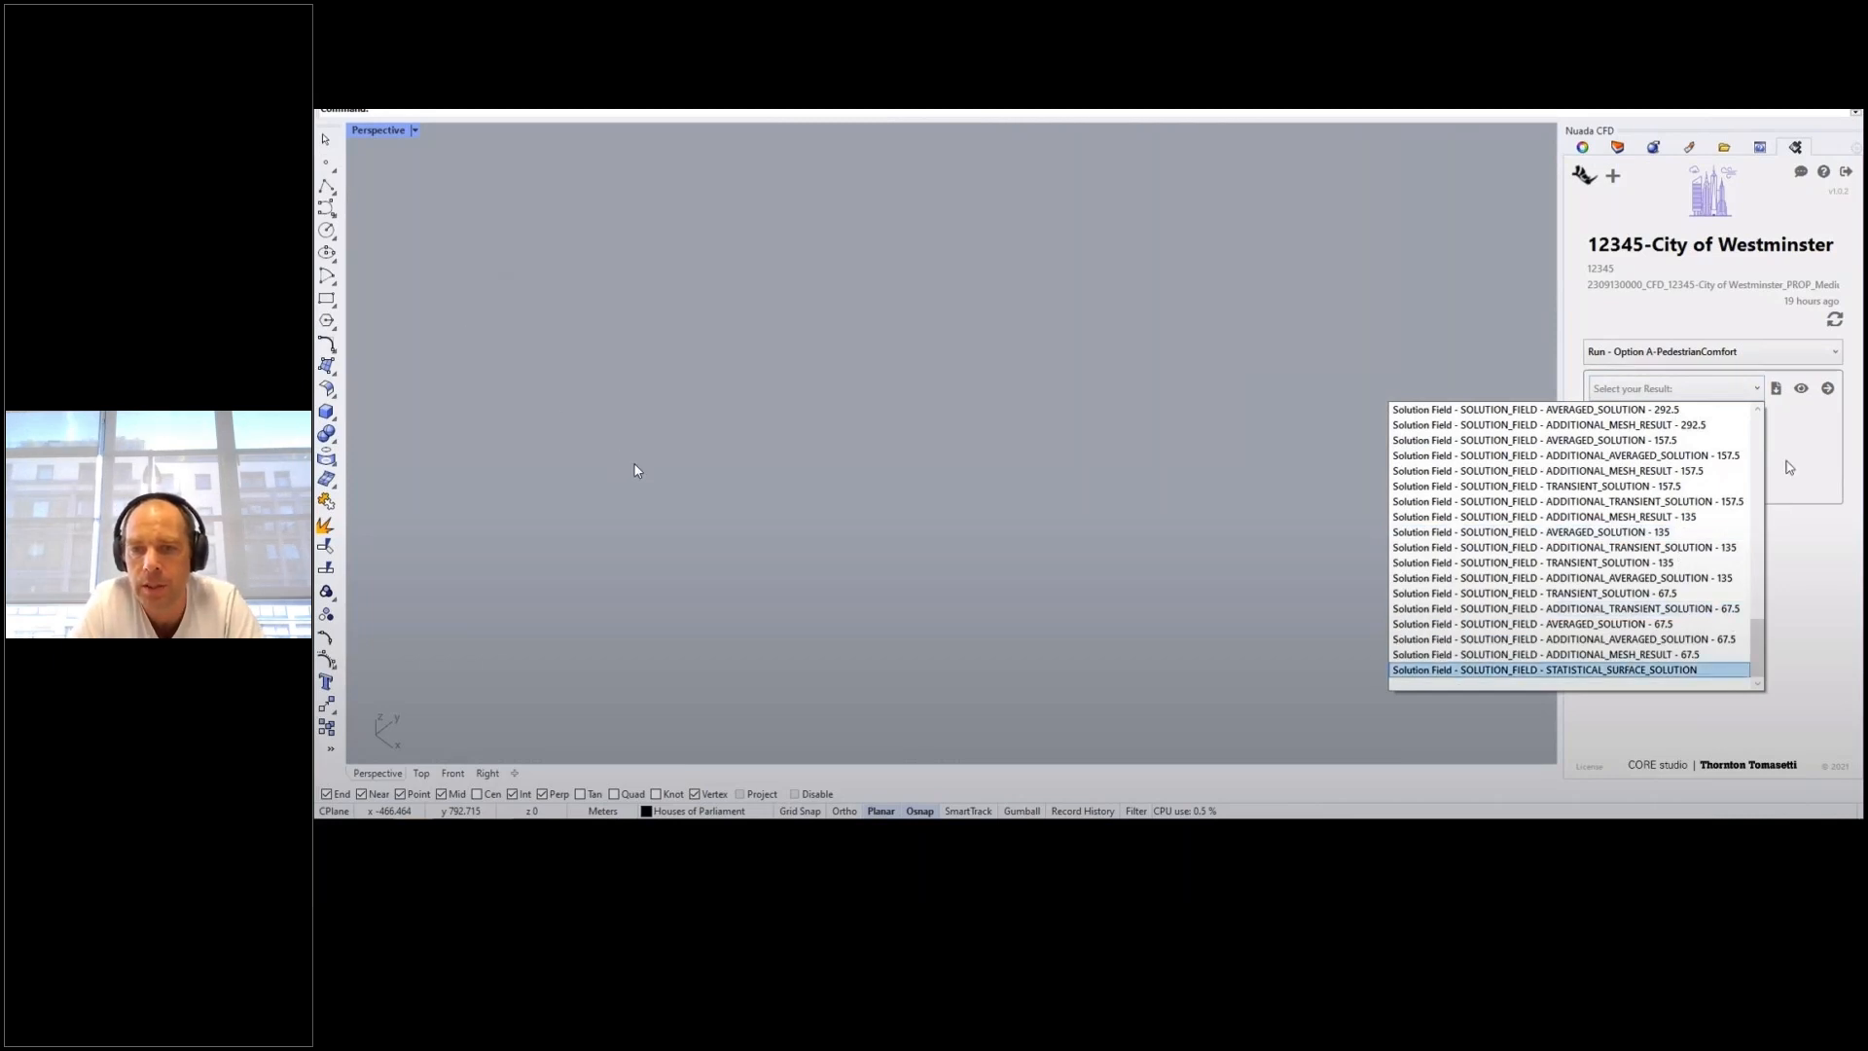
key("Return")
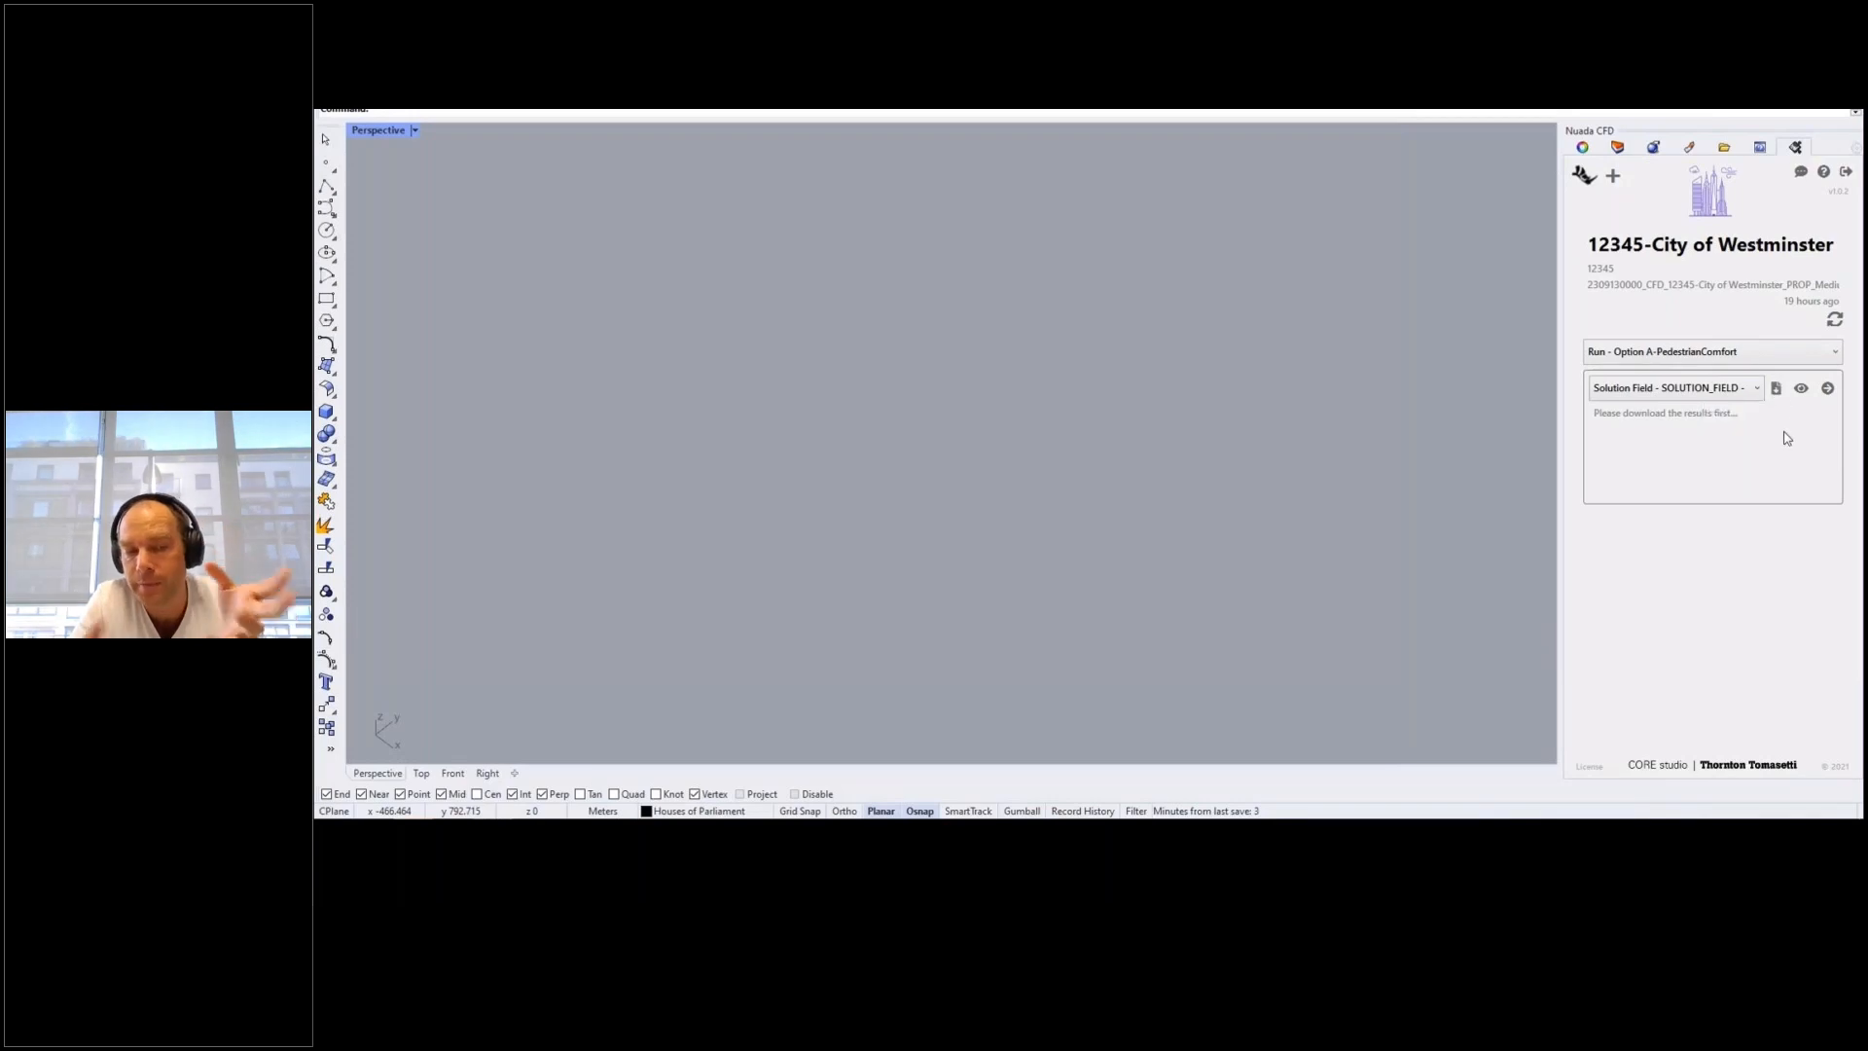
left_click(1776, 390)
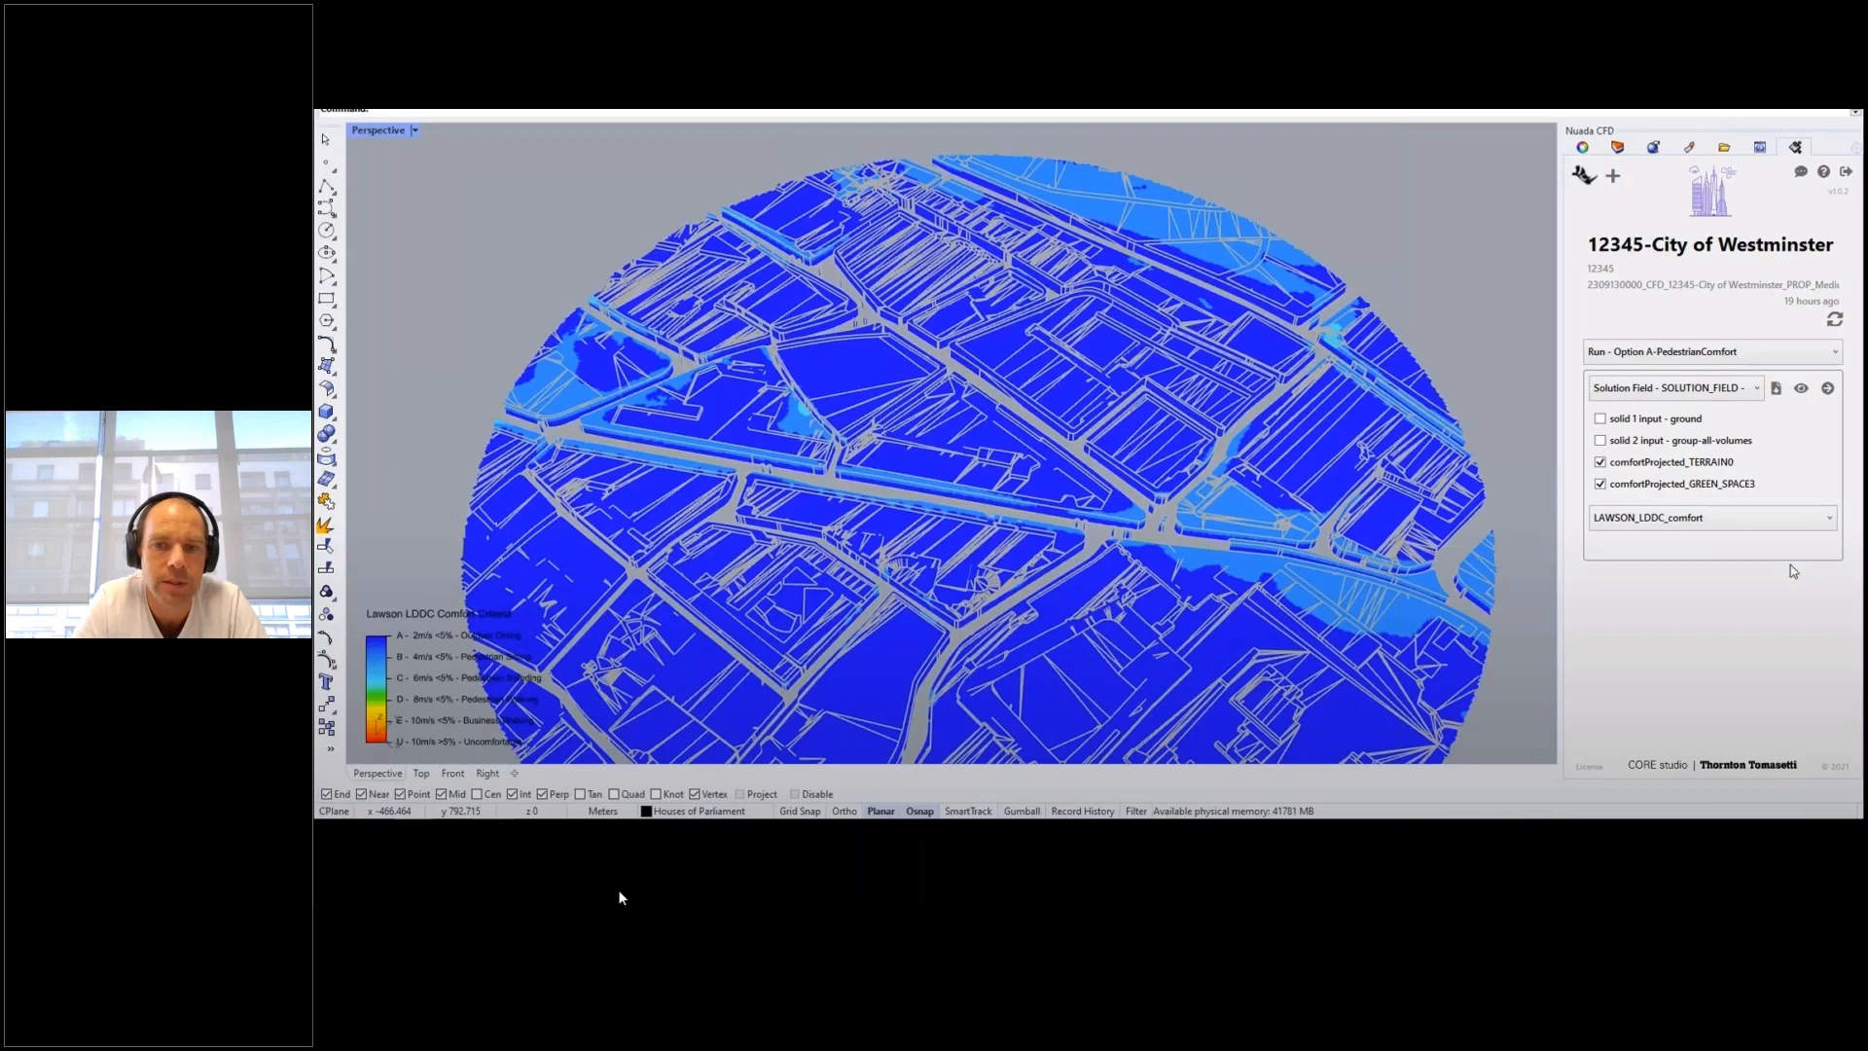
left_click(1601, 442)
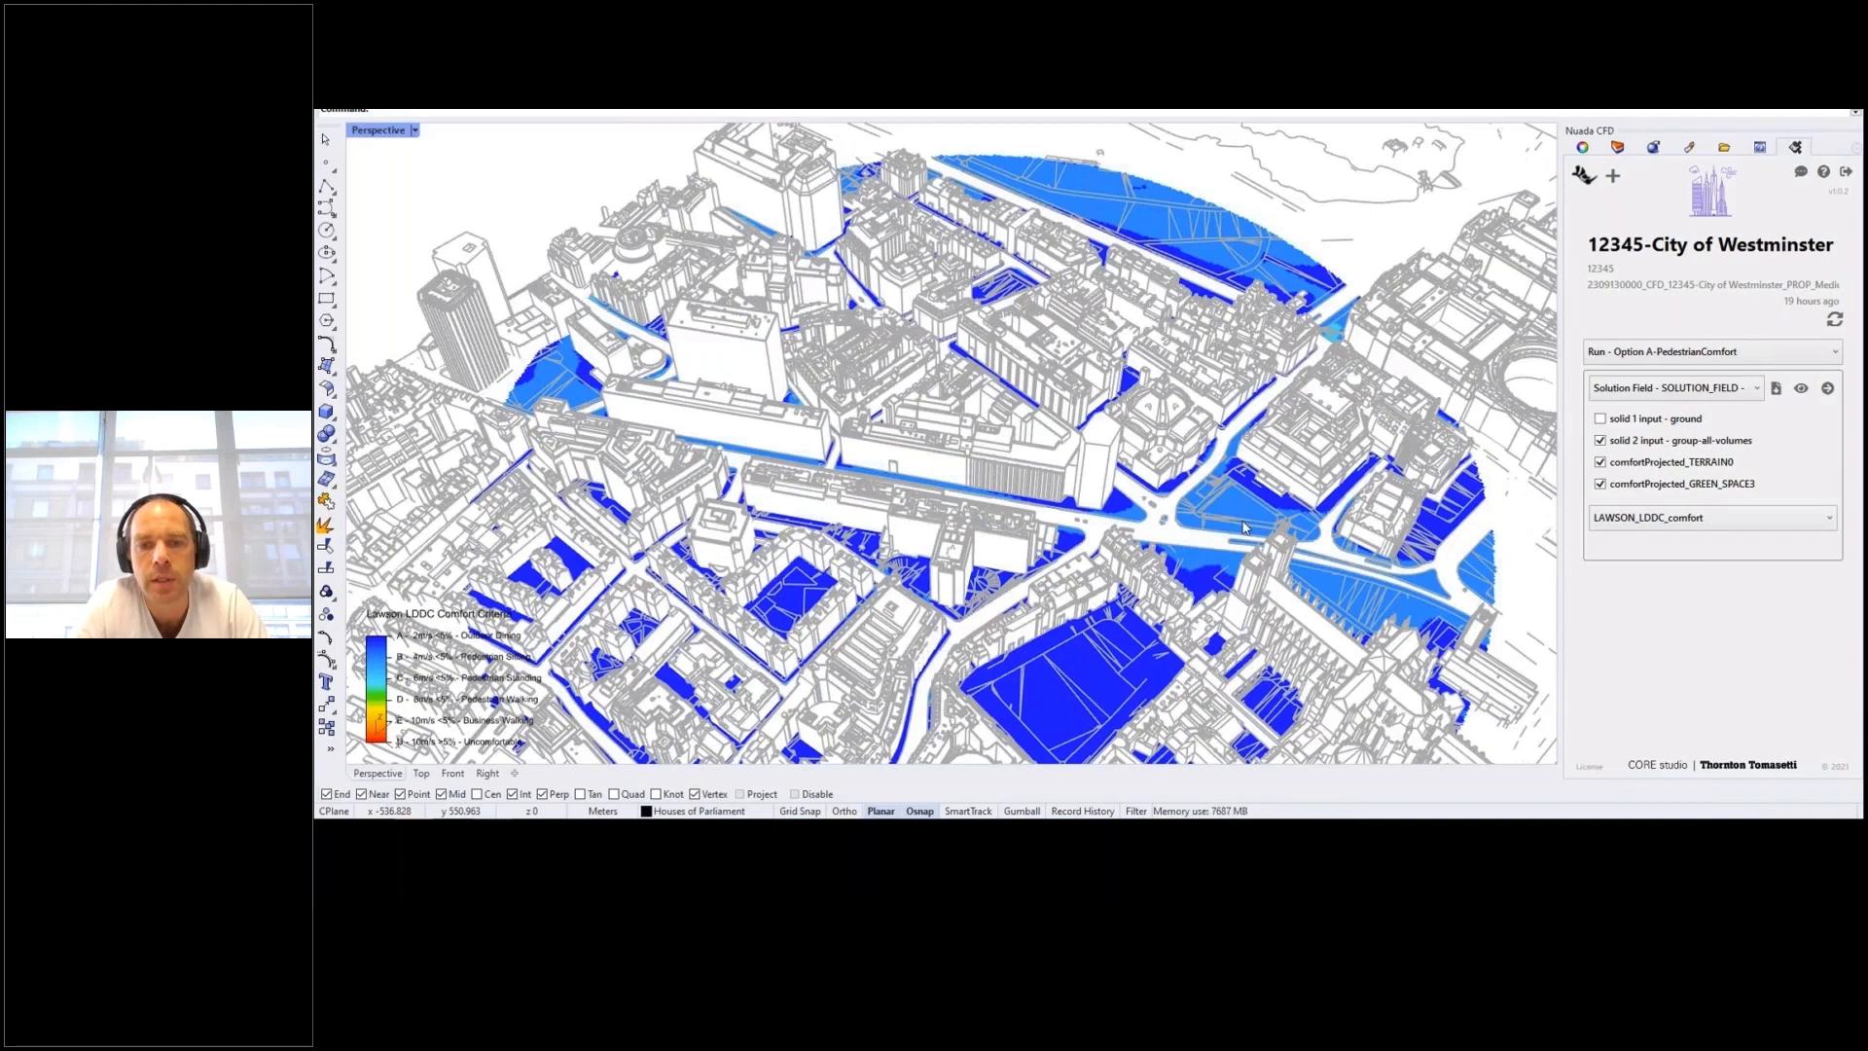
Switch the results to the Option B-PedestrianComfort run and download its STATISTICAL_SURFACE_SOLUTION solution field
left_click(1236, 519)
right_click_drag(1236, 520, 1173, 512)
left_click(1697, 351)
left_click(1690, 420)
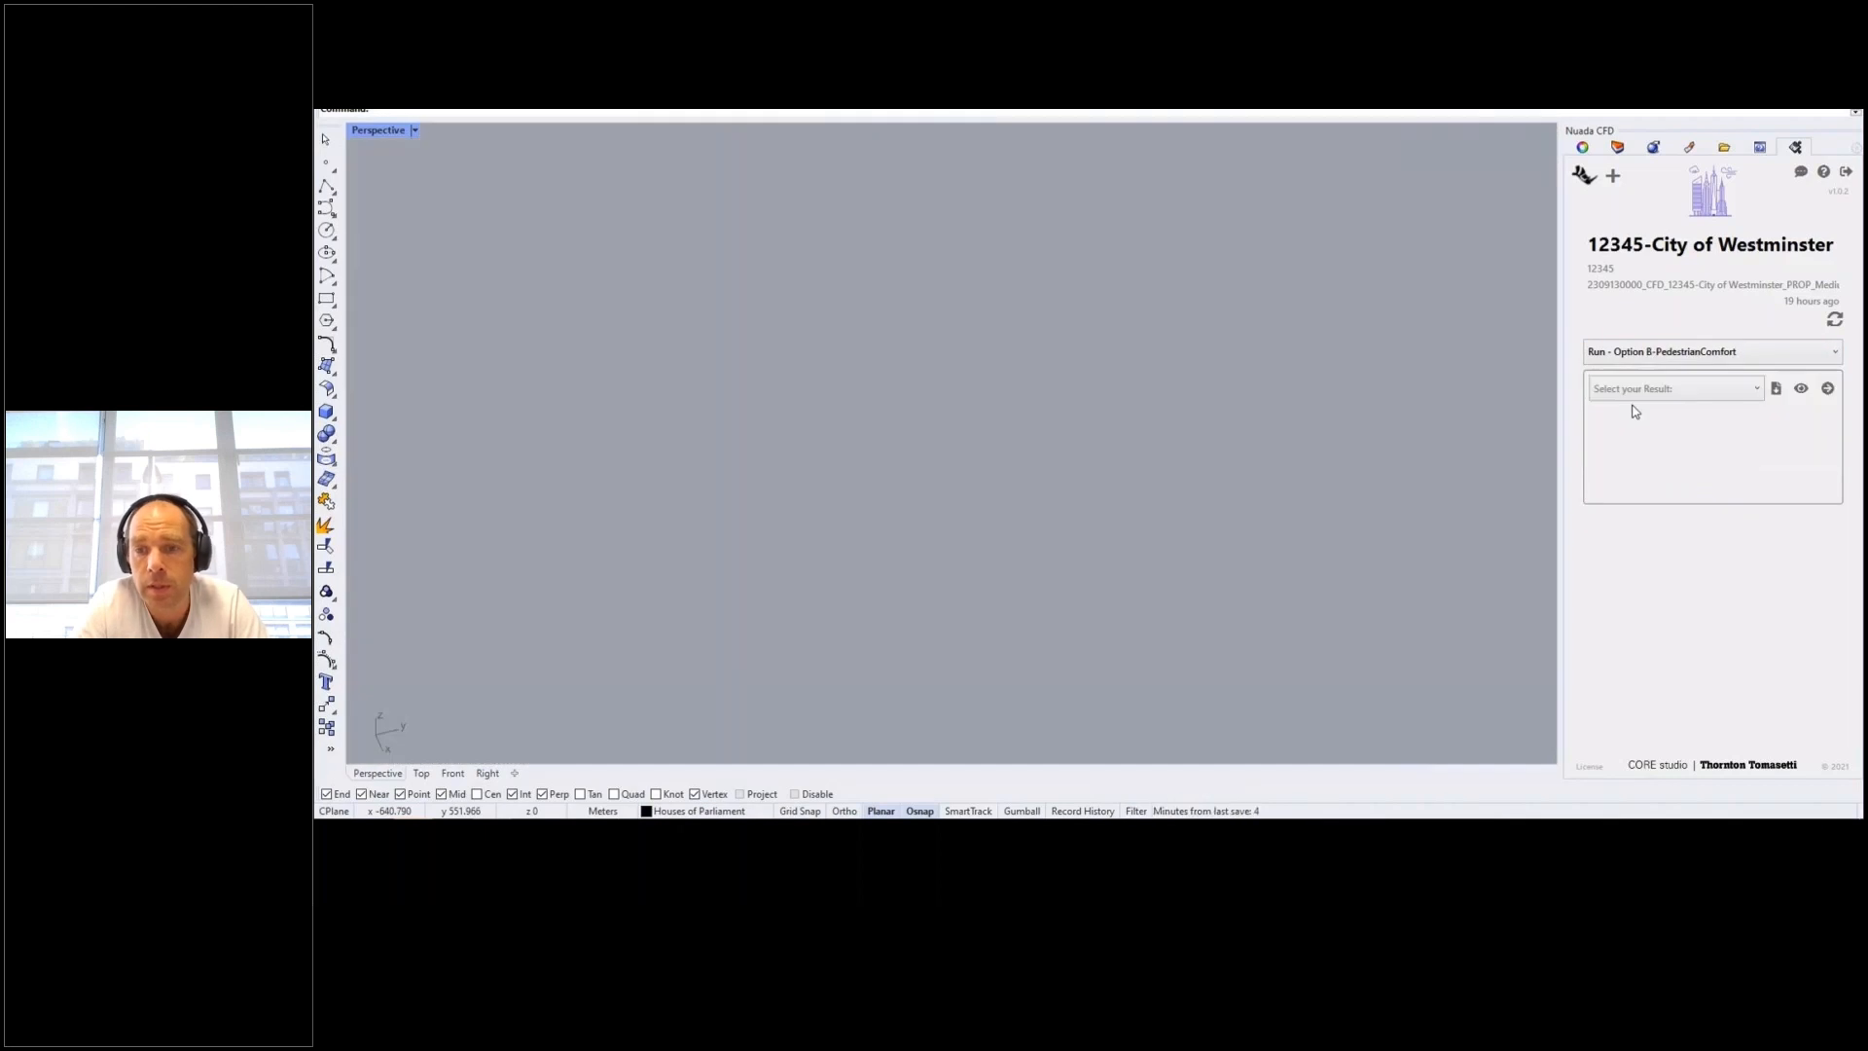
left_click(1666, 390)
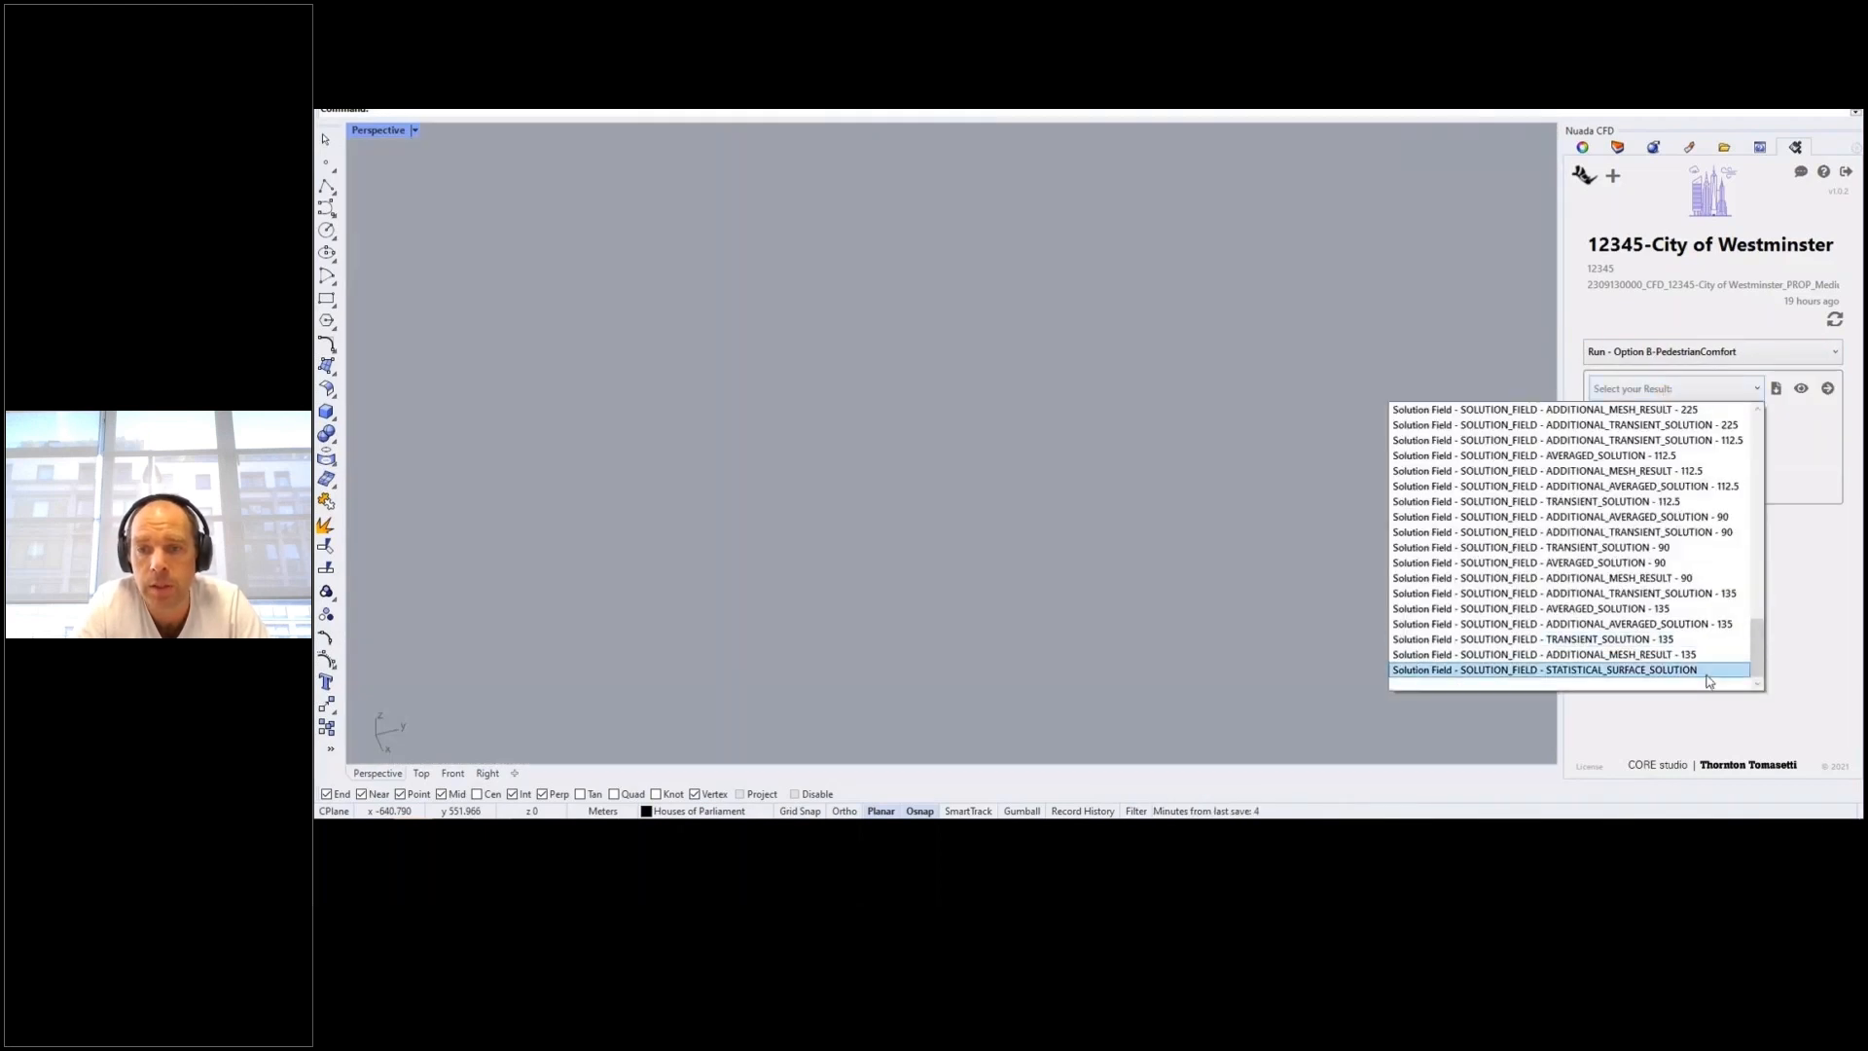
left_click(1709, 671)
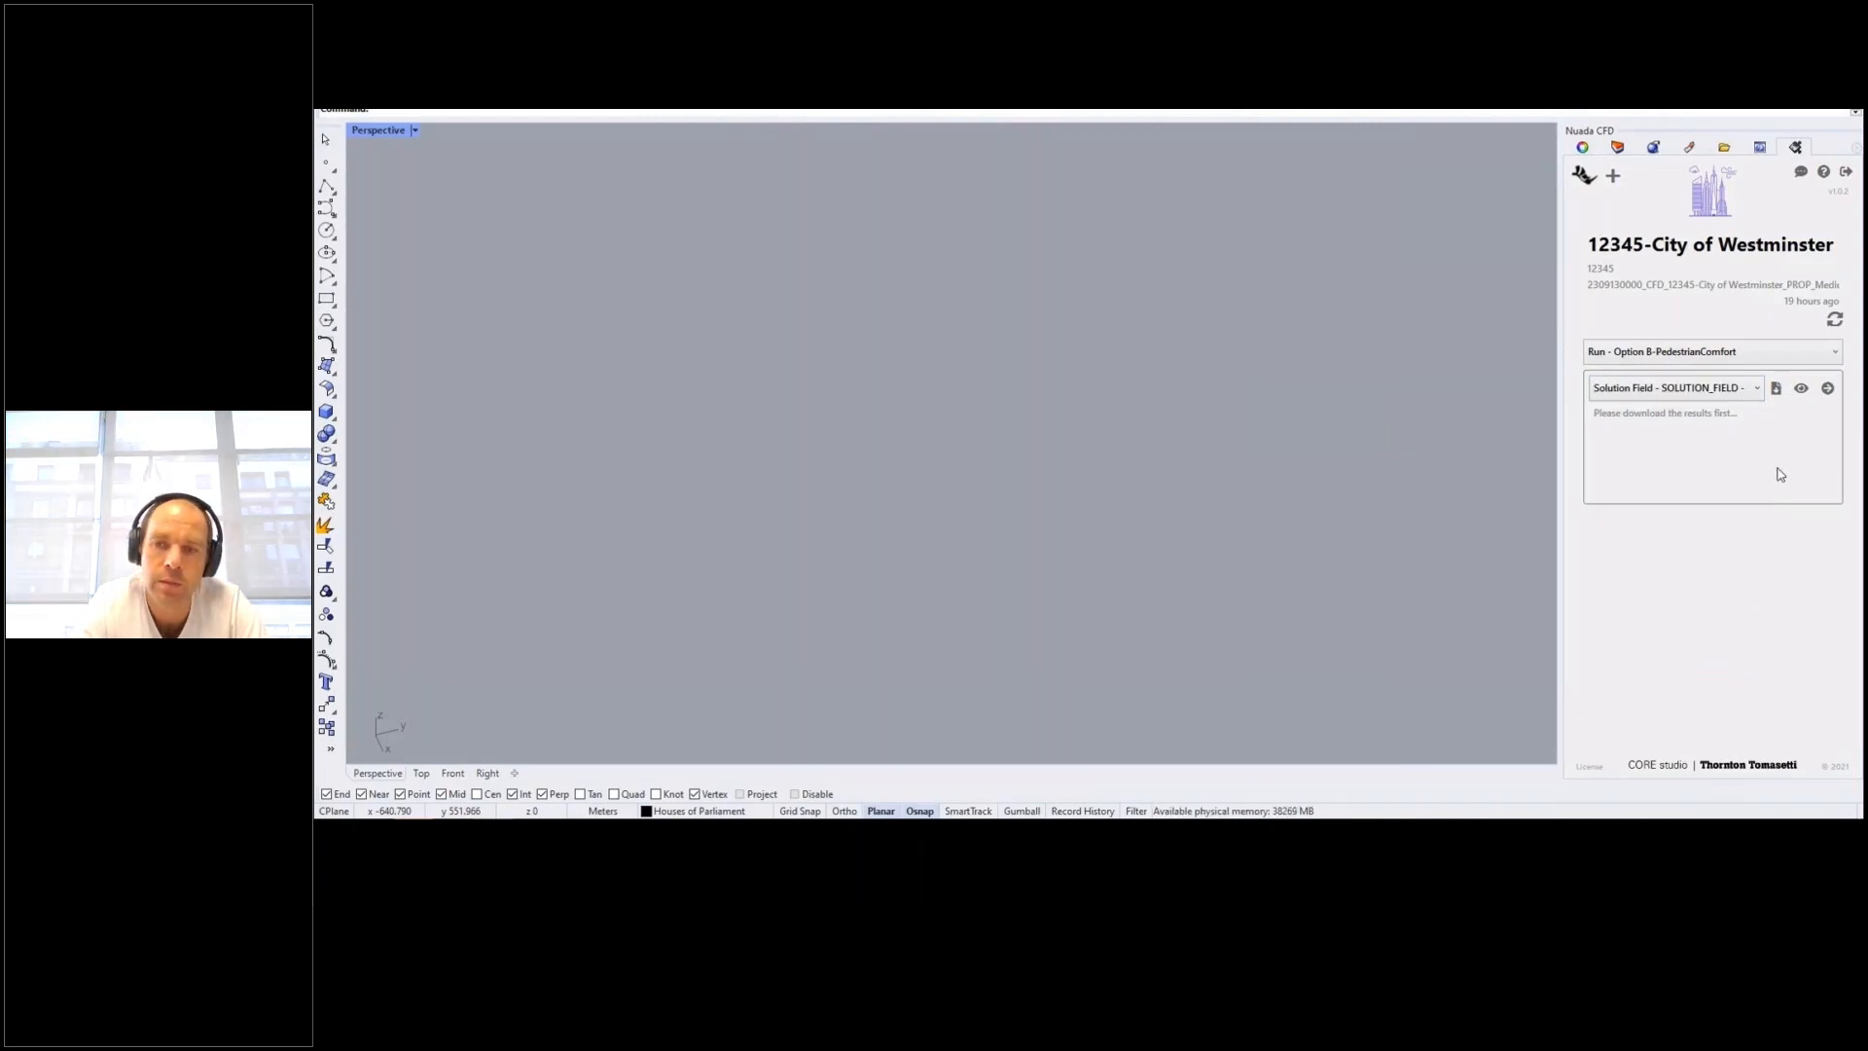
left_click(1775, 388)
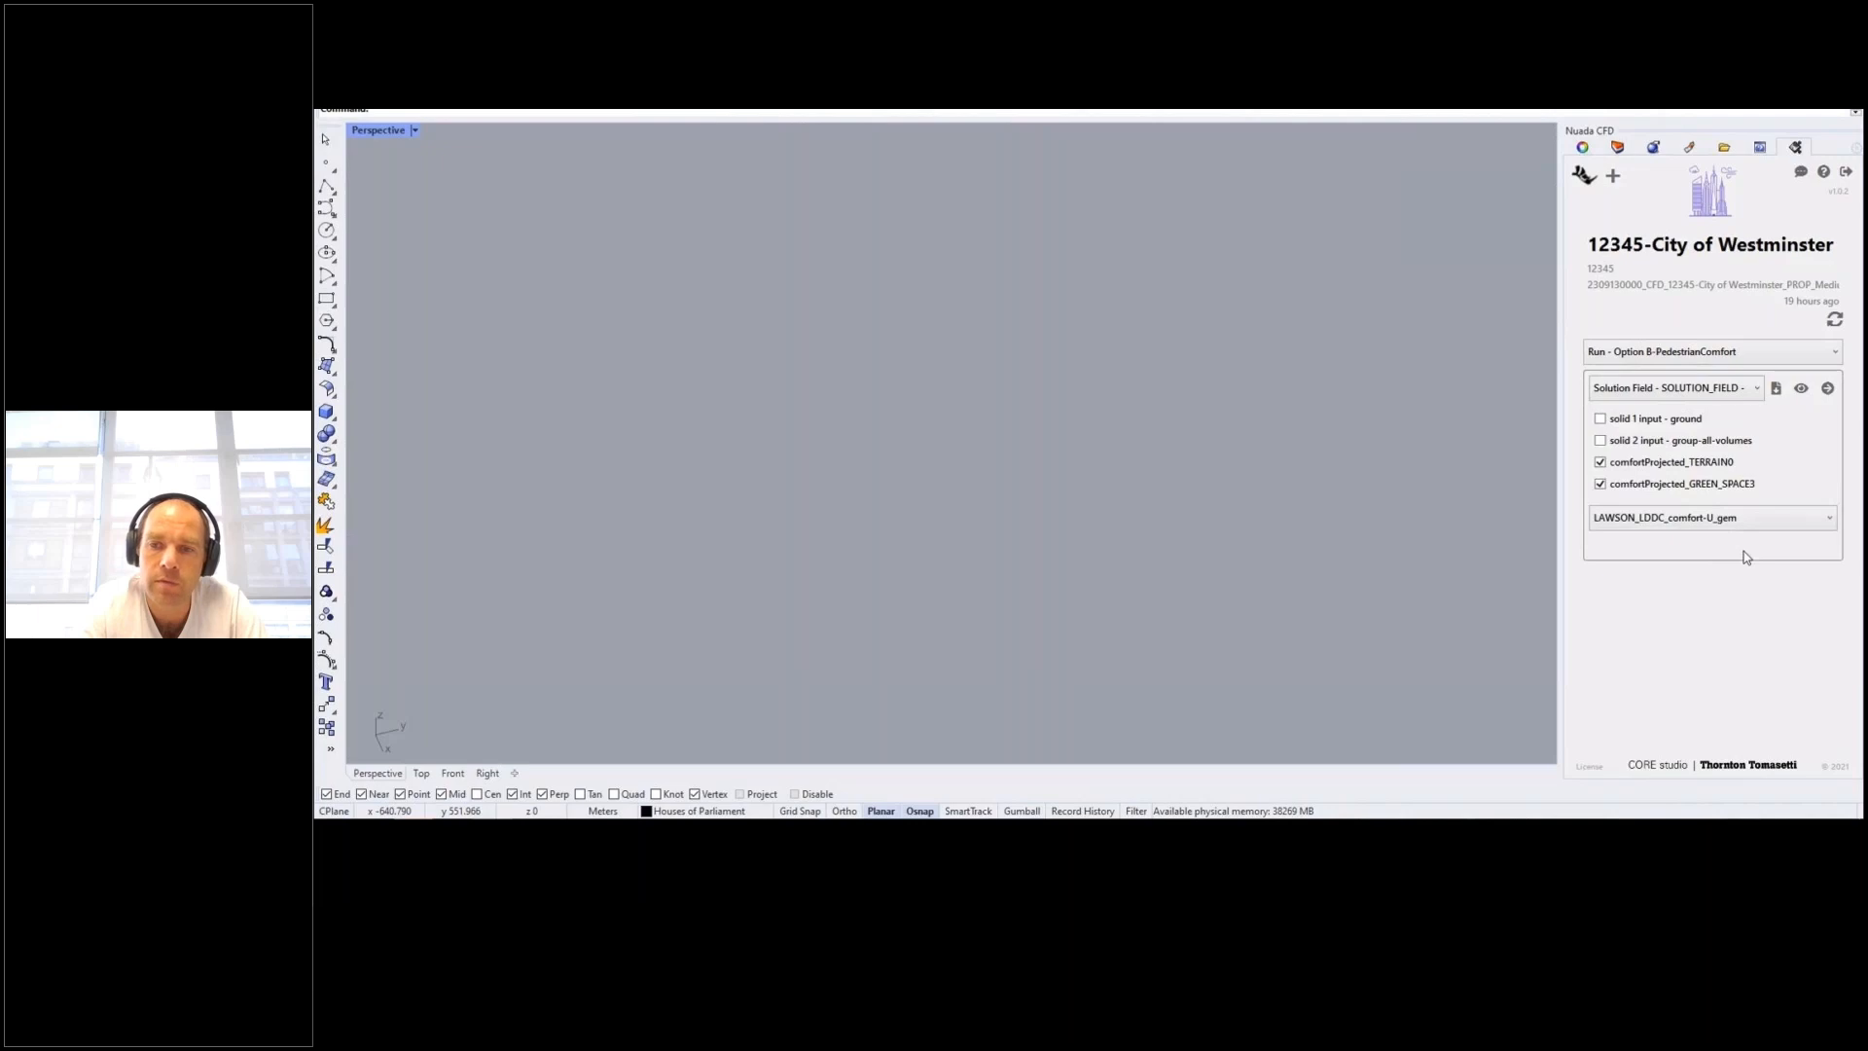
Display the Option B results with the LAWSON_LDDC_comfort criterion and include the group-all-volumes buildings
left_click(1742, 519)
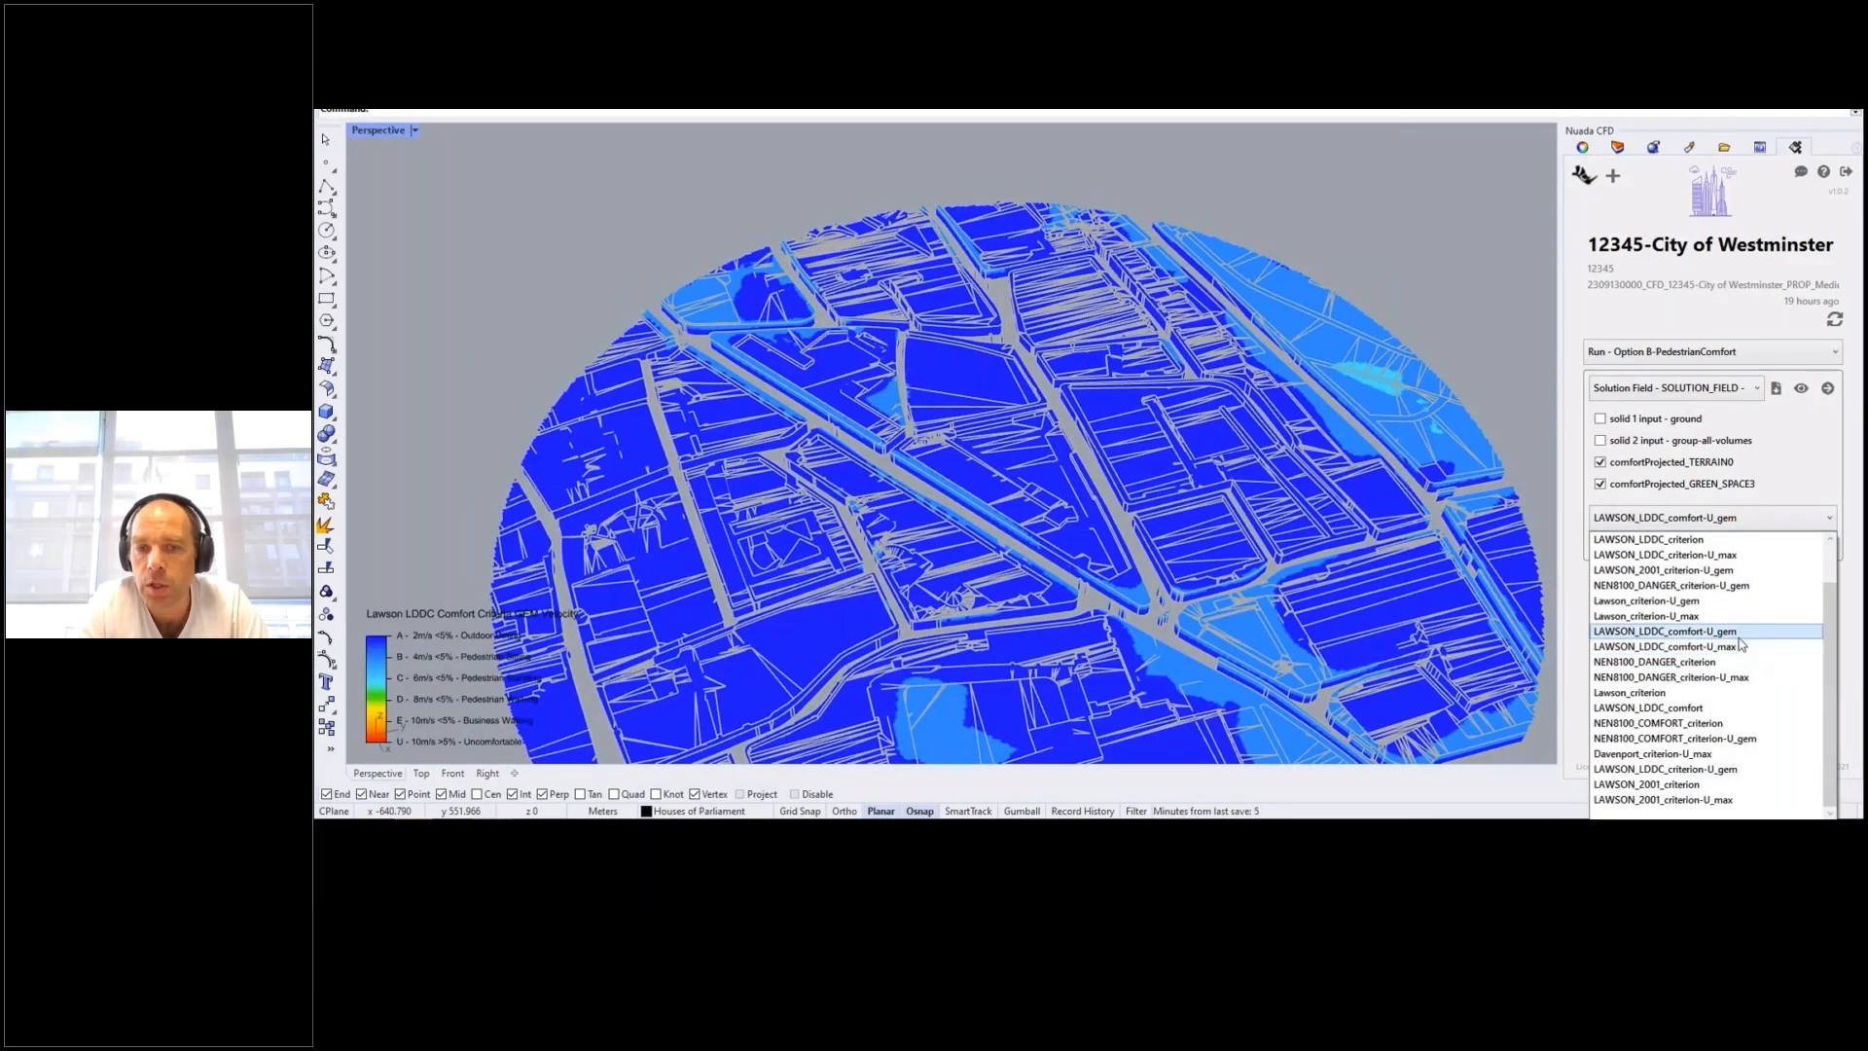
scroll(1722, 542, "up", 1)
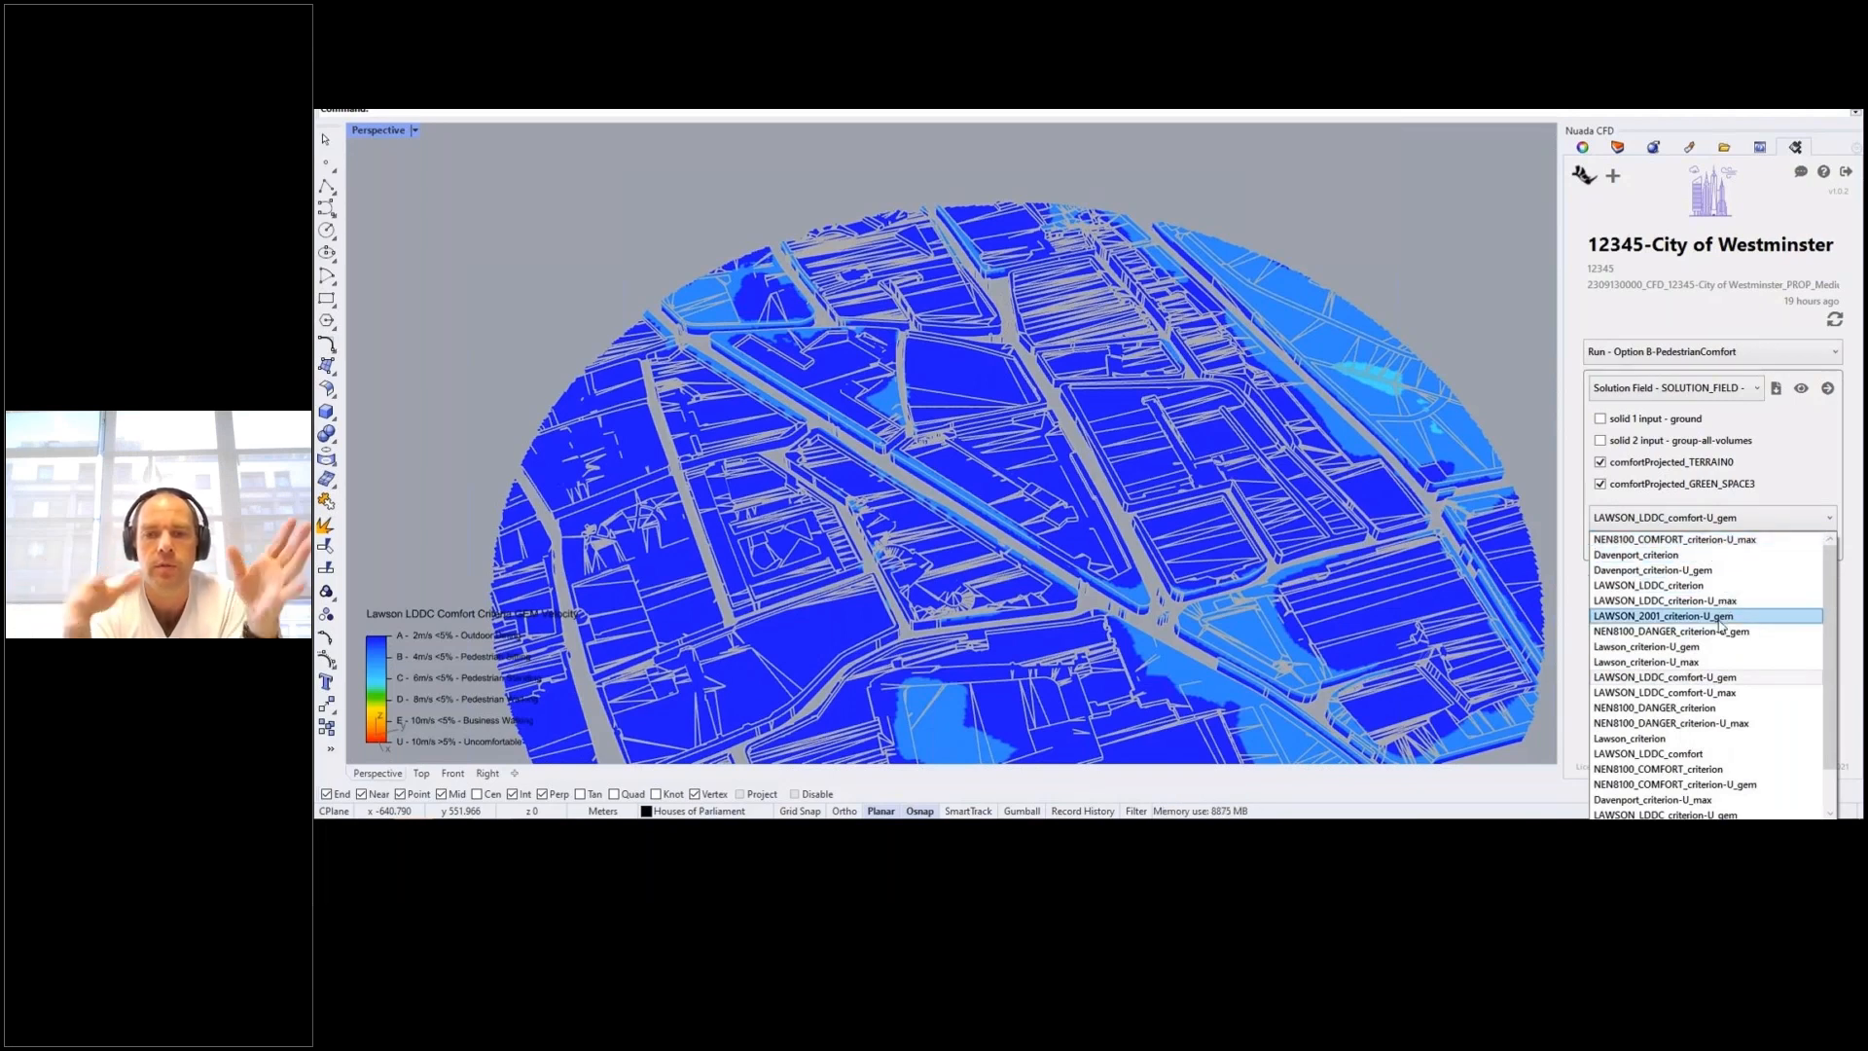
left_click(1714, 754)
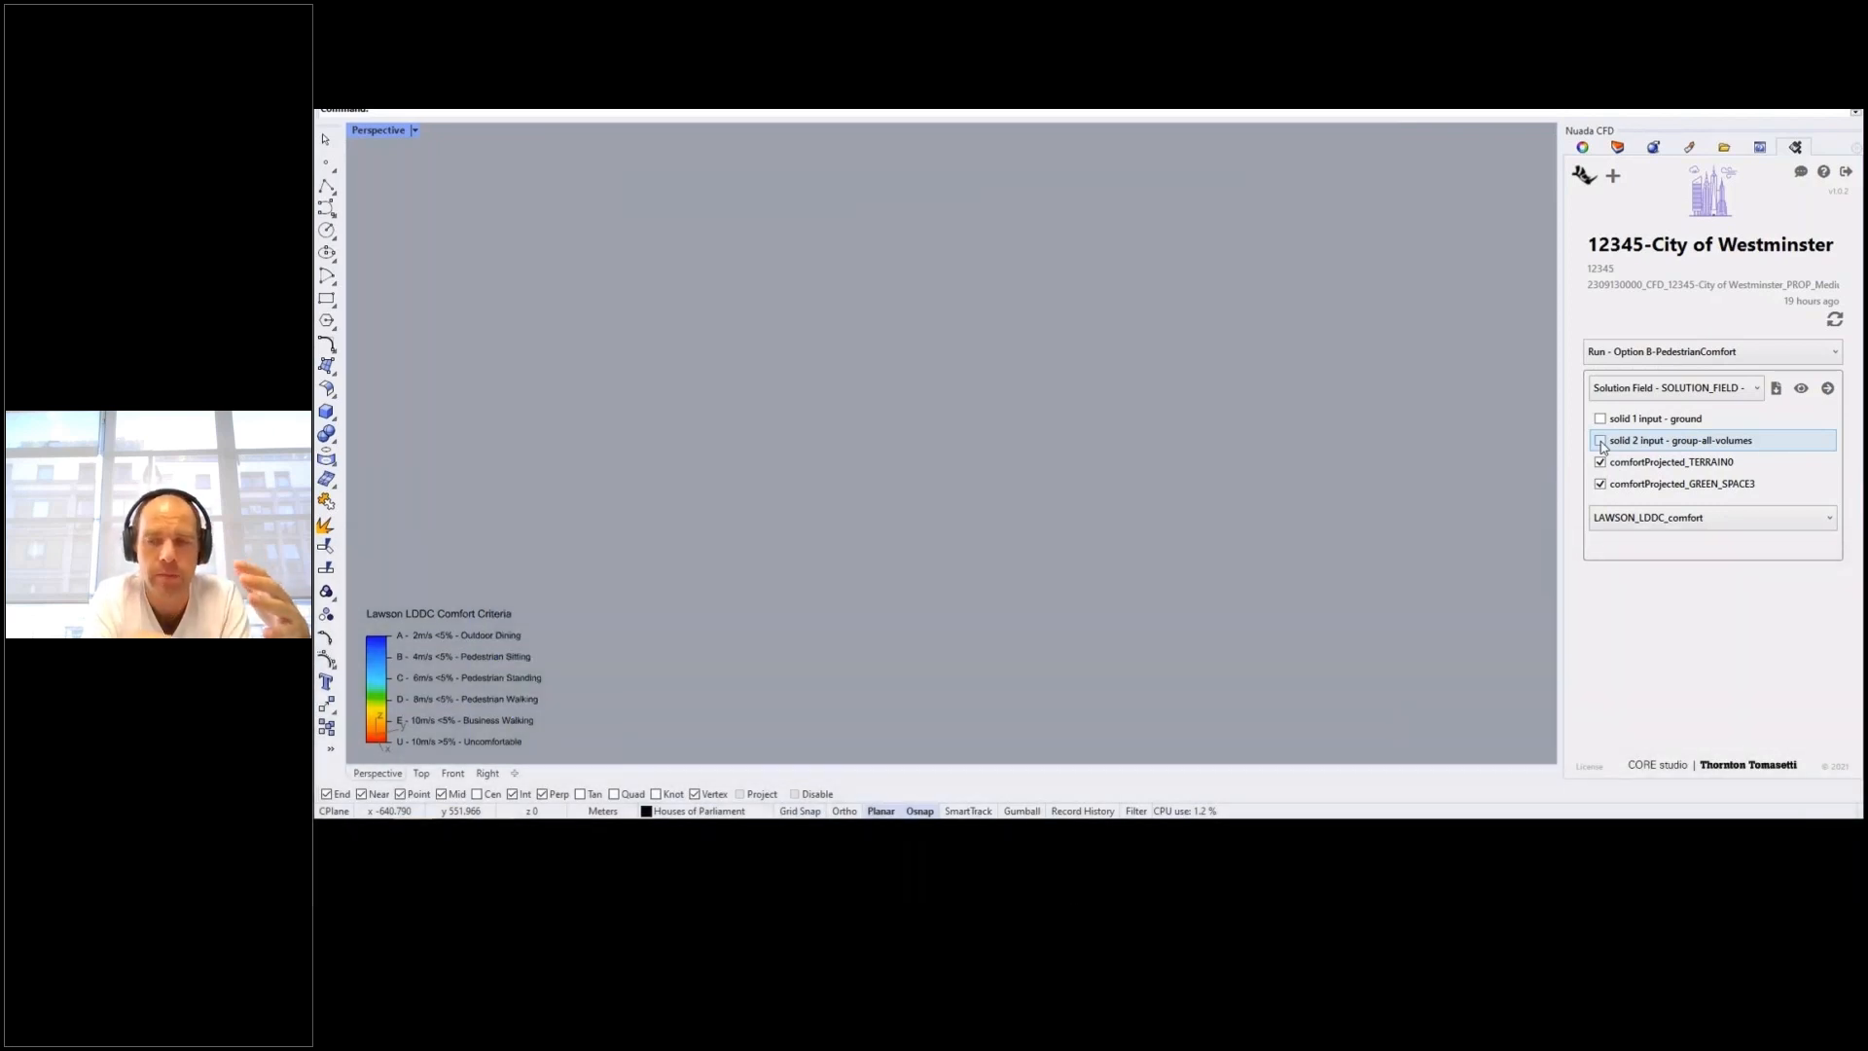
left_click(1600, 441)
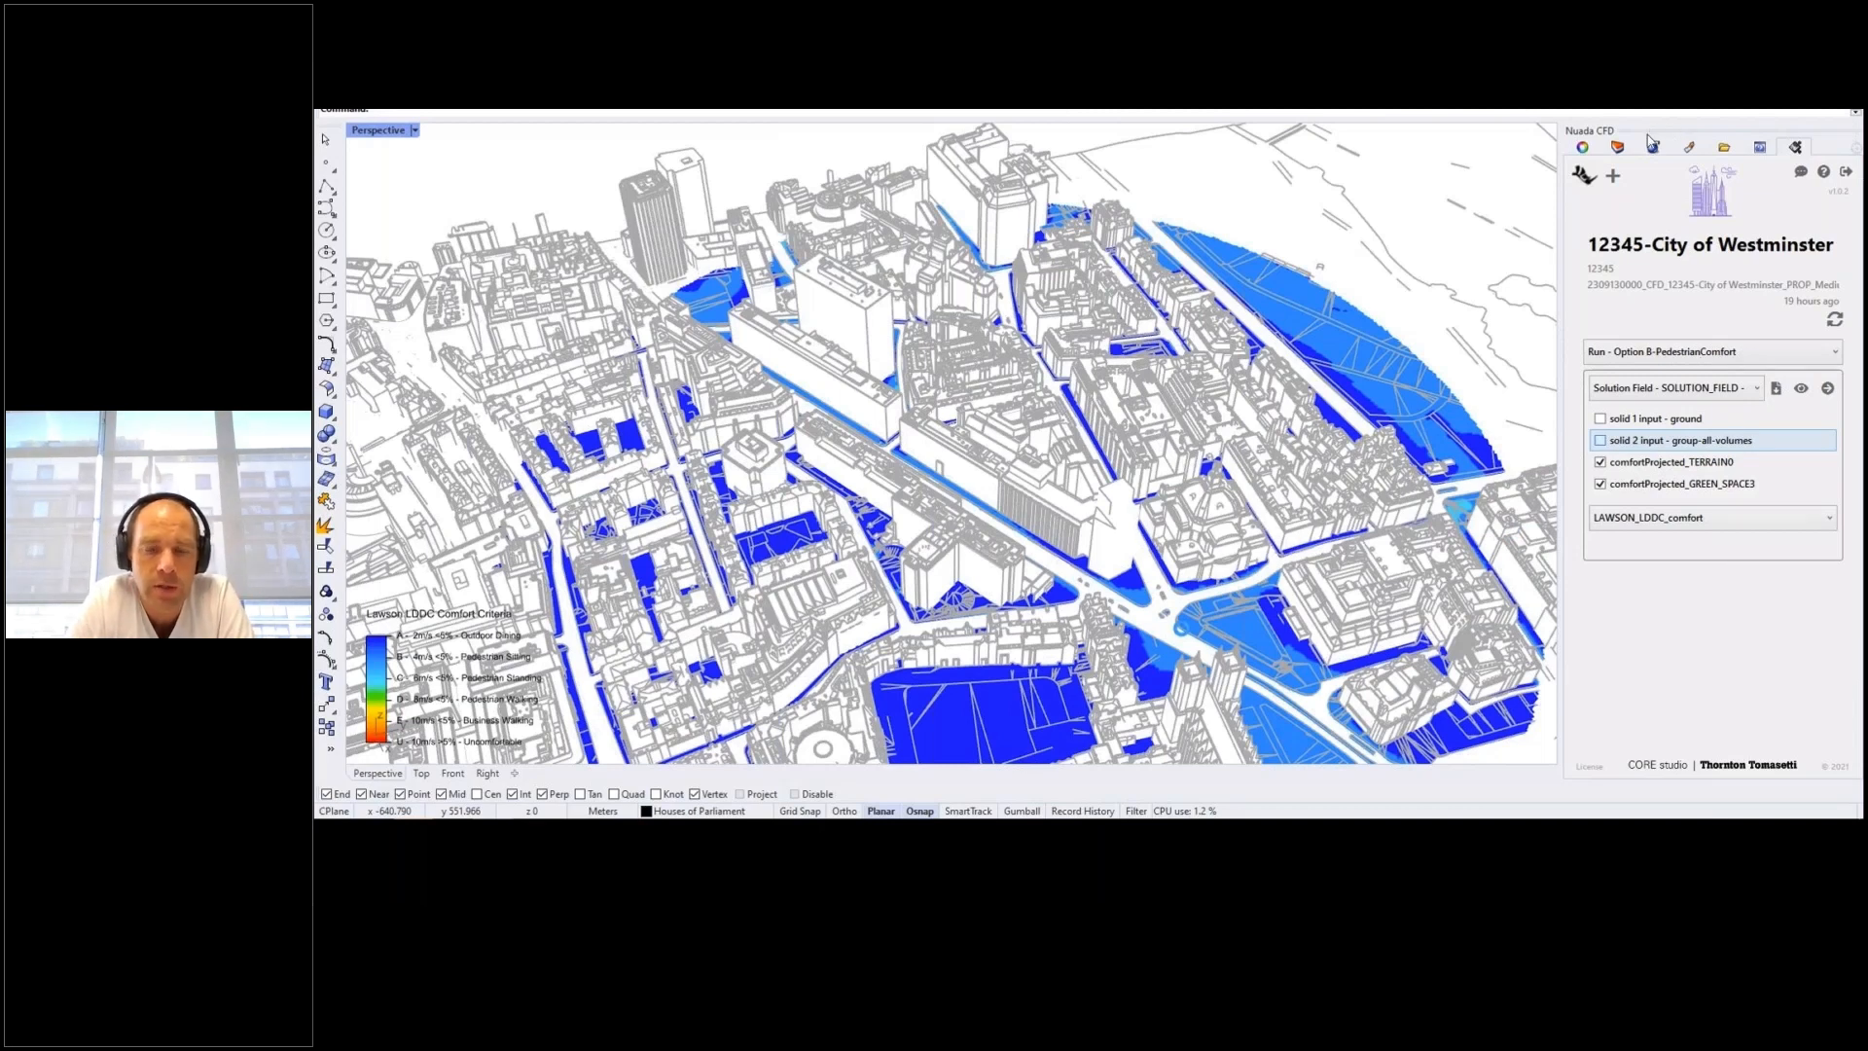
left_click(1600, 440)
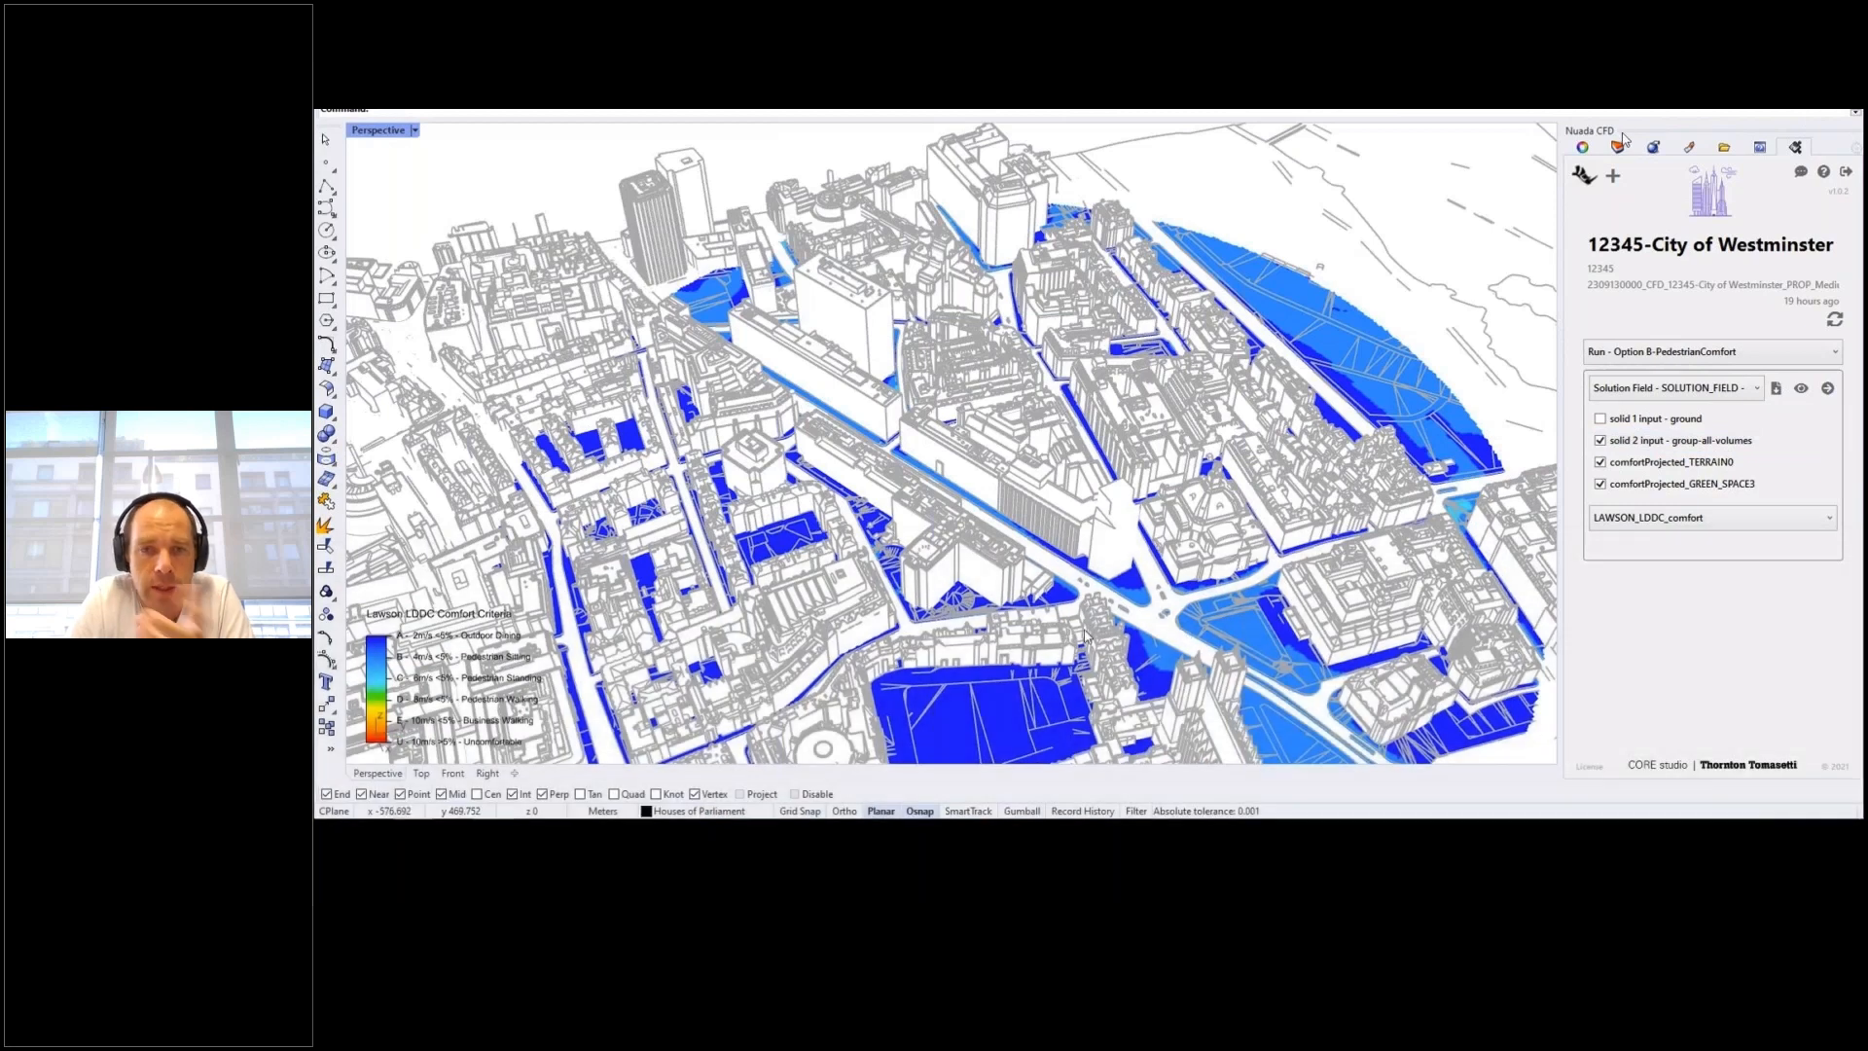
Bring the original model geometry back into view around the Option B comfort results and hide the group-all-volumes solid
mouse_move(1083, 636)
right_mouse_down()
mouse_move(1136, 627)
mouse_move(1133, 645)
right_mouse_up()
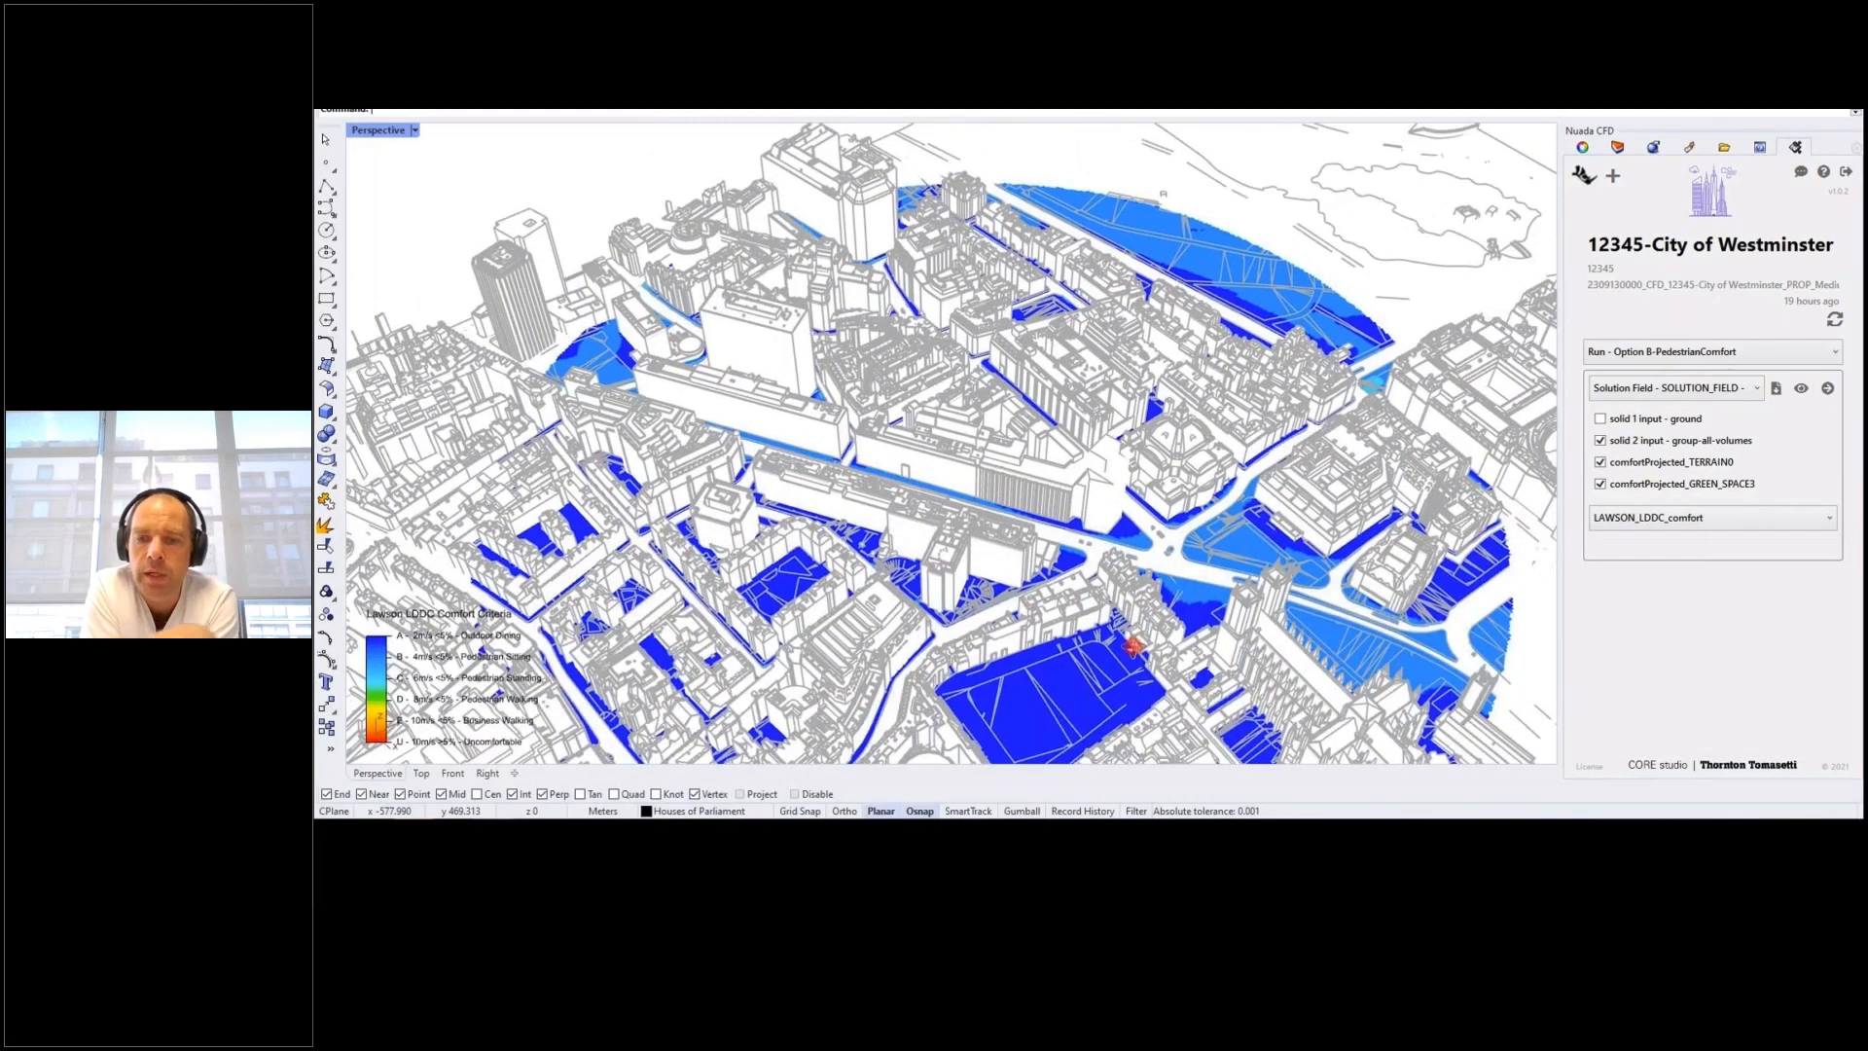
mouse_move(1133, 646)
right_mouse_down()
mouse_move(929, 627)
mouse_move(1062, 646)
right_mouse_up()
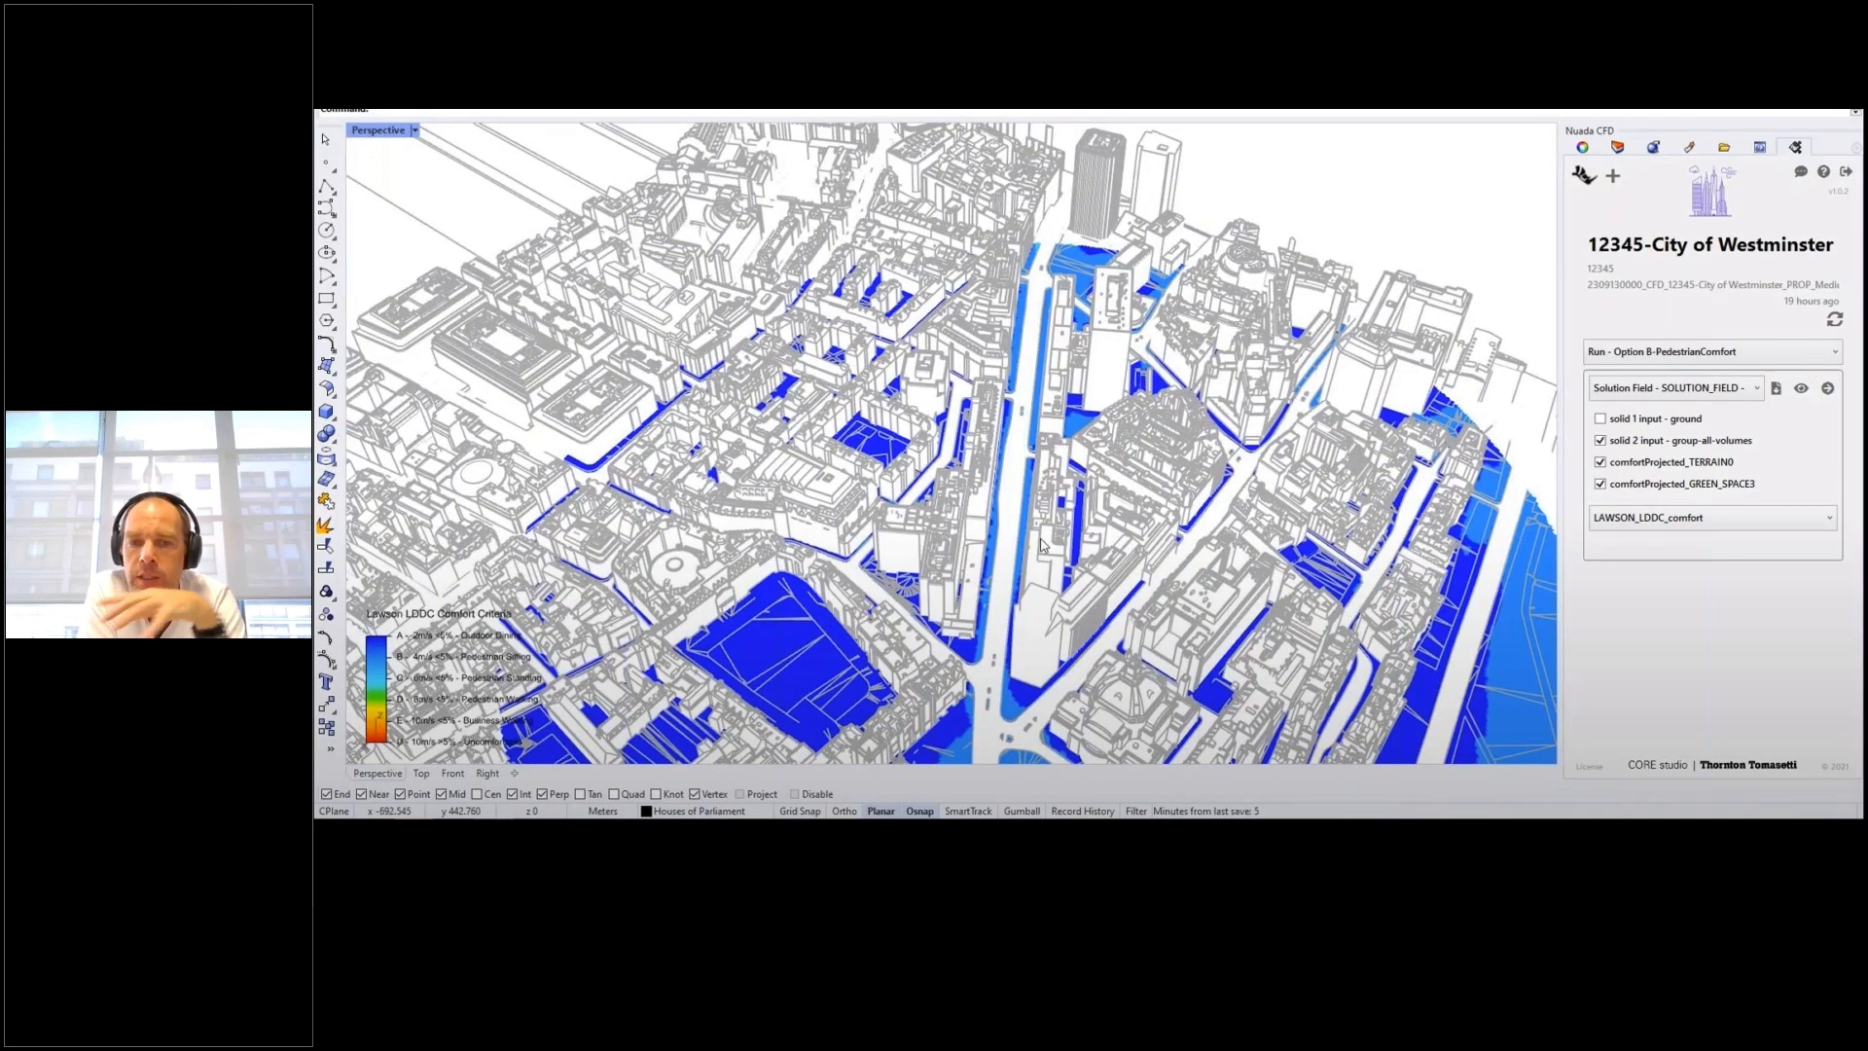
scroll(1041, 544, "down", 3)
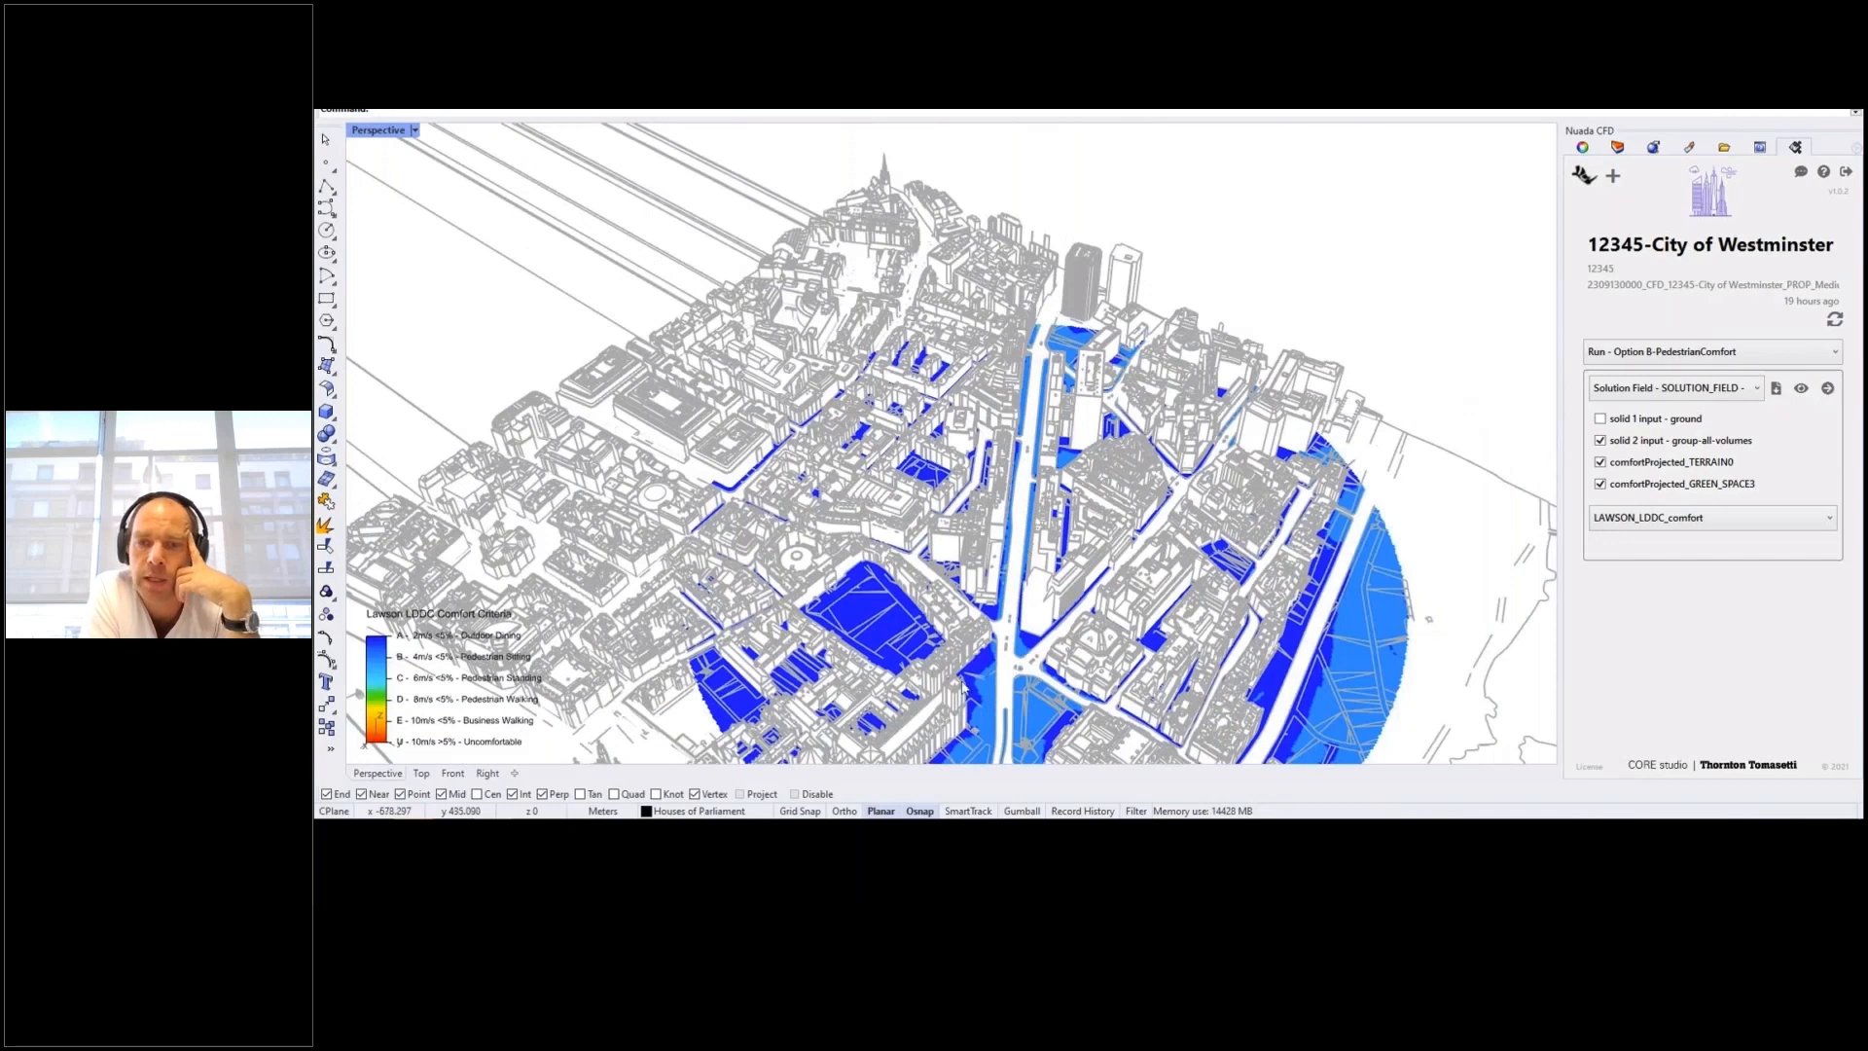
scroll(960, 689, "down", 2)
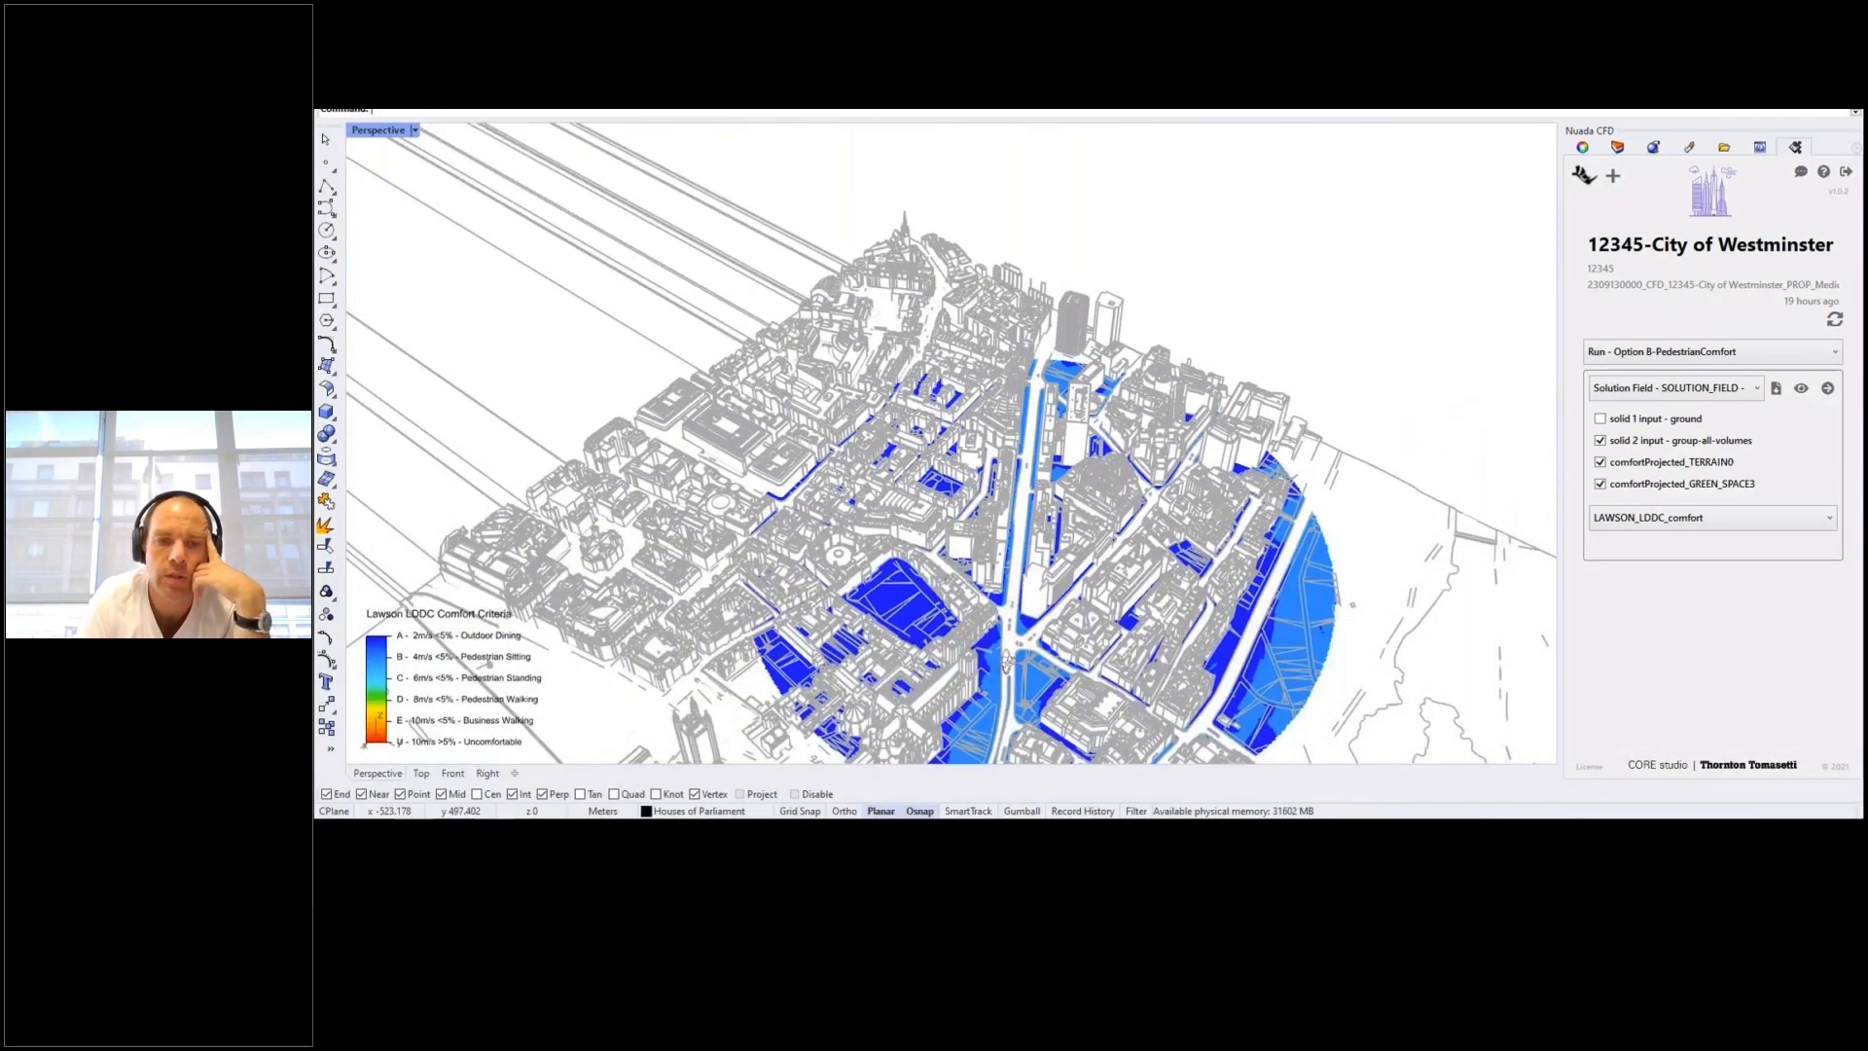
scroll(1007, 666, "down", 1)
right_click_drag(1009, 664, 1084, 630)
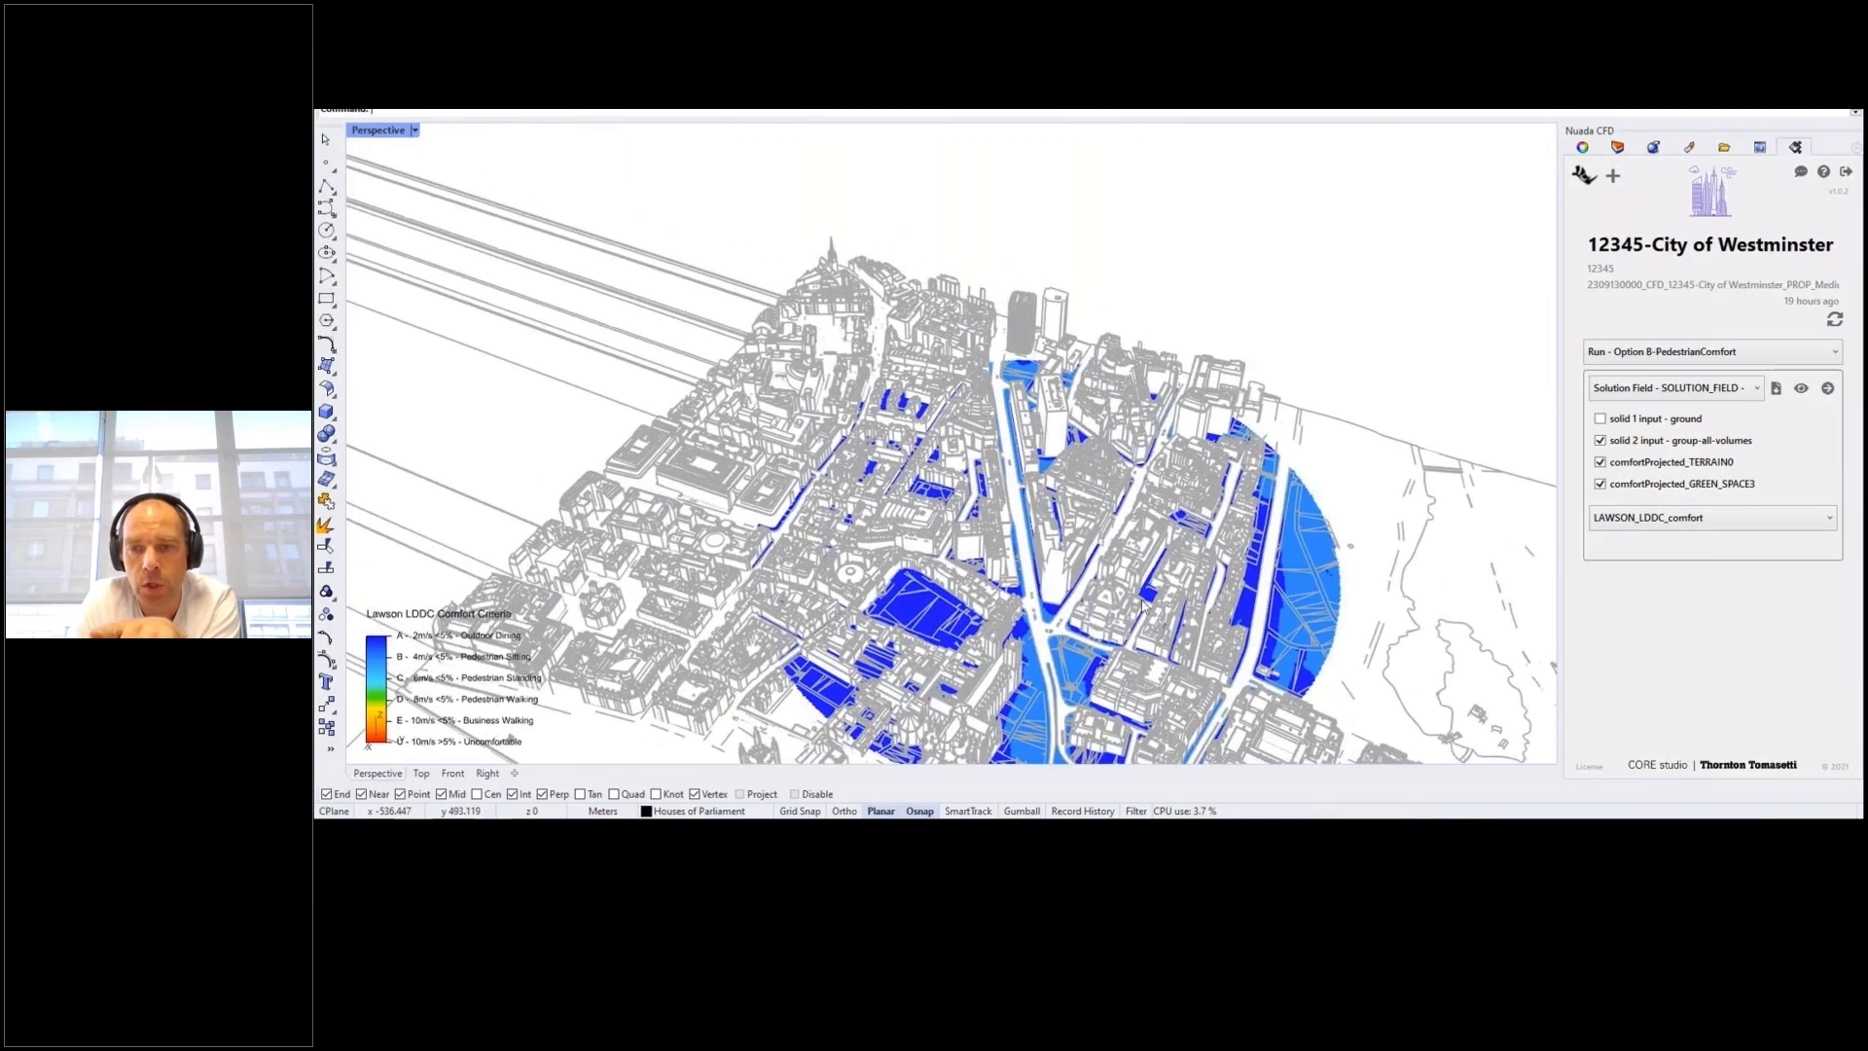
left_click(1801, 389)
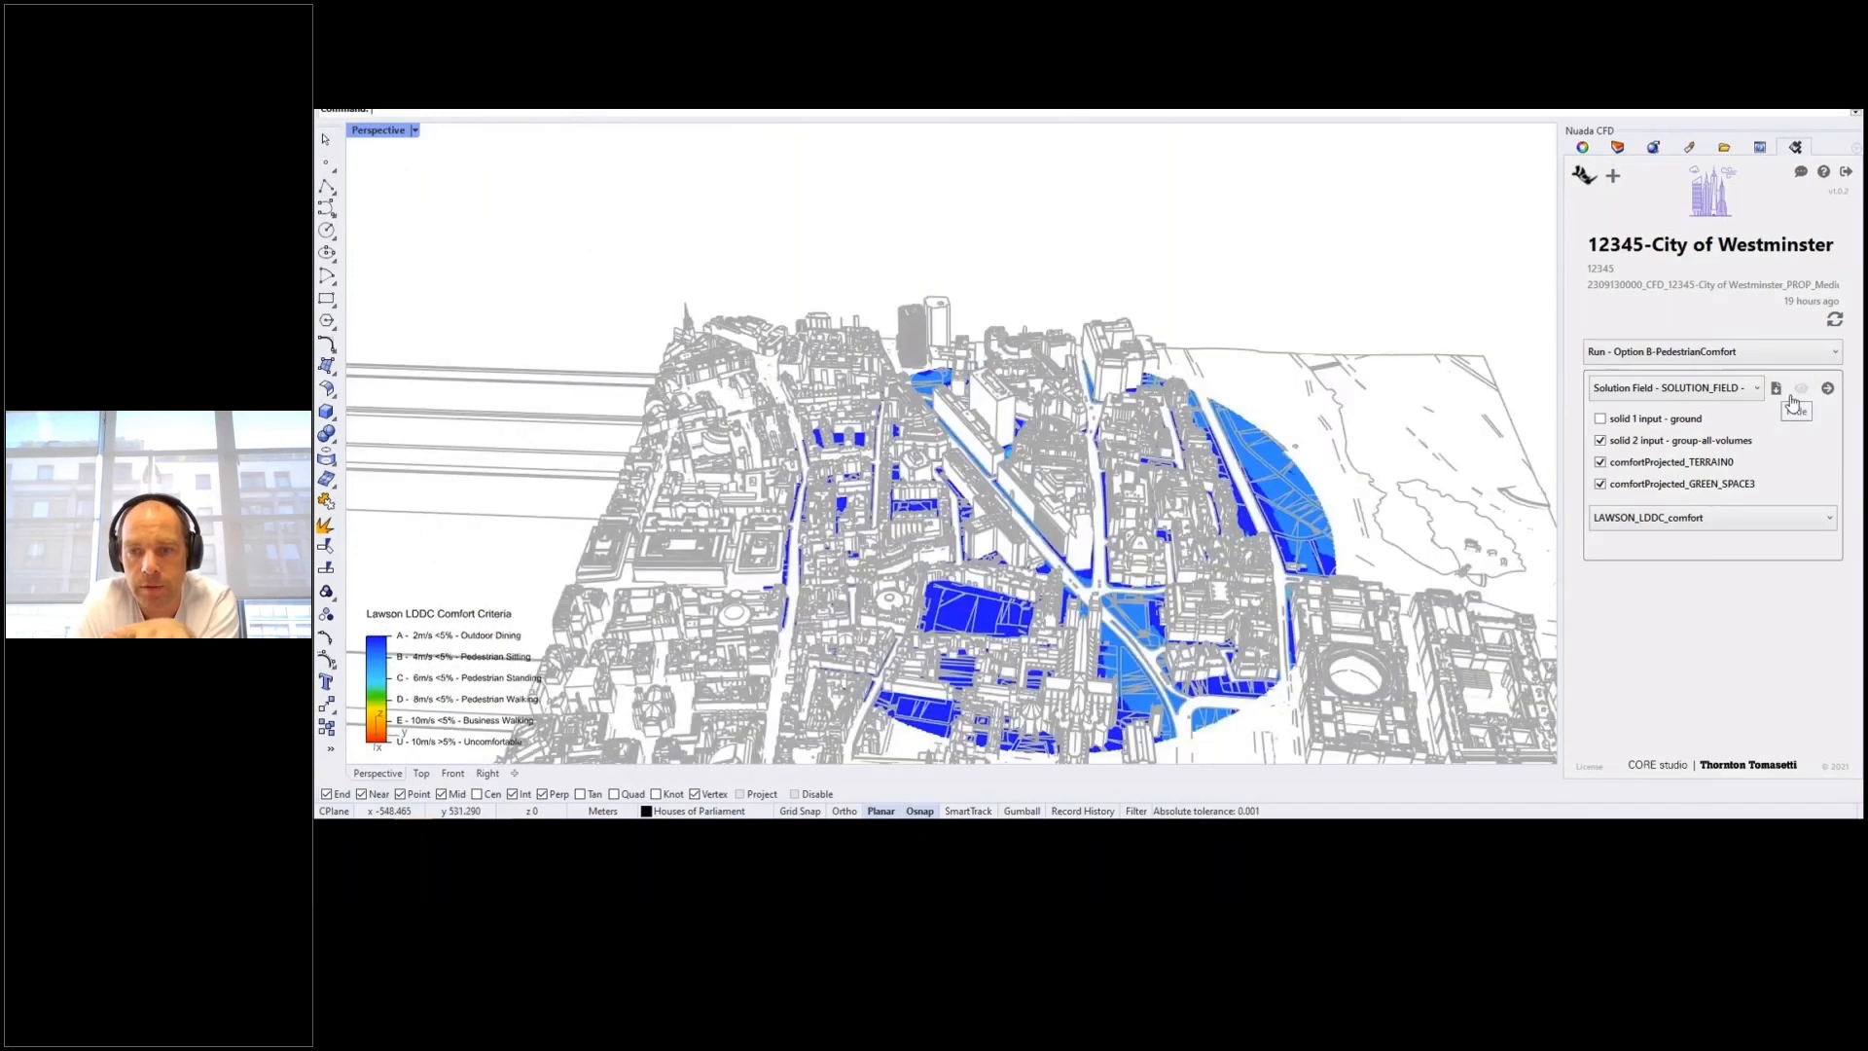
left_click(1599, 441)
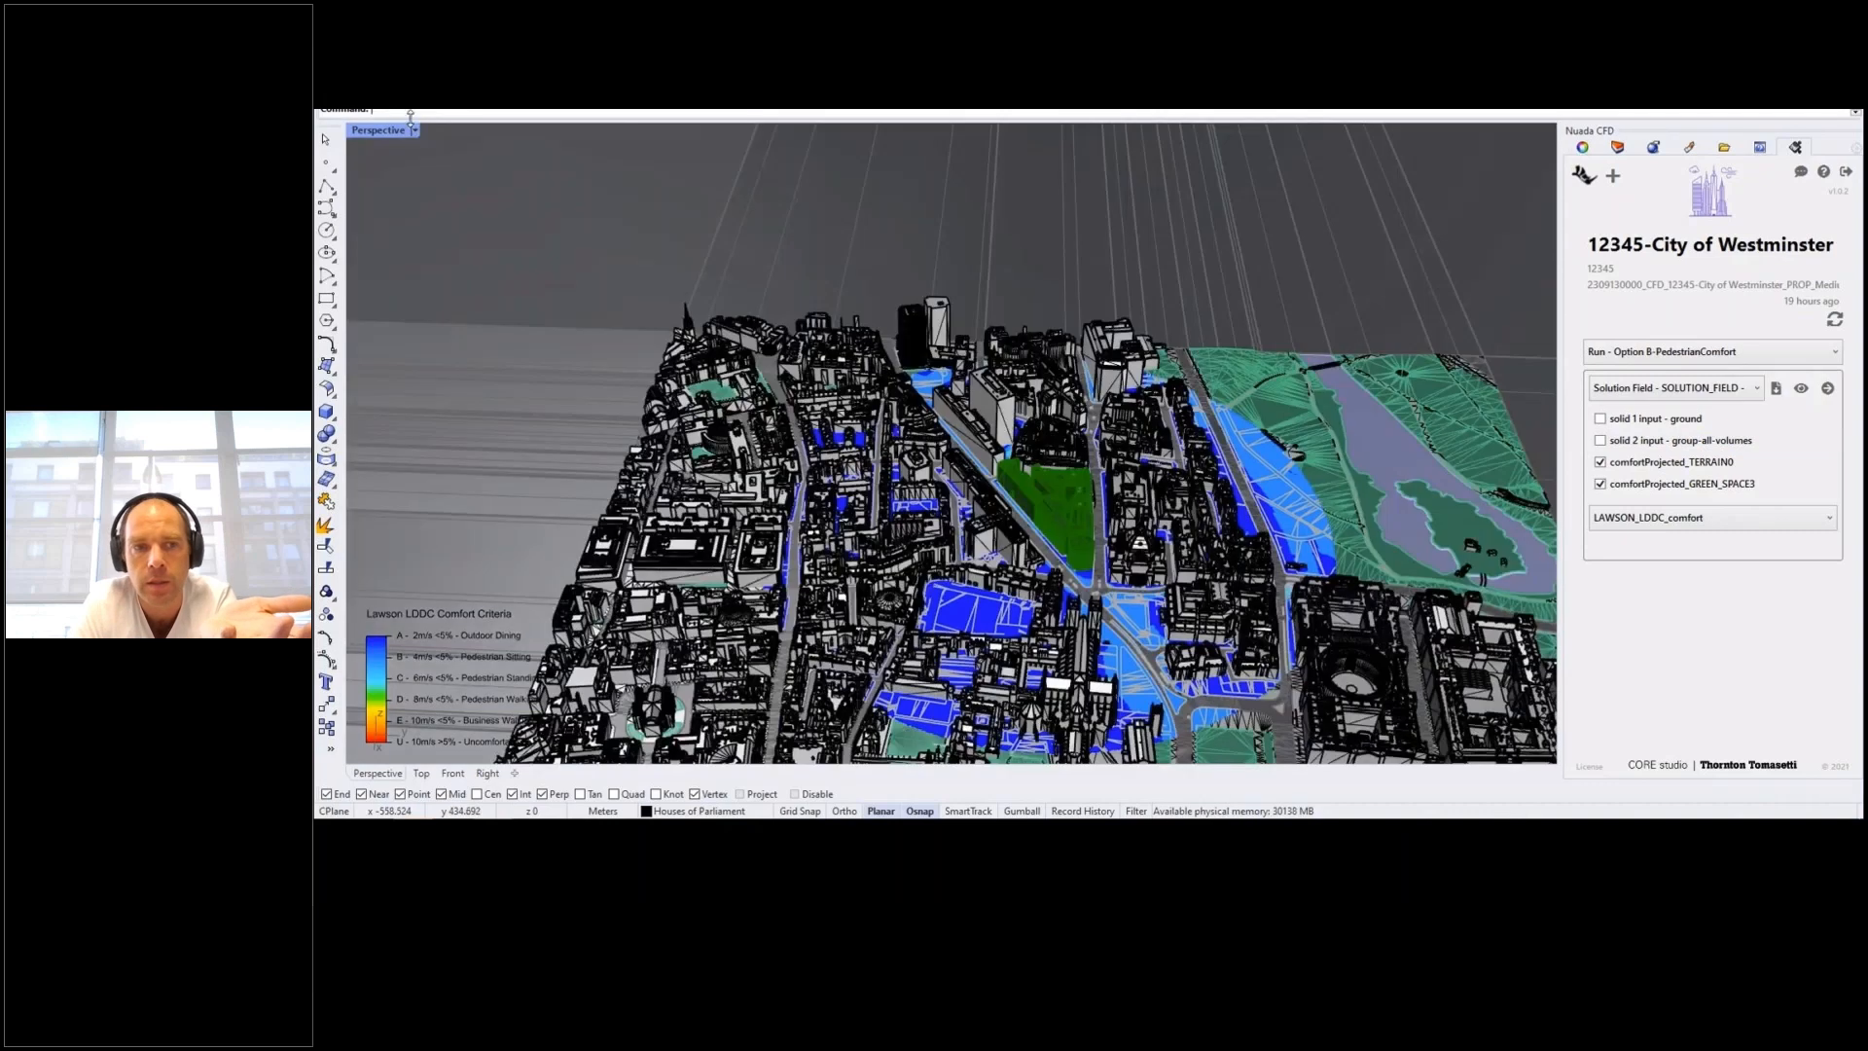
Turn on the Option B layer in place of the Existing Building layer and change the perspective viewport's display mode
left_click(1581, 147)
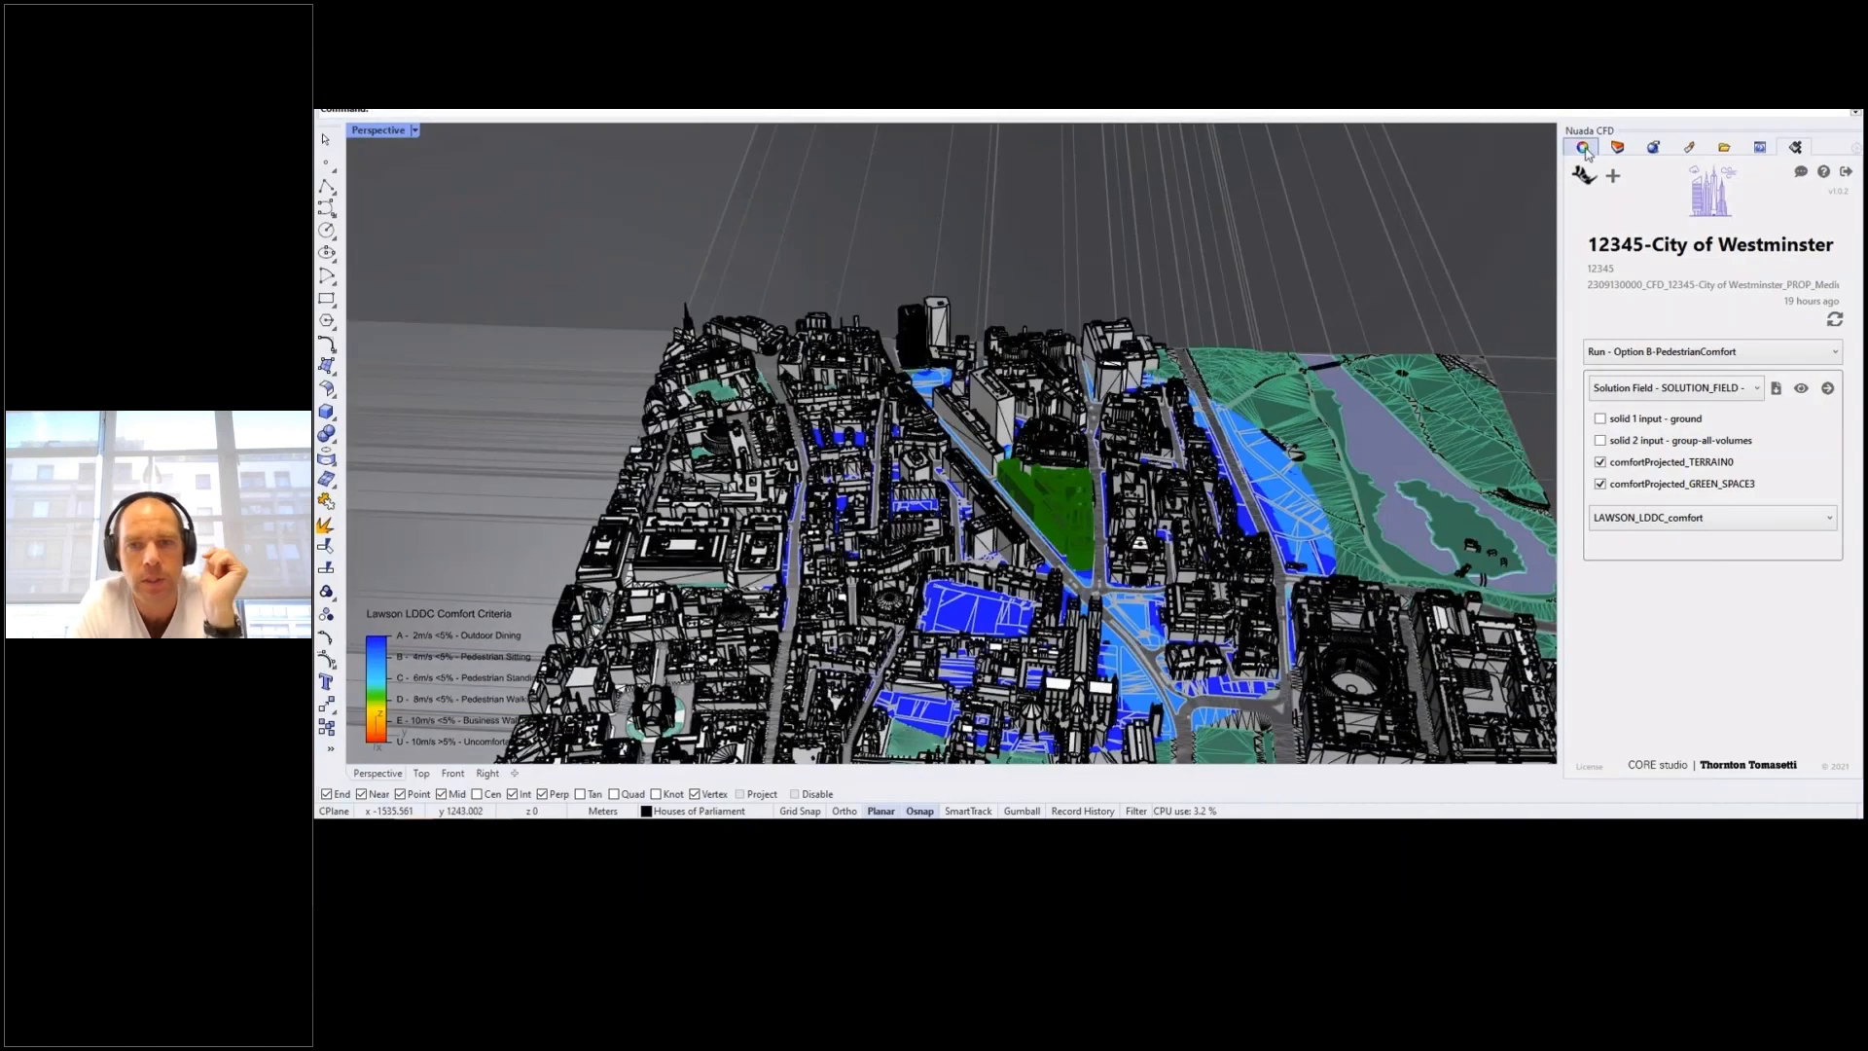
left_click(1618, 148)
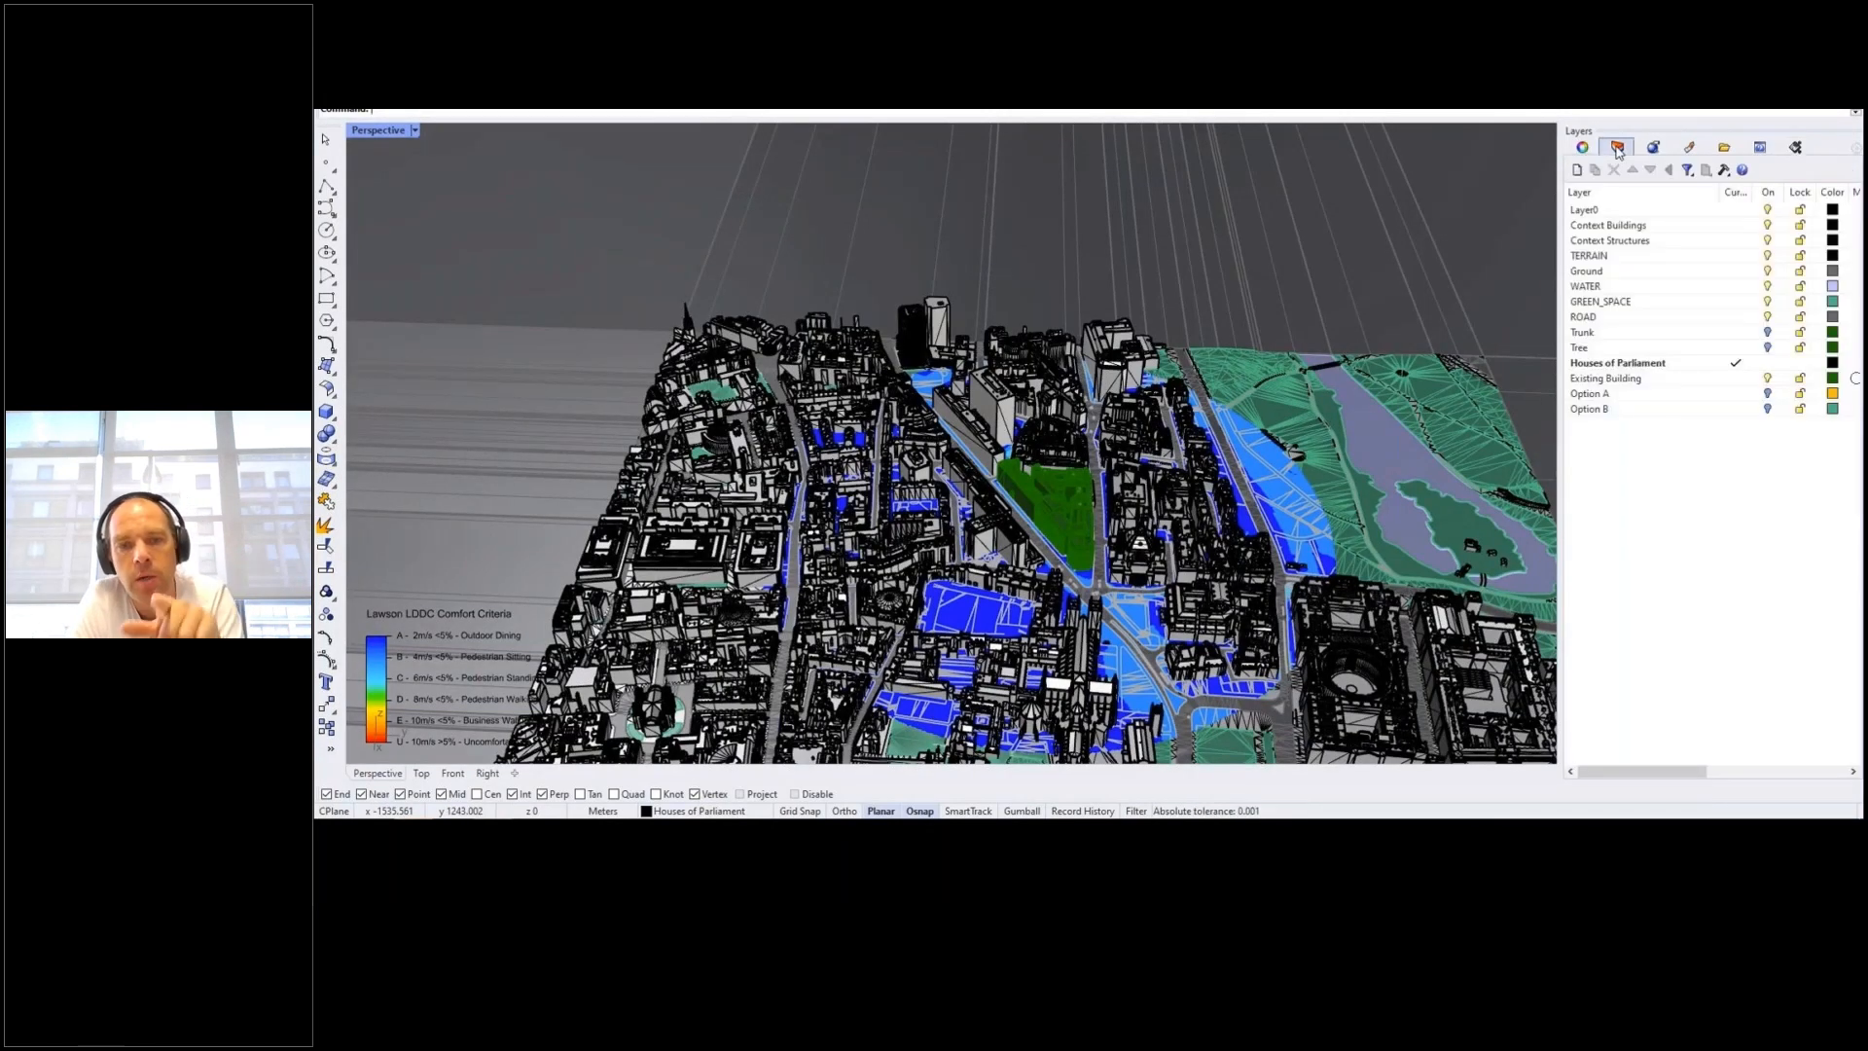
left_click(1772, 411)
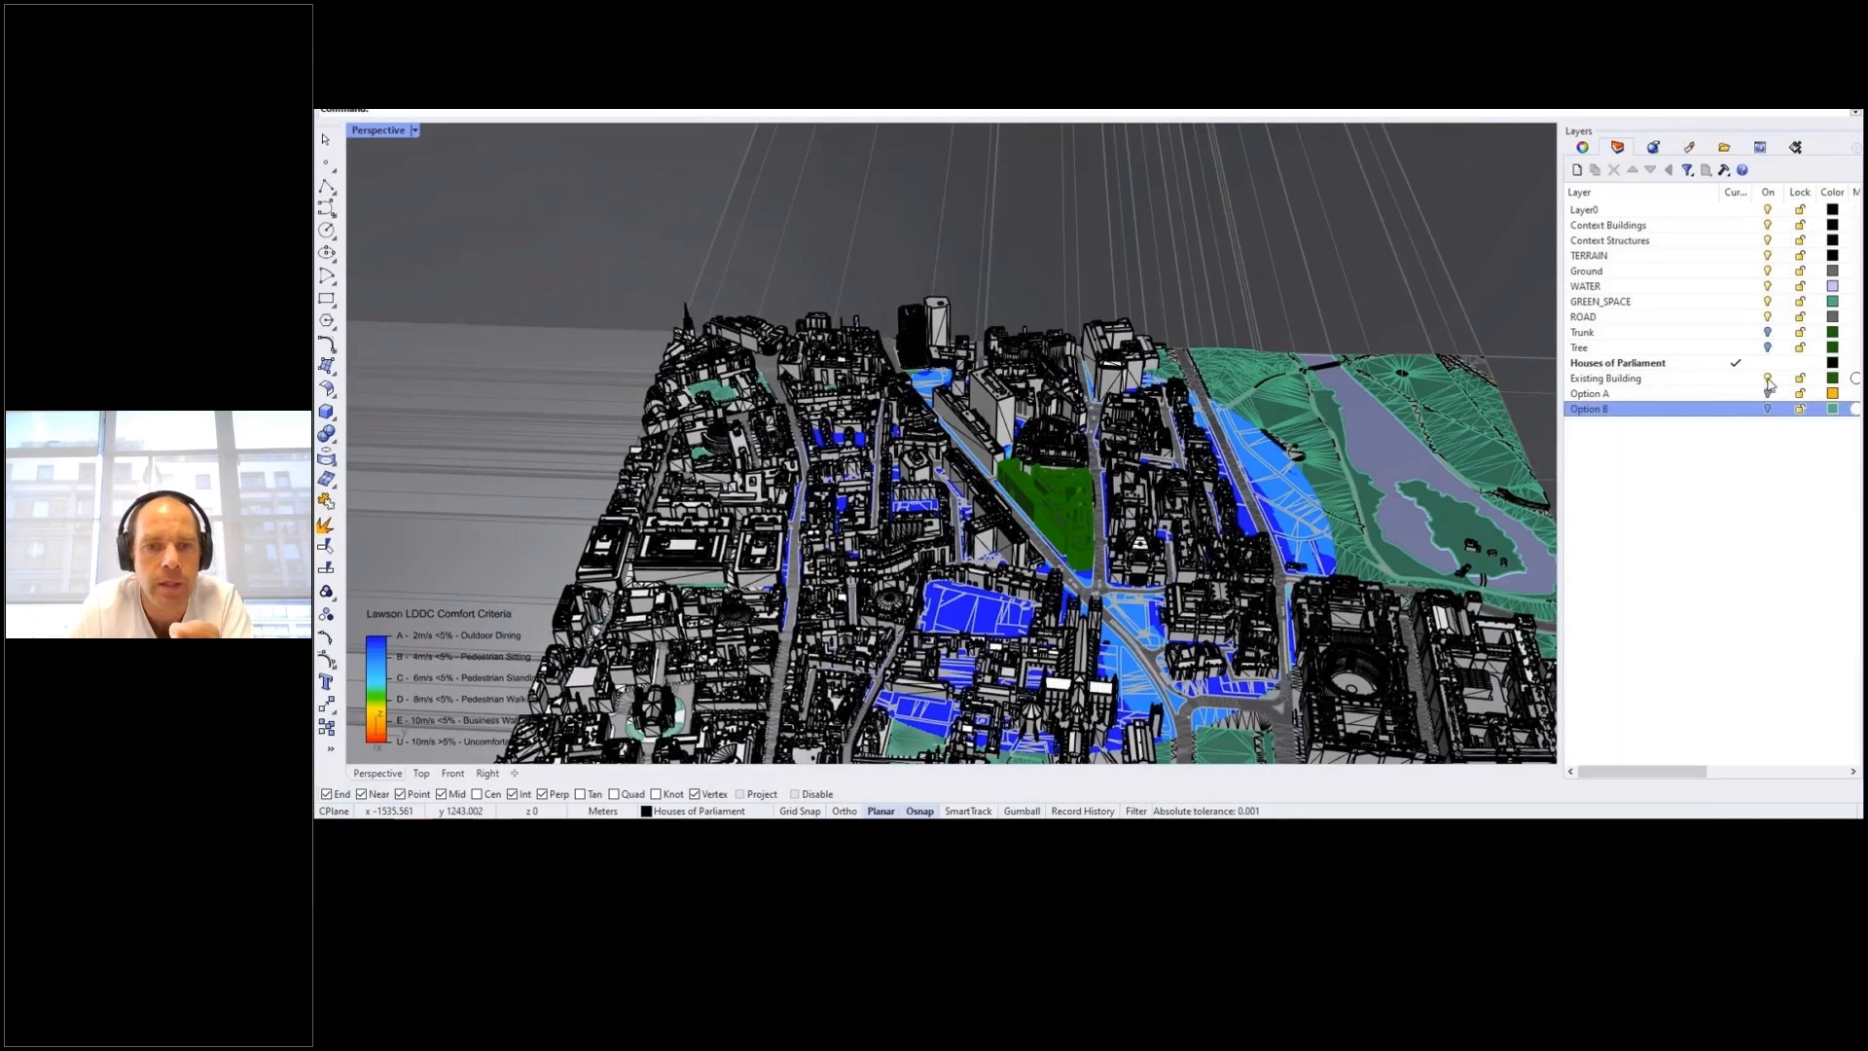
left_click(1767, 378)
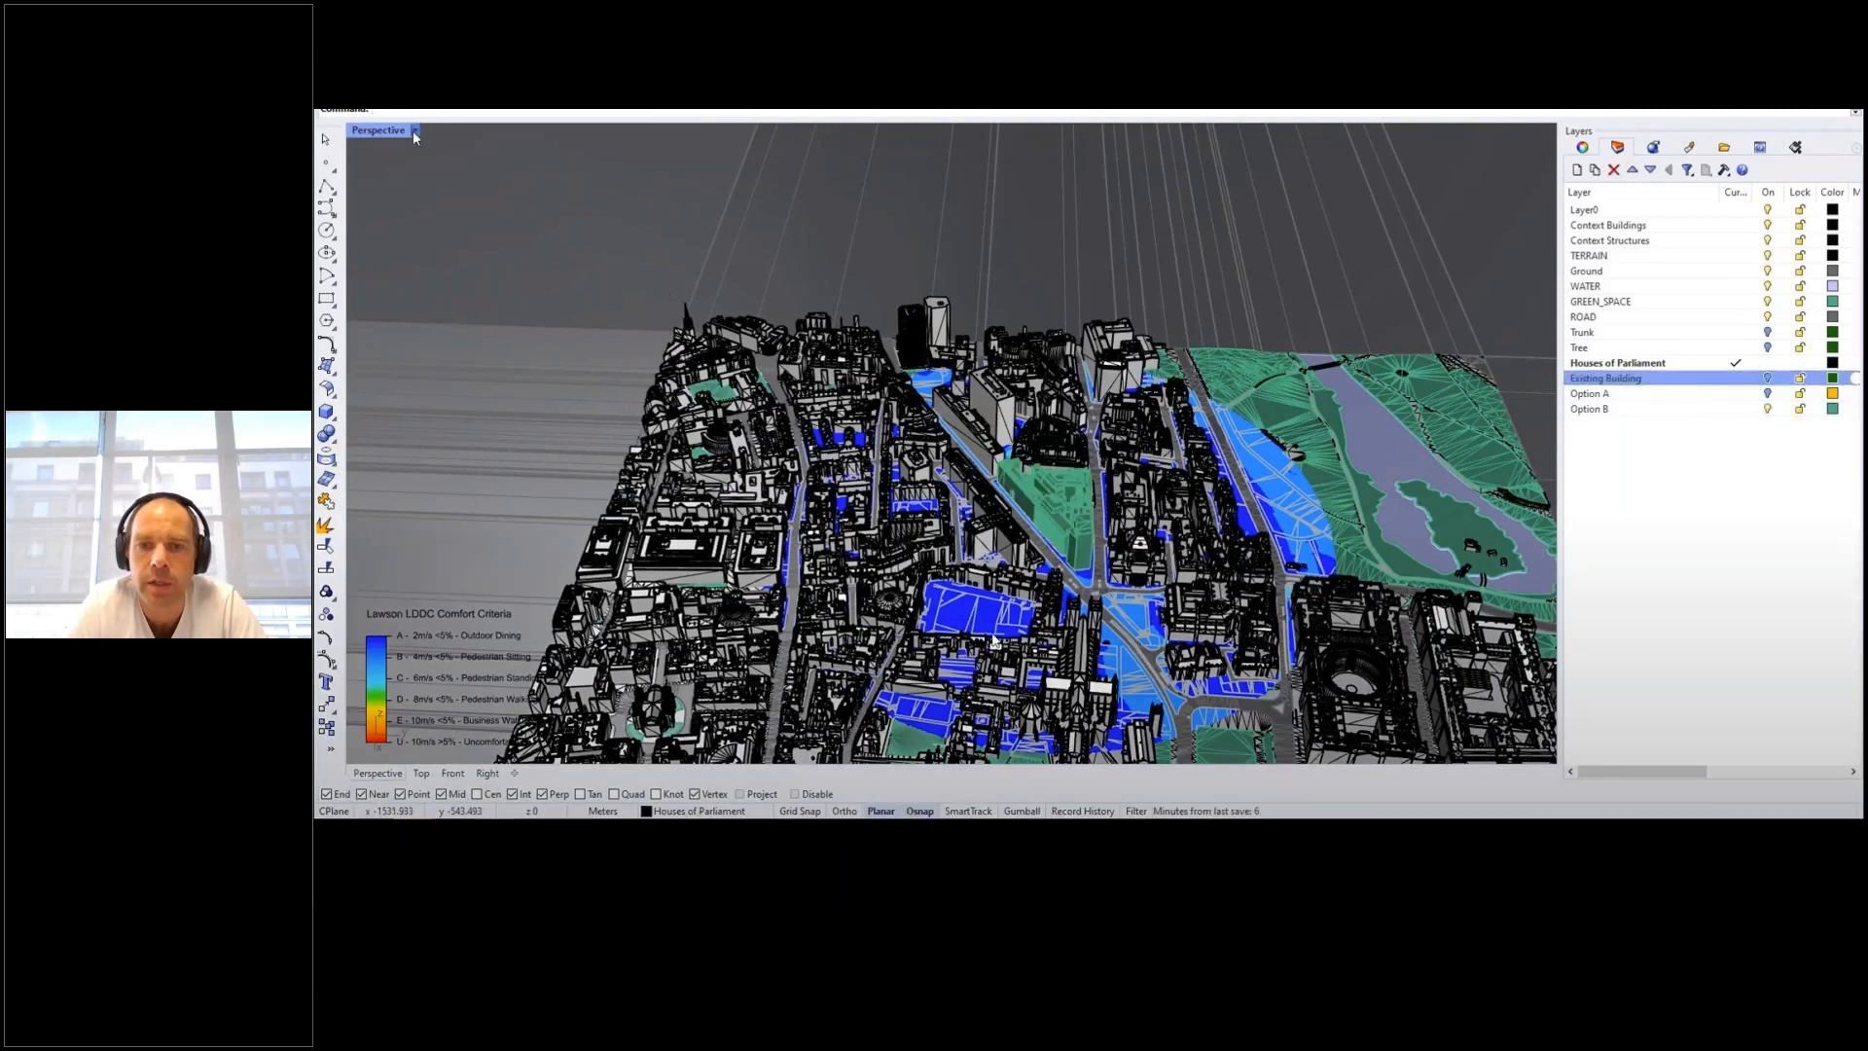
left_click(414, 132)
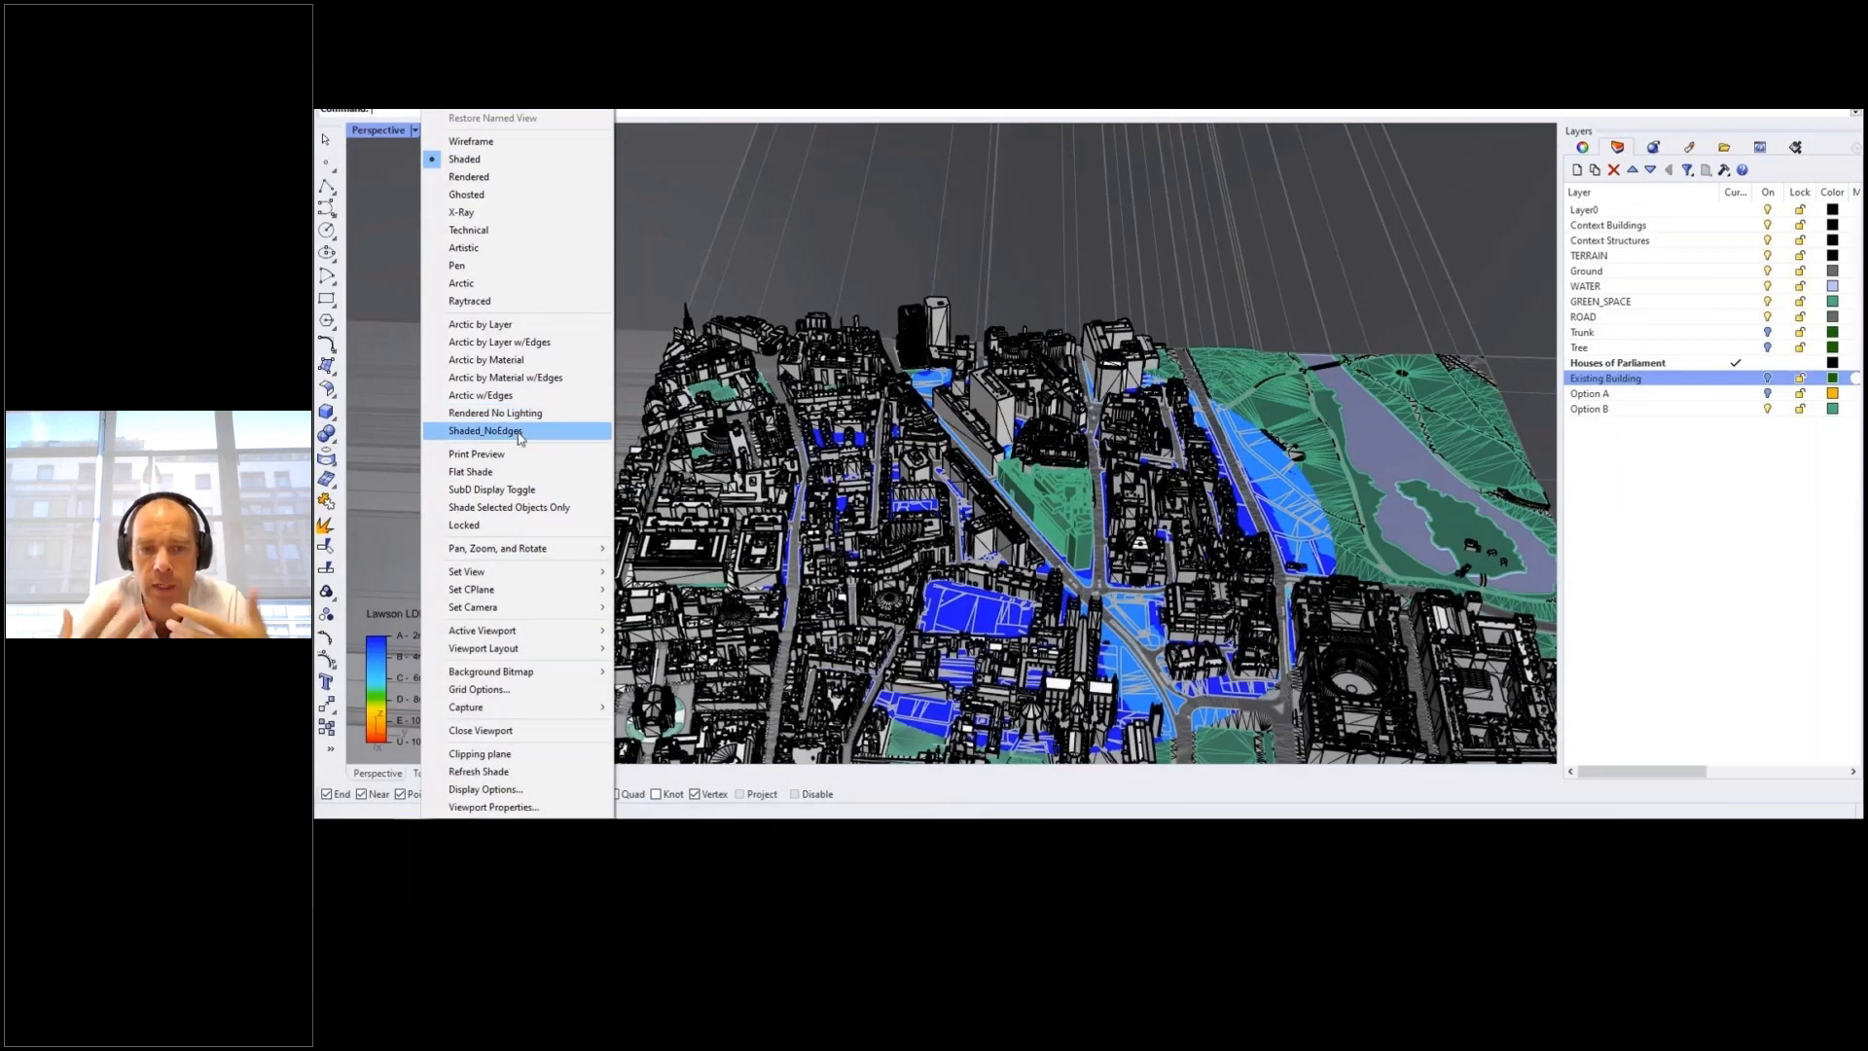
left_click(520, 419)
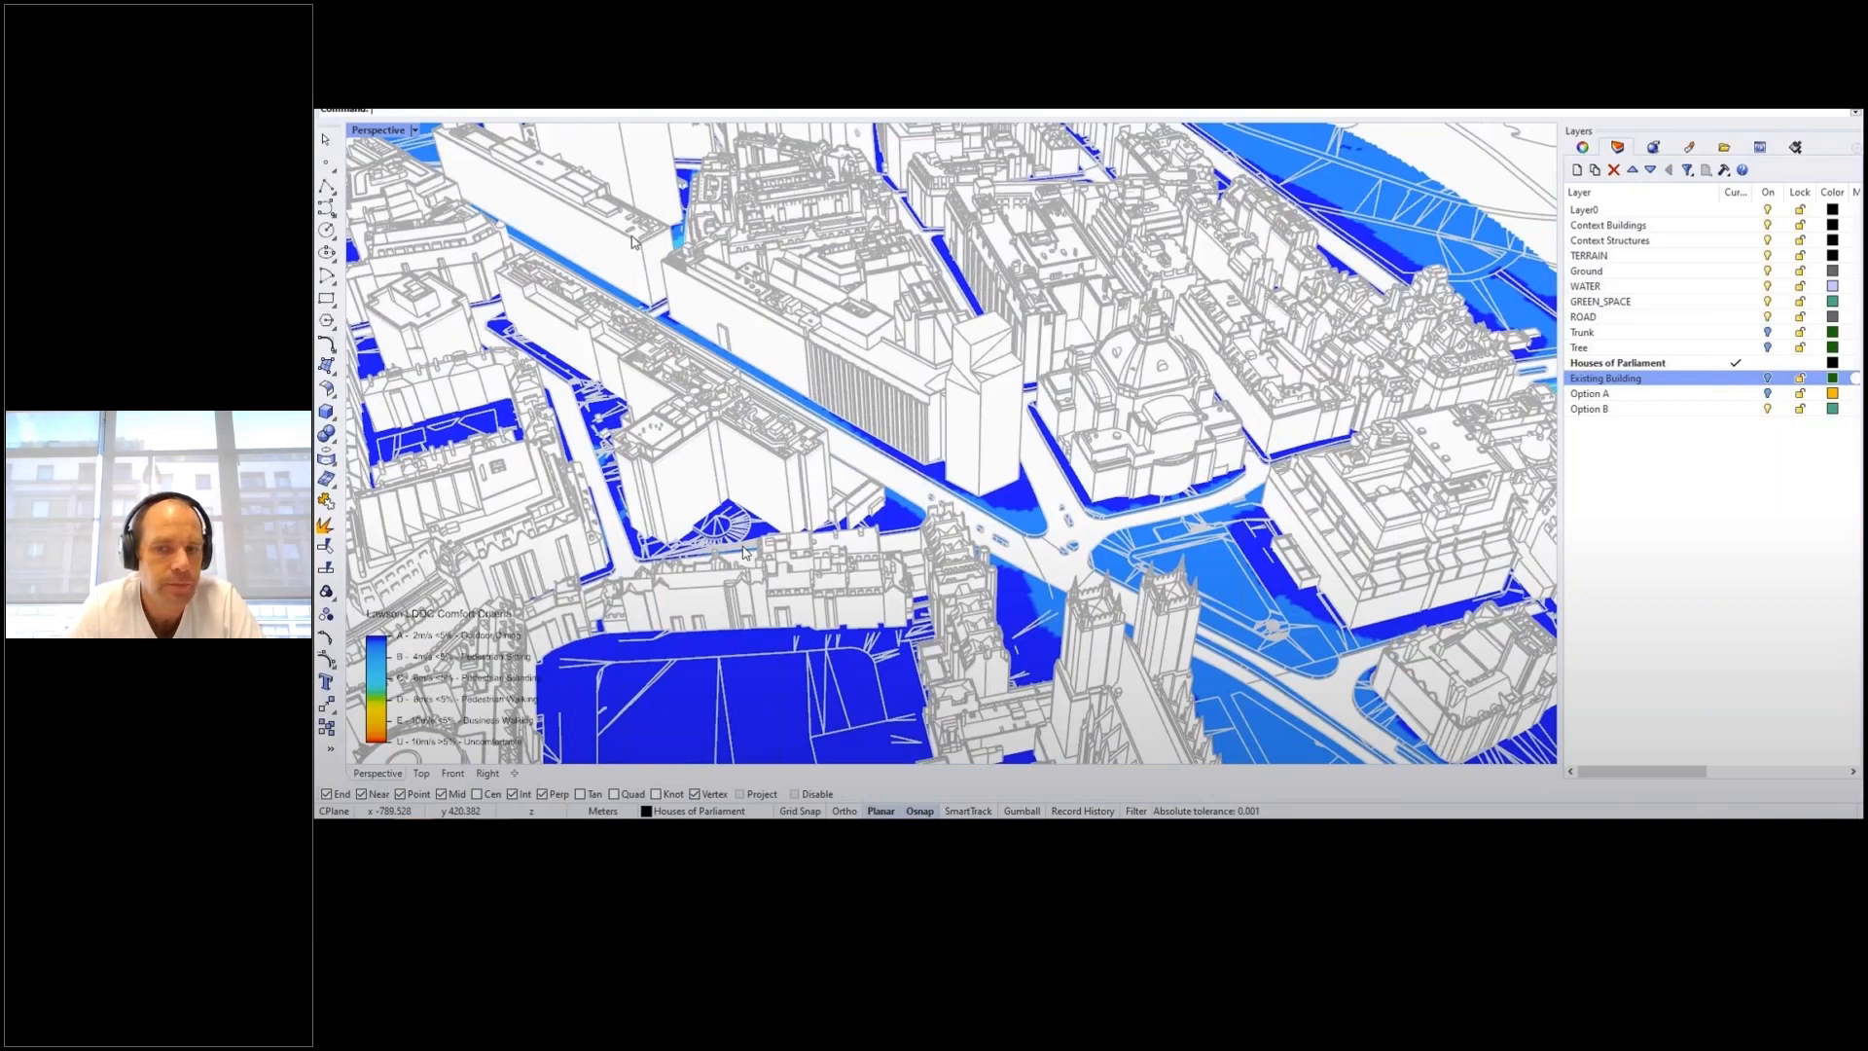
key("Right")
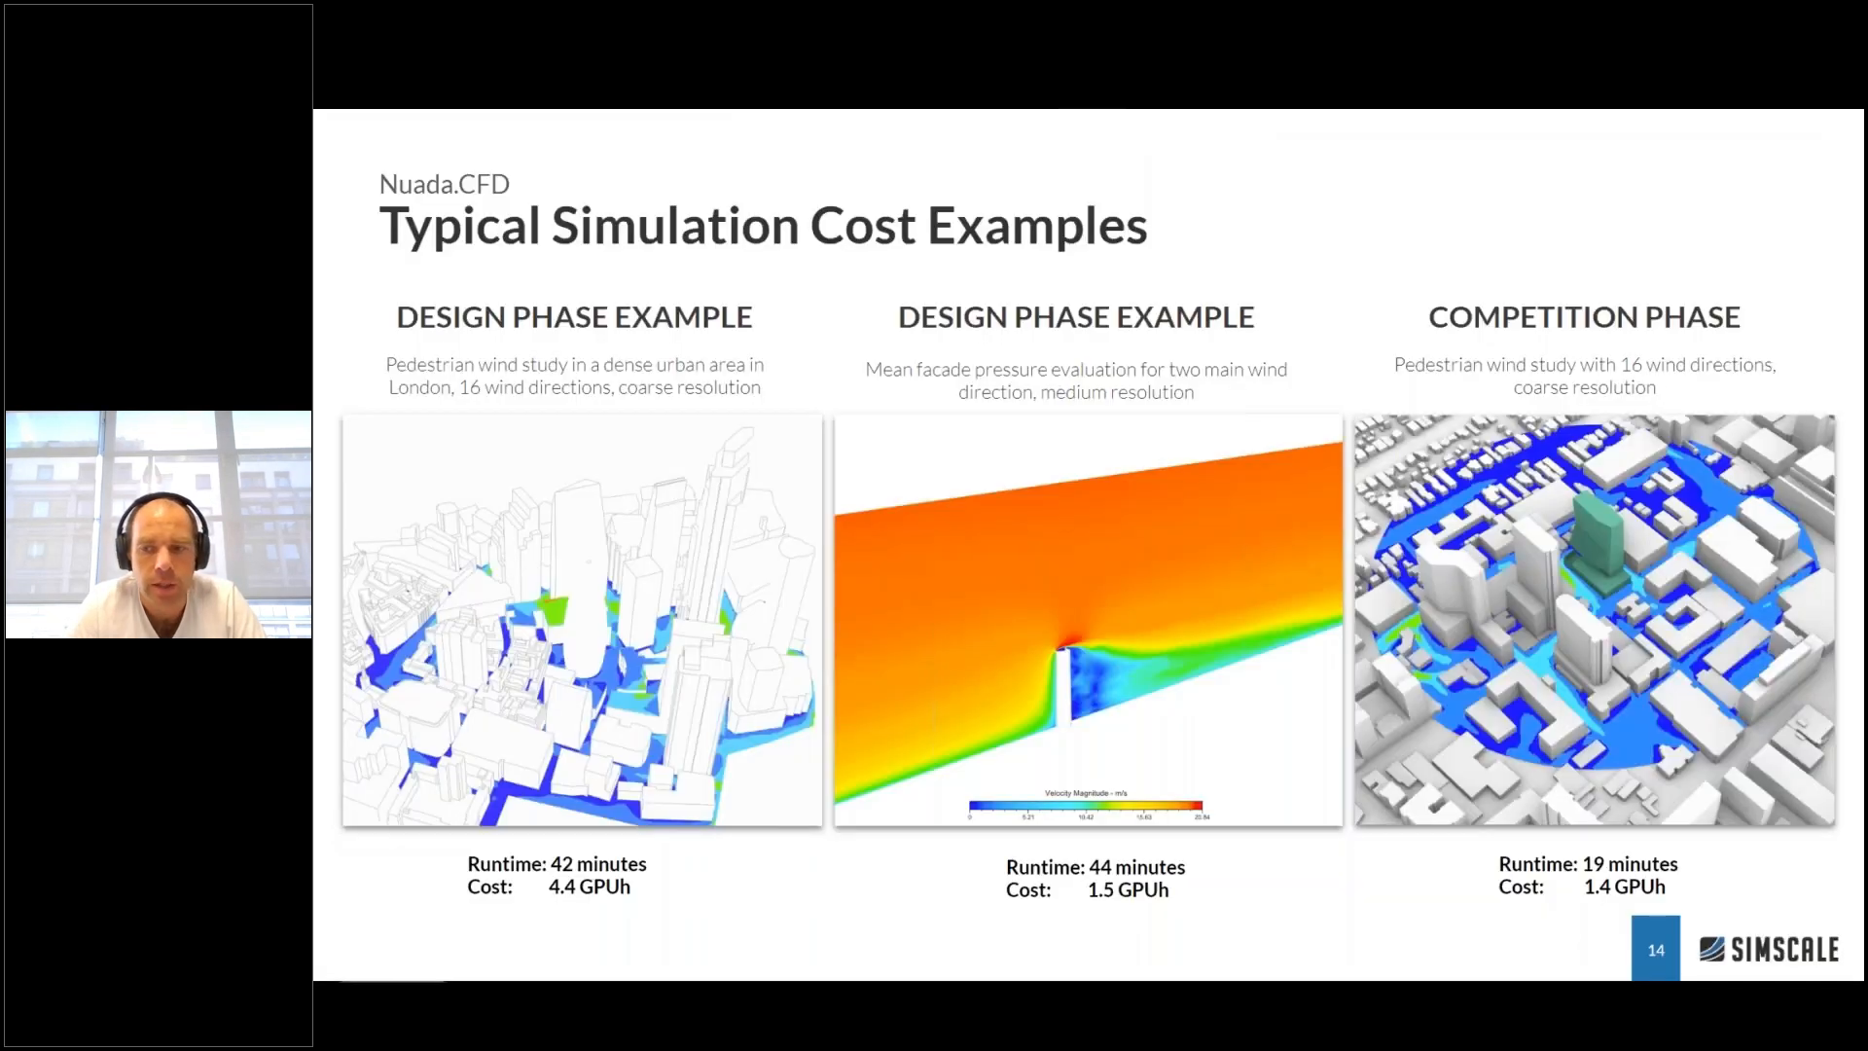